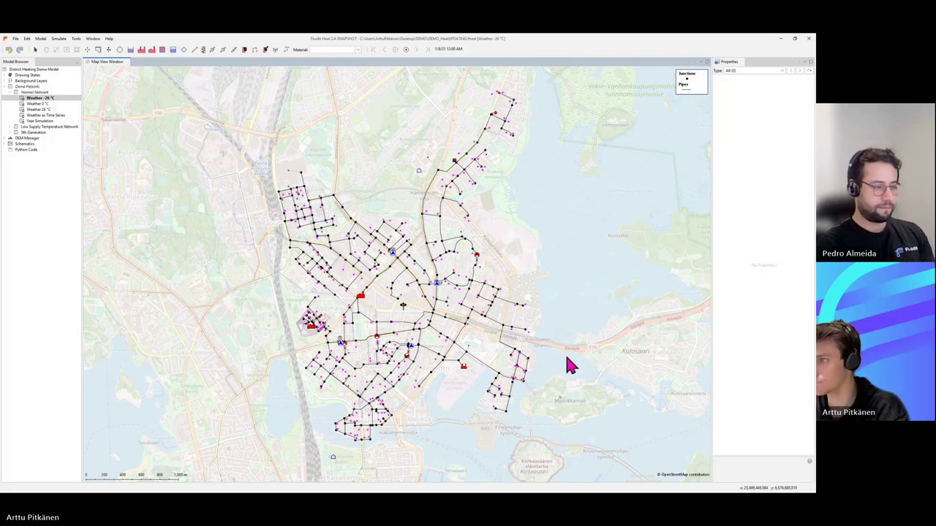
pyautogui.moveTo(523, 251); pyautogui.dragTo(514, 272)
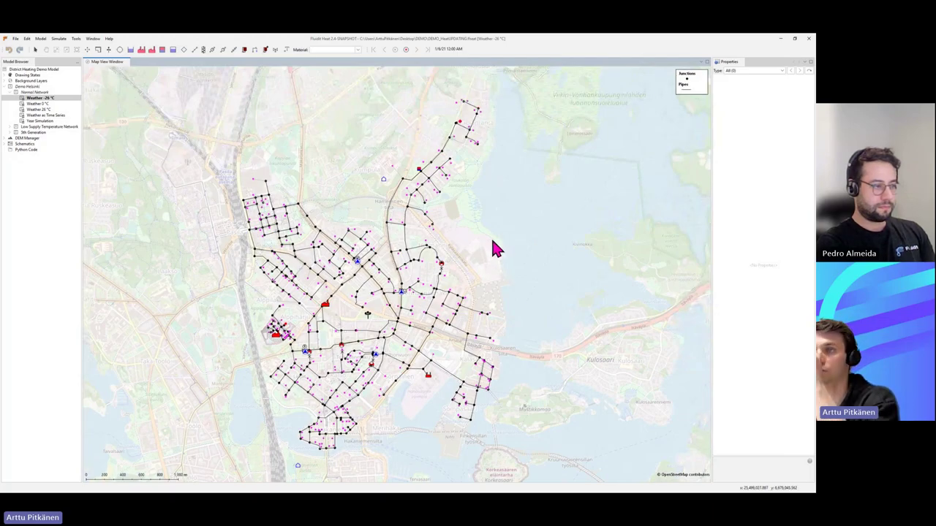
pyautogui.scroll(2, 472, 256)
pyautogui.scroll(2, 469, 301)
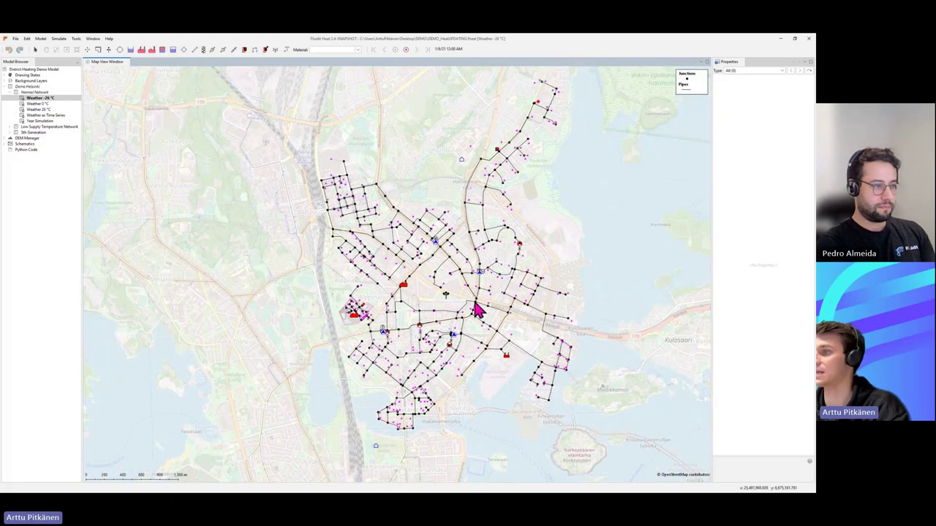
pyautogui.scroll(-2, 468, 300)
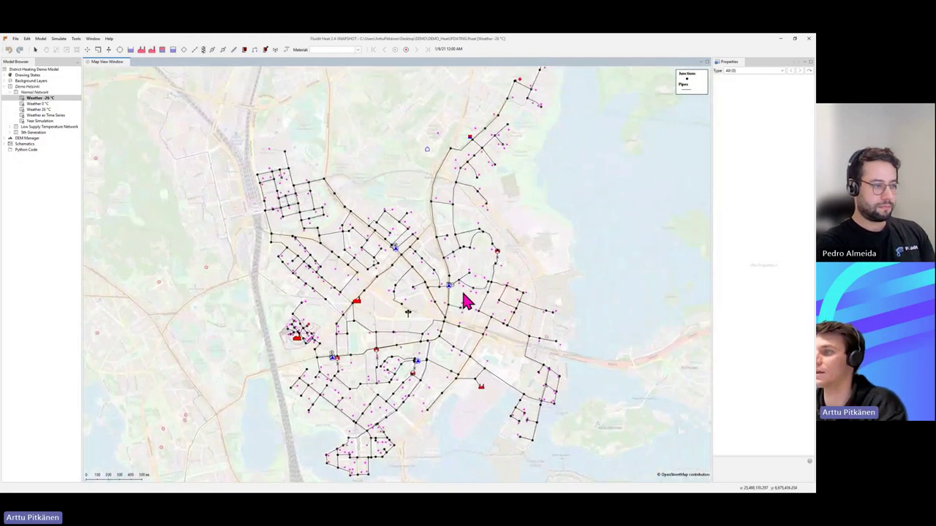
pyautogui.moveTo(476, 303); pyautogui.dragTo(469, 299)
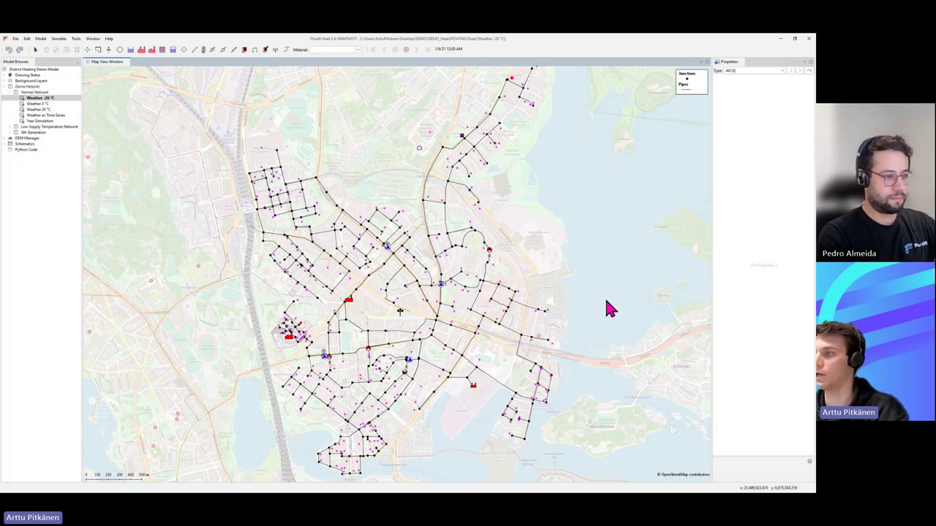
pyautogui.click(365, 292)
pyautogui.click(366, 291)
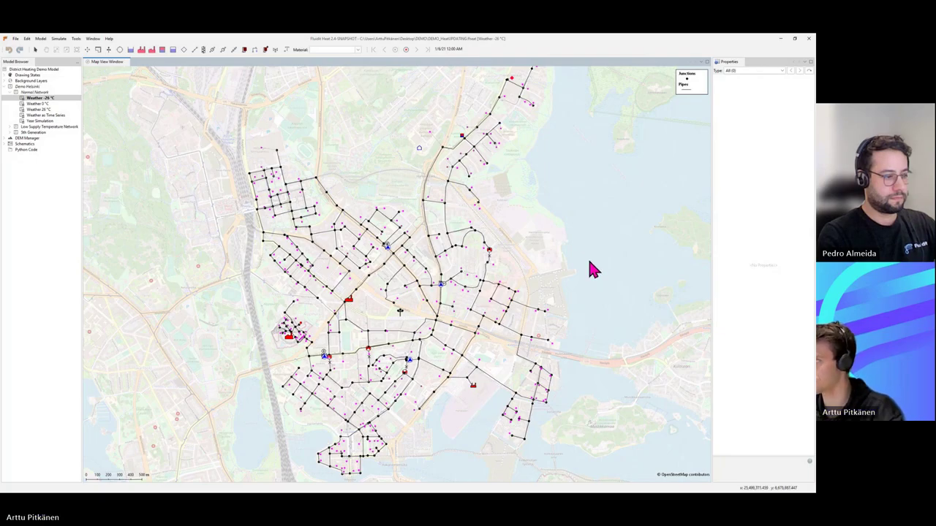
pyautogui.scroll(2, 593, 271)
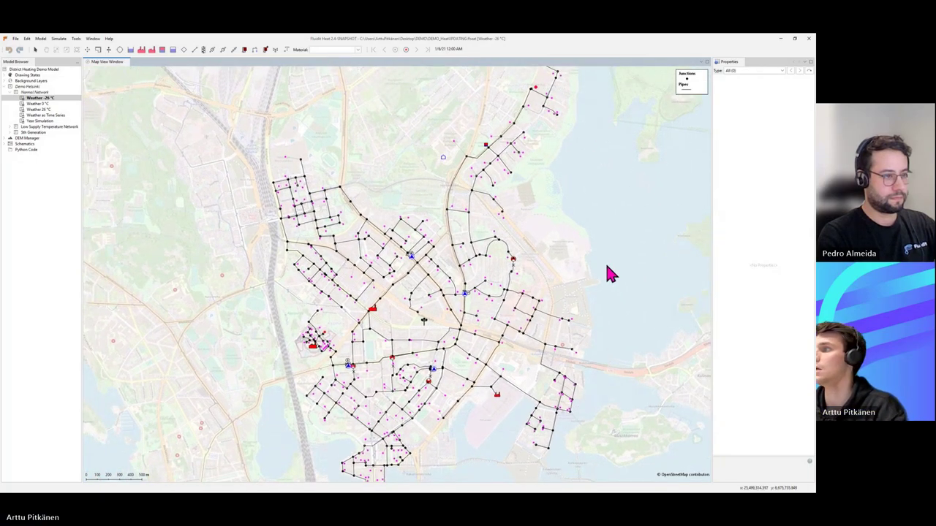
# - Select the Hanasaari main plant on the map and widen the property area to read its parameters
pyautogui.click(514, 309)
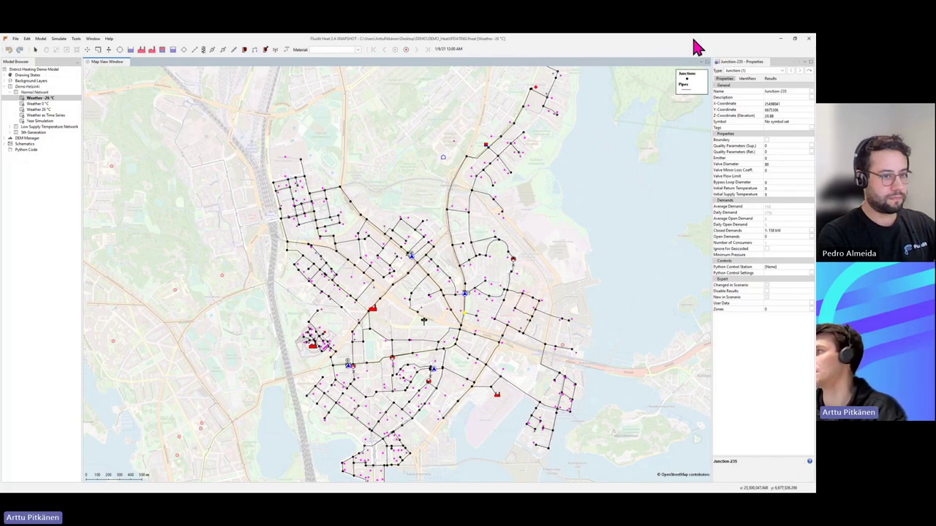
pyautogui.click(497, 397)
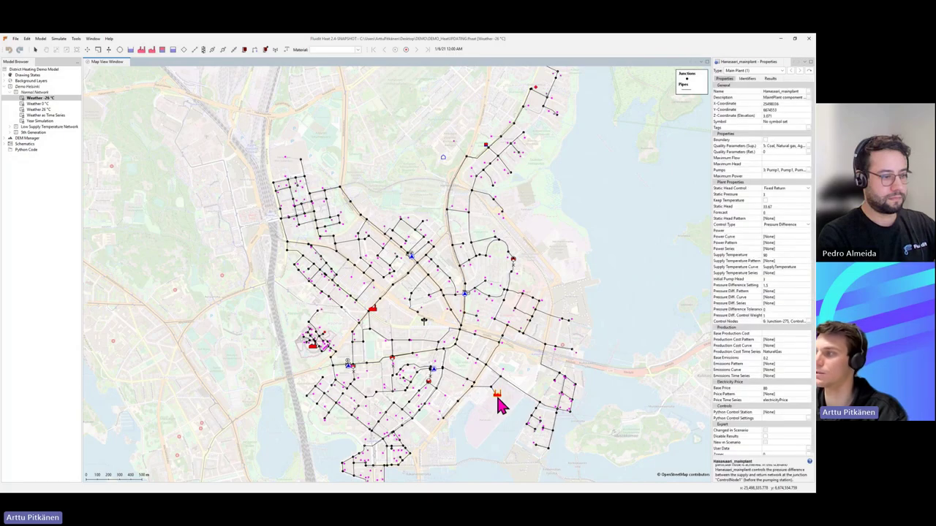
pyautogui.moveTo(711, 191); pyautogui.dragTo(655, 212)
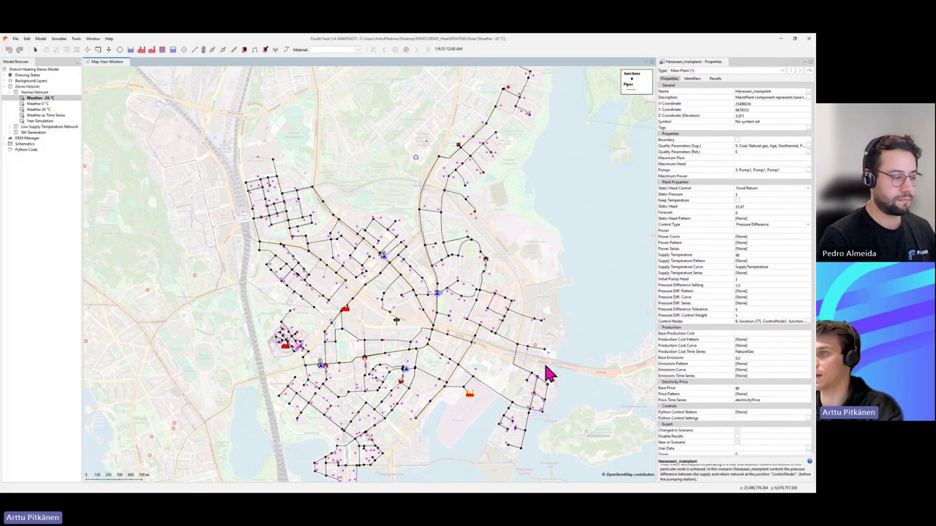
pyautogui.scroll(-1, 727, 230)
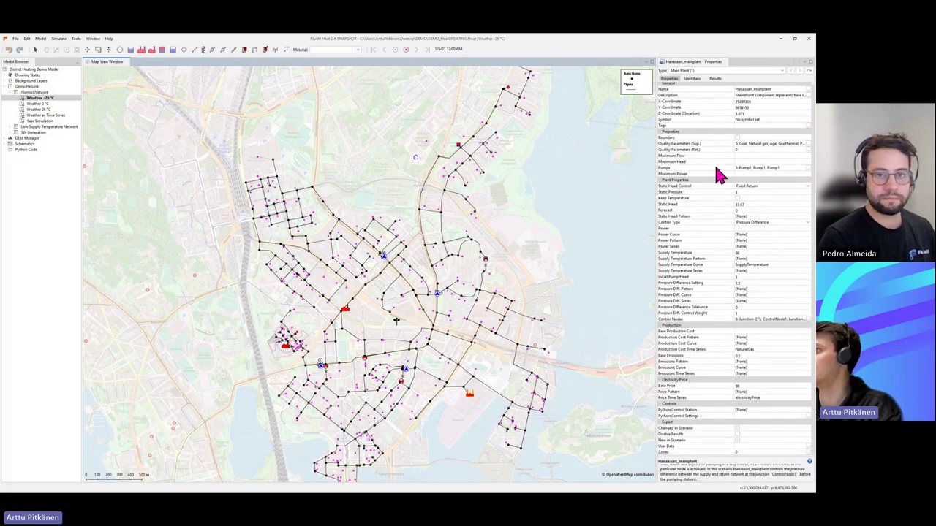
# - Review the Hanasaari main plant's simulation results, including emissions, power, pressure difference and production cost, alongside its input properties
pyautogui.click(713, 83)
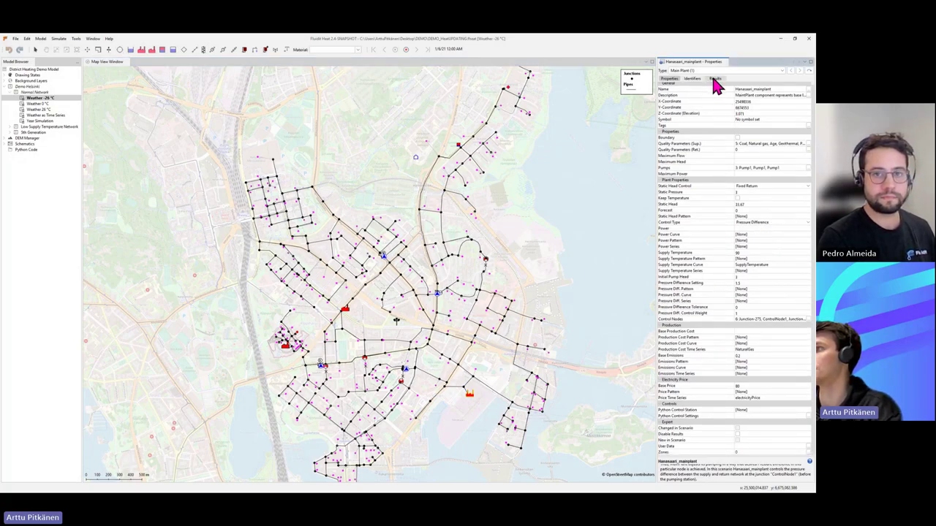
pyautogui.click(714, 79)
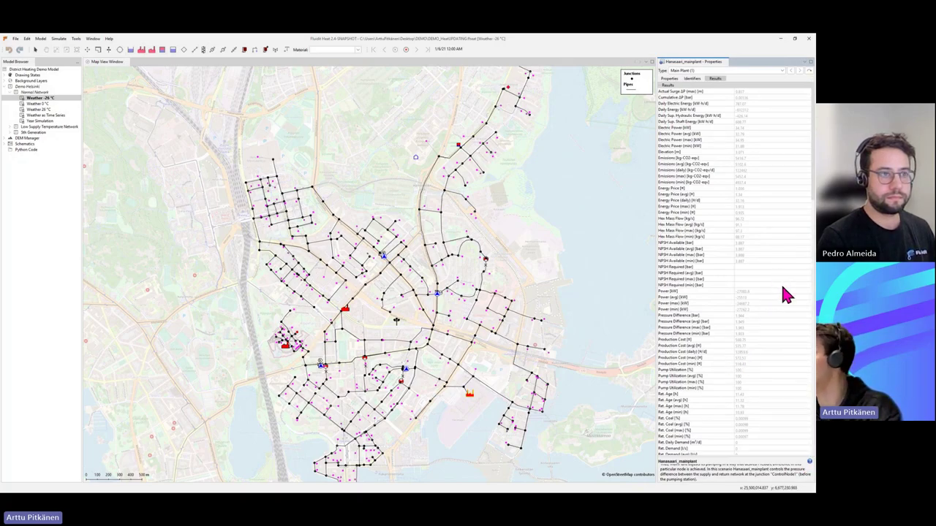
pyautogui.scroll(-8, 764, 340)
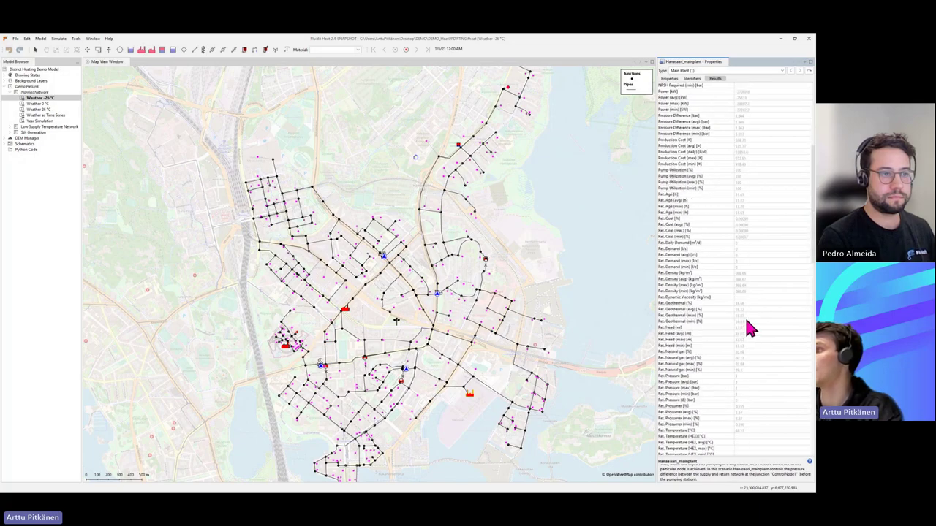
pyautogui.scroll(8, 749, 329)
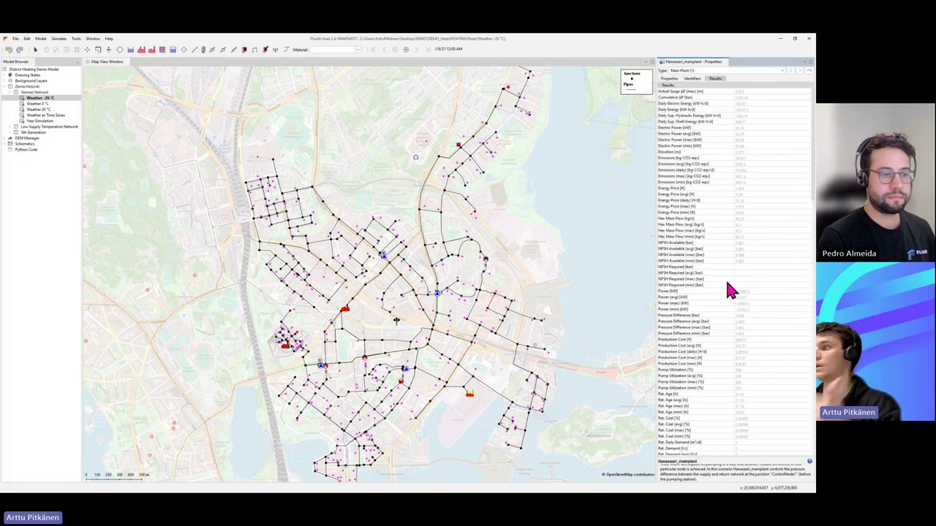
pyautogui.click(673, 79)
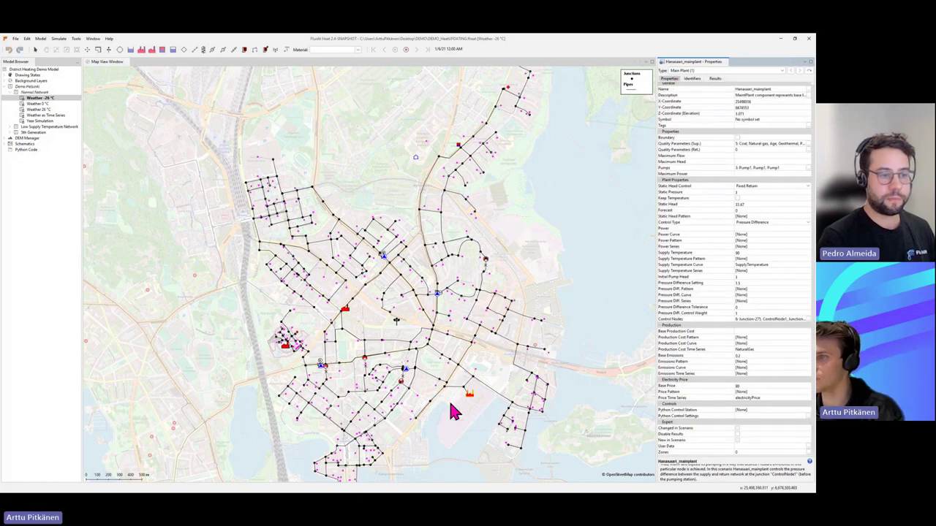
pyautogui.moveTo(475, 381)
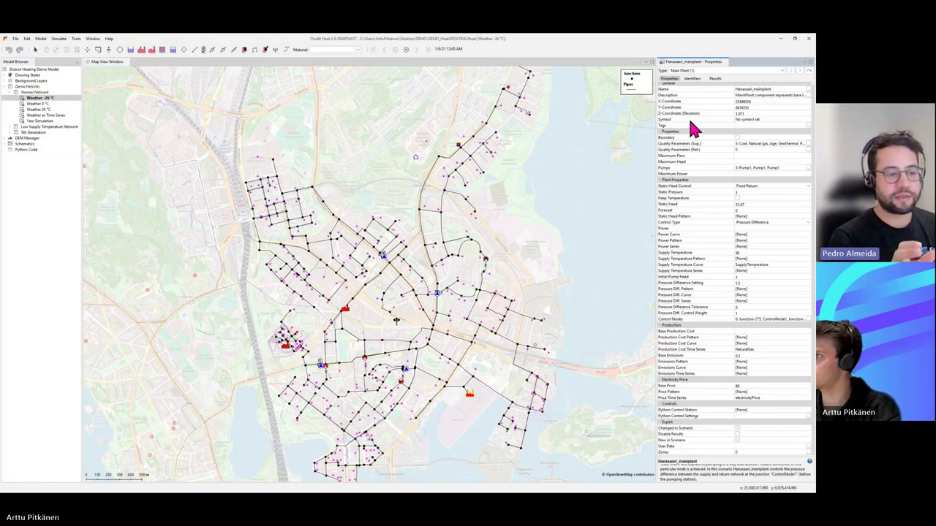
pyautogui.click(711, 79)
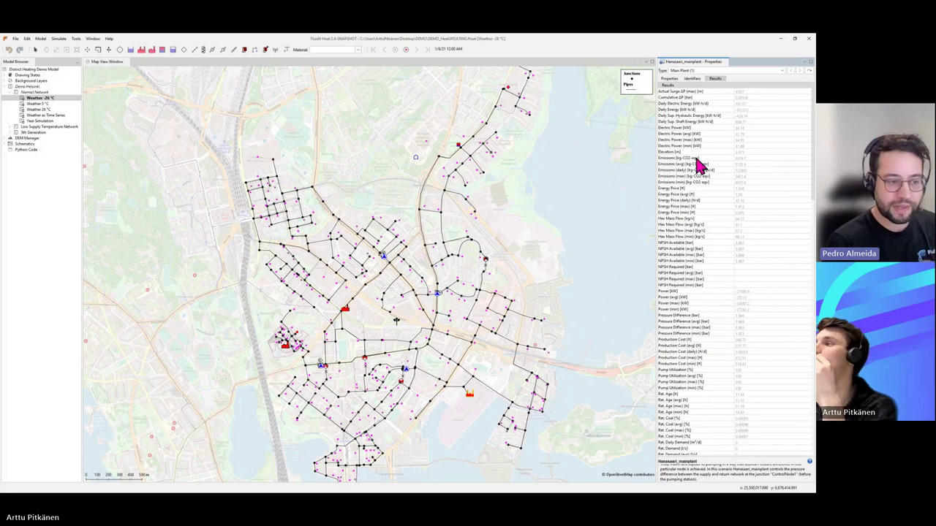
pyautogui.scroll(-8, 724, 263)
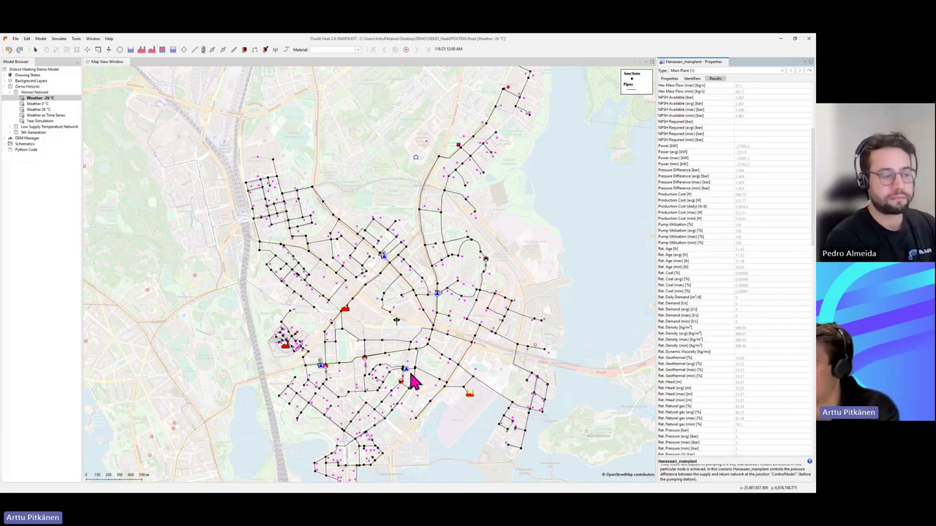
# - Inspect the supply and return line settings of the single Helsinginkatu pipe and of the two parallel pipes adjoining it
pyautogui.scroll(4, 386, 369)
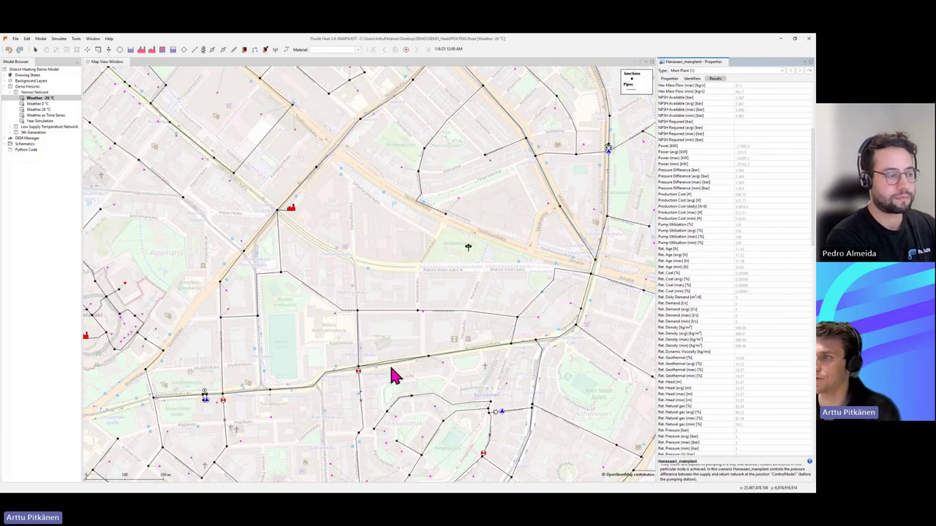
pyautogui.scroll(4, 394, 376)
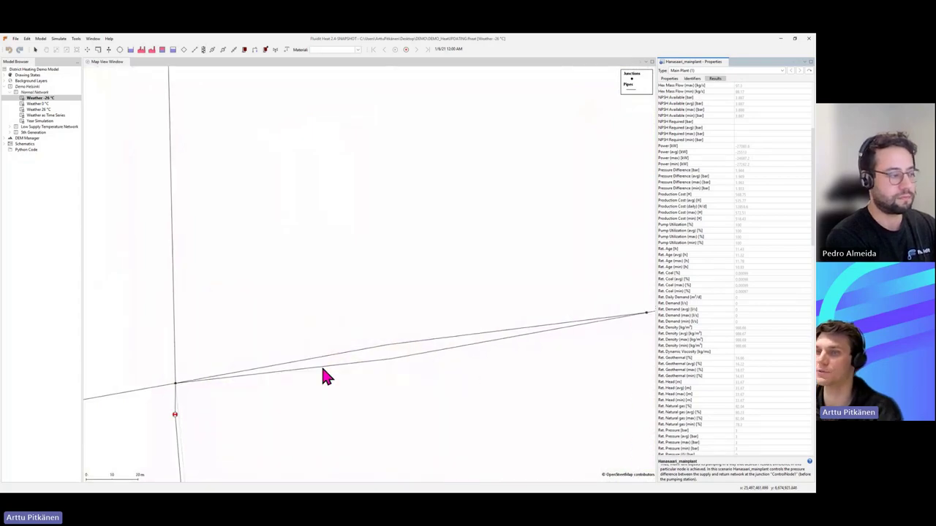
pyautogui.scroll(-2, 511, 363)
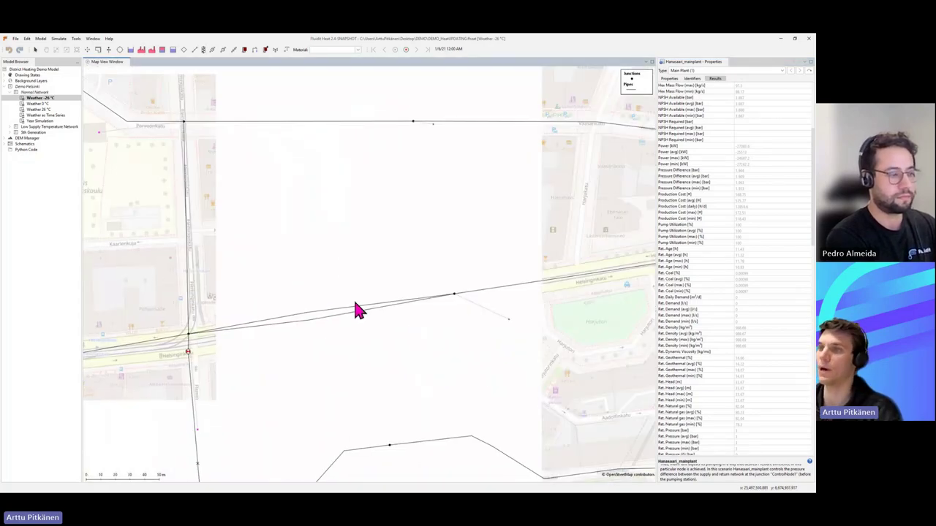
pyautogui.click(569, 280)
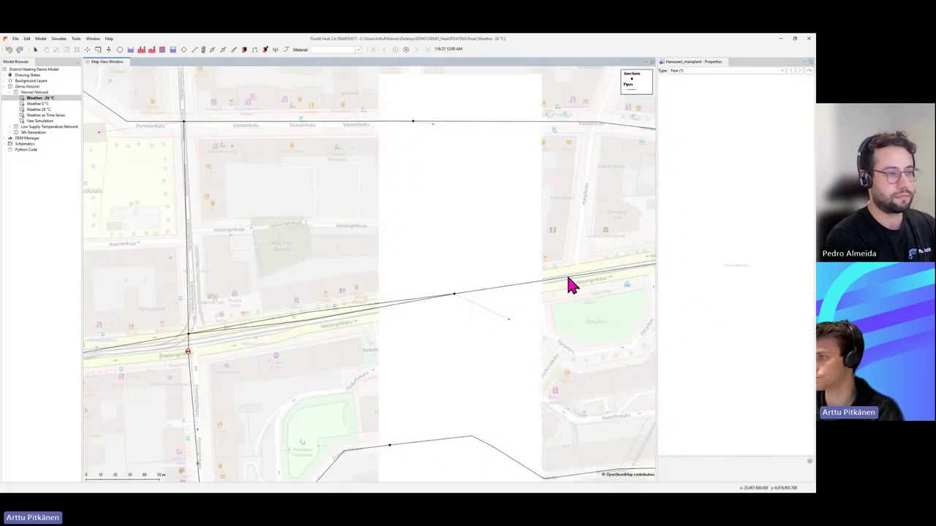
pyautogui.click(670, 82)
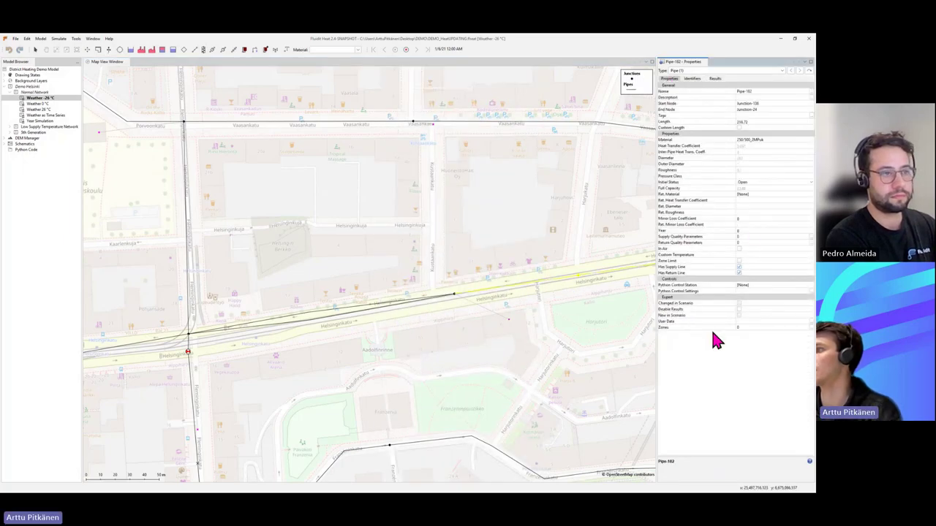
pyautogui.click(677, 272)
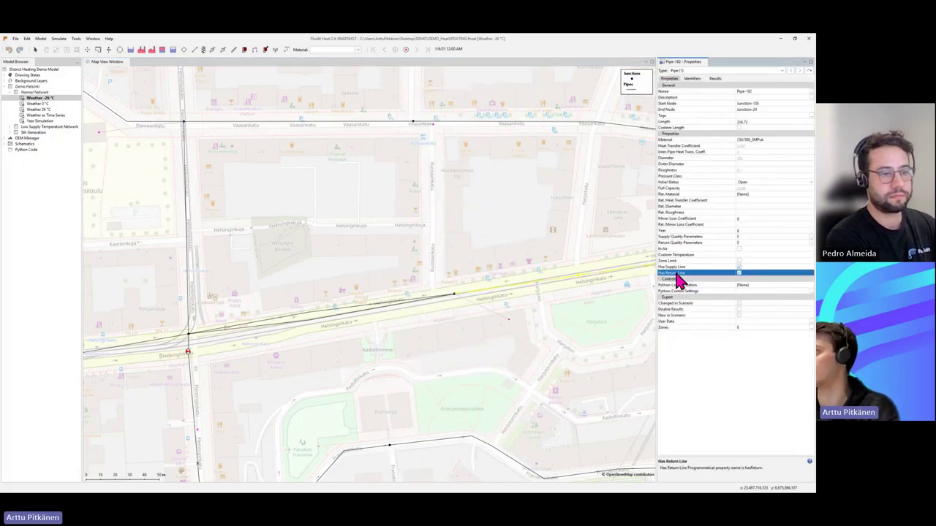
pyautogui.click(311, 316)
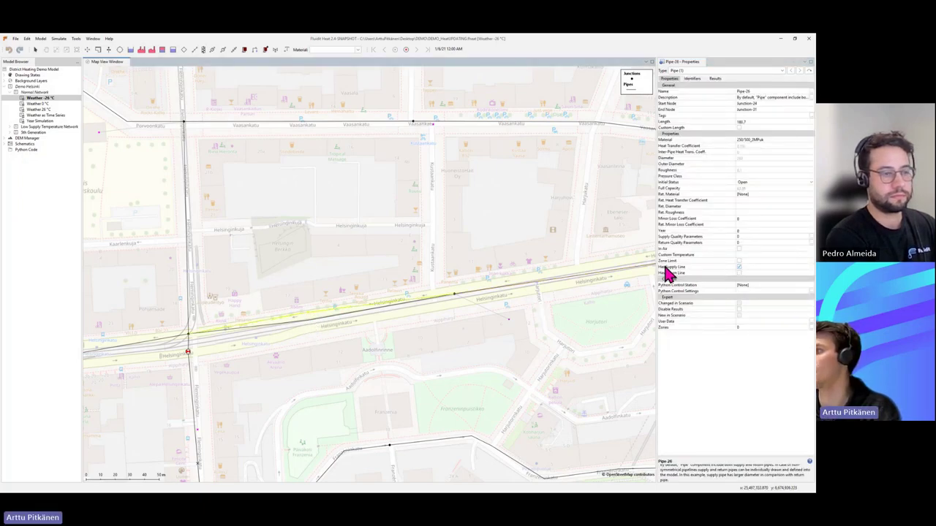
pyautogui.click(325, 315)
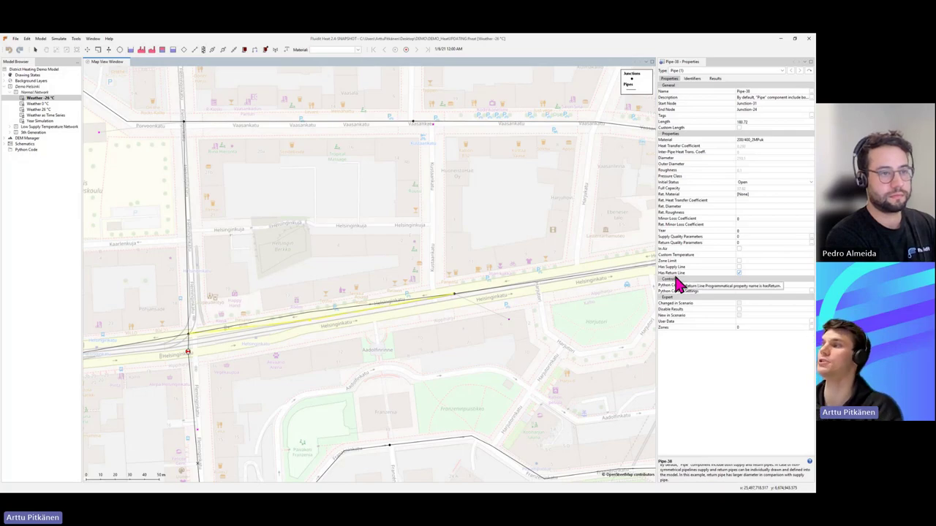
# - Review the return and supply results of the selected return-only pipe, Pipe-38, and go back to its input properties
pyautogui.click(717, 79)
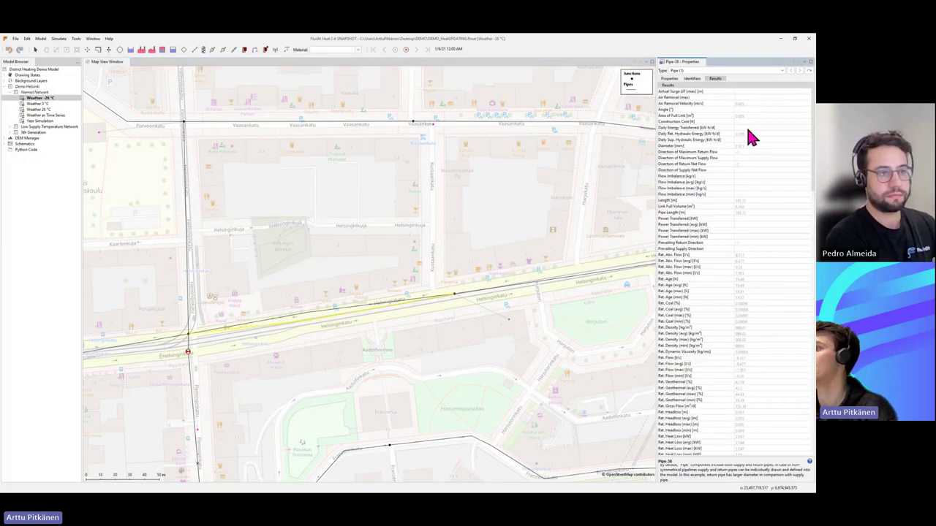
pyautogui.scroll(-1, 716, 296)
pyautogui.scroll(-20, 716, 292)
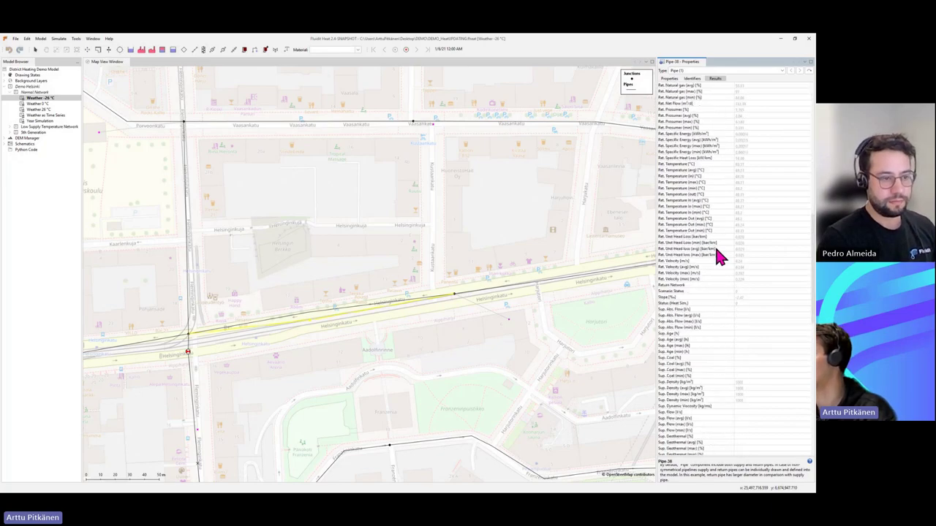
pyautogui.scroll(-5, 735, 182)
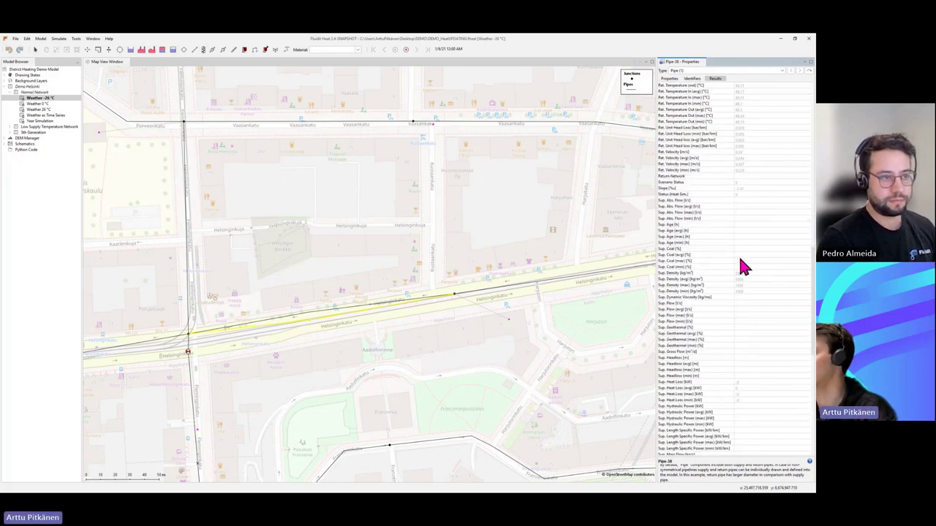
pyautogui.scroll(-7, 740, 265)
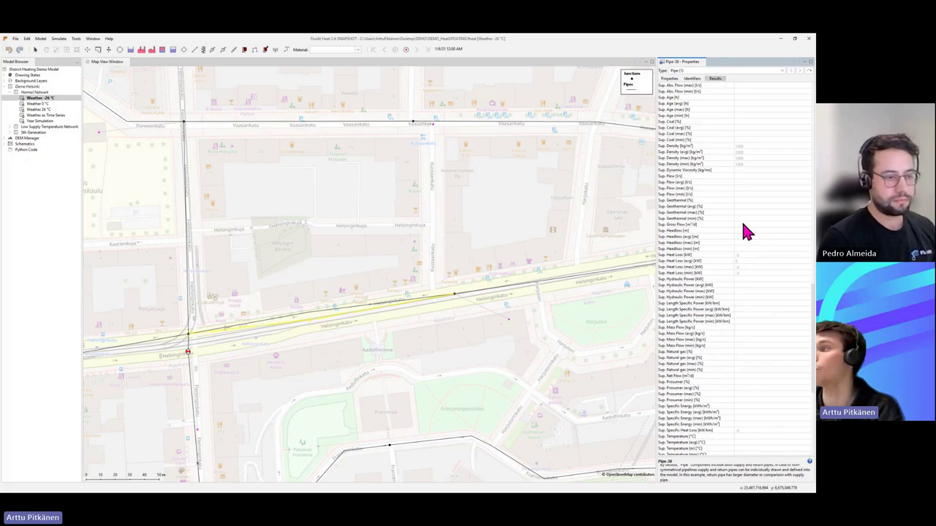
pyautogui.click(677, 85)
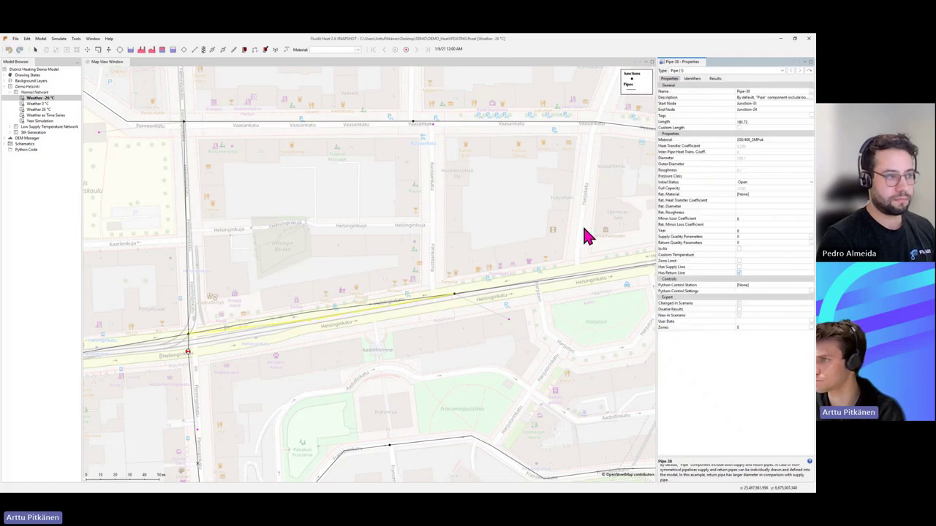
pyautogui.scroll(-4, 481, 317)
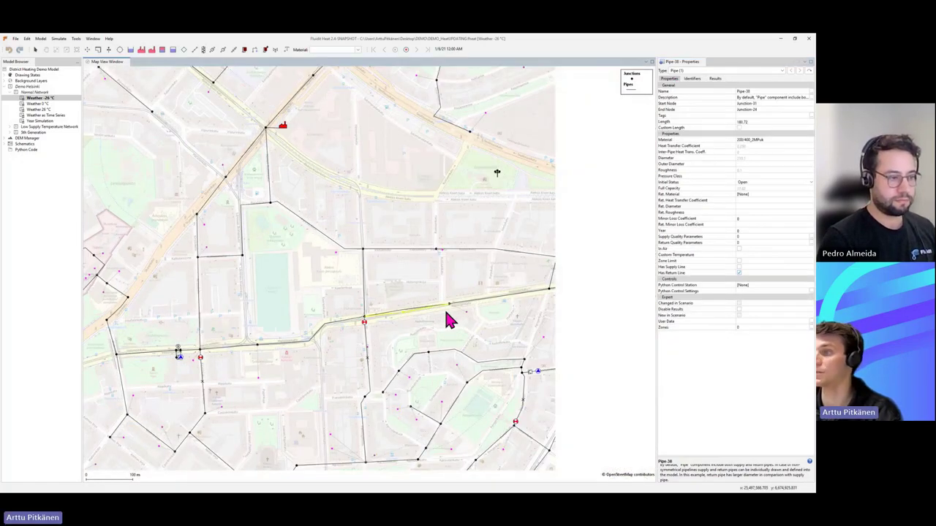
pyautogui.moveTo(450, 320); pyautogui.dragTo(390, 291)
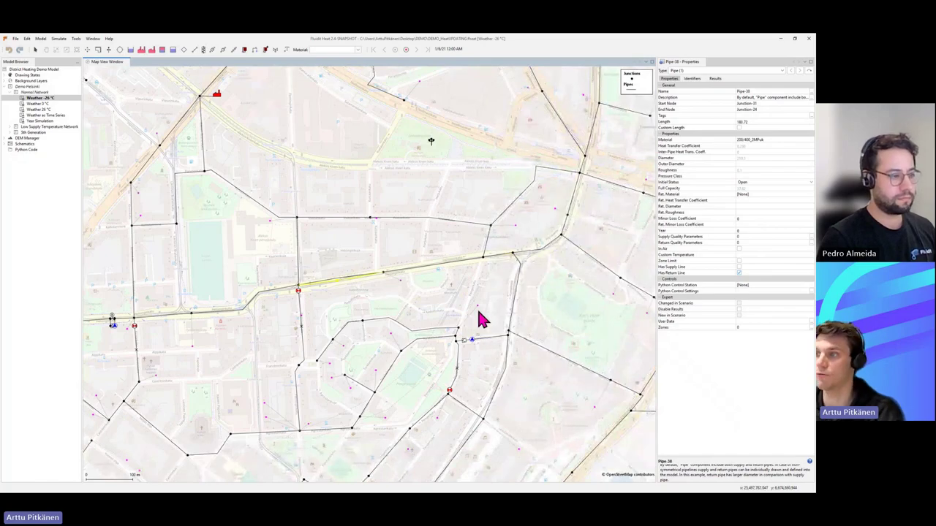
pyautogui.moveTo(554, 409); pyautogui.dragTo(420, 267)
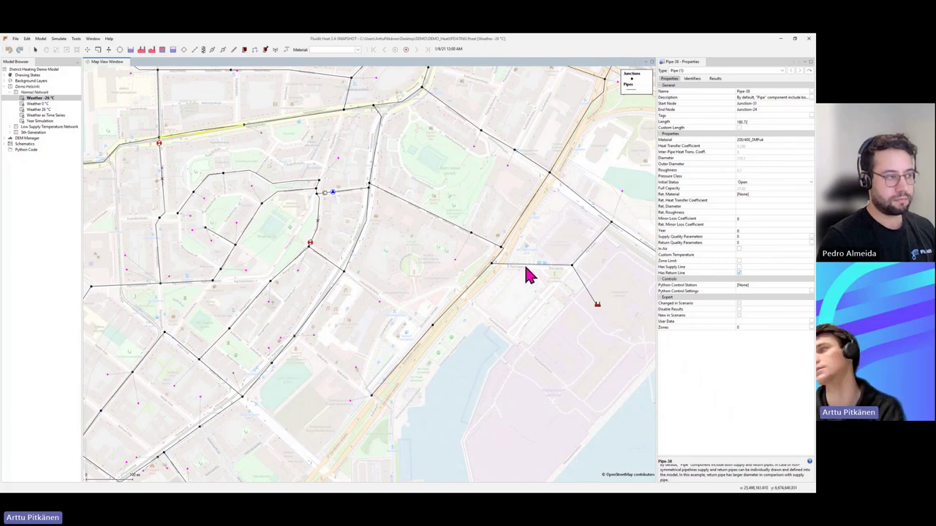
pyautogui.moveTo(526, 268)
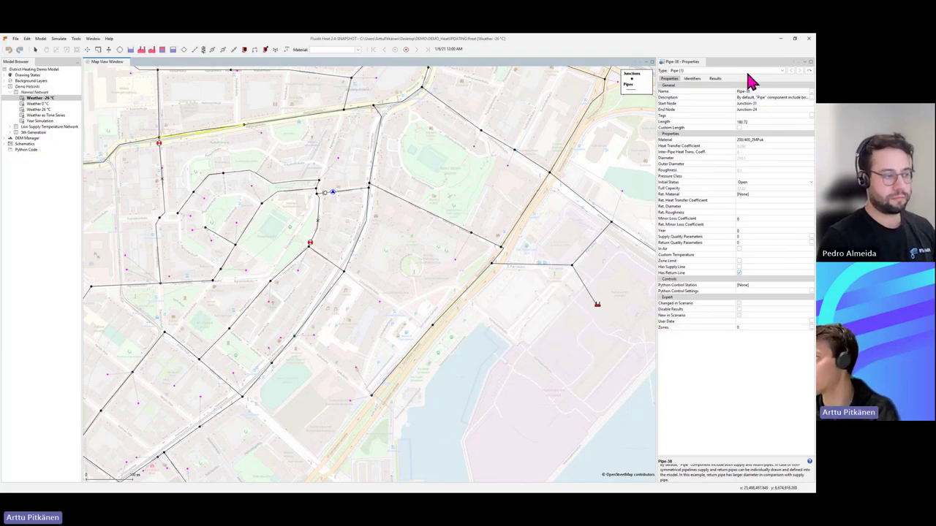
# - Read through Pipe-38's return-line results down to temperature and velocity, and reopen its input properties
pyautogui.click(720, 79)
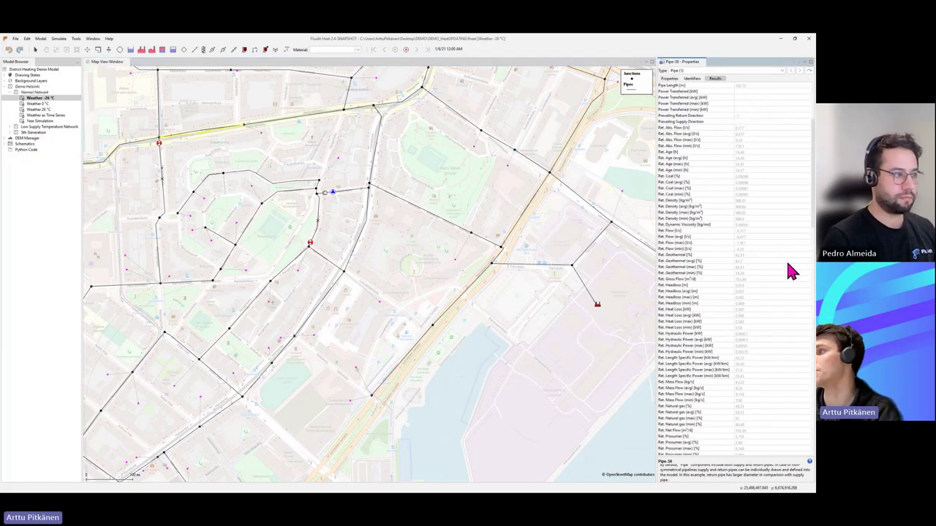
pyautogui.scroll(-9, 789, 271)
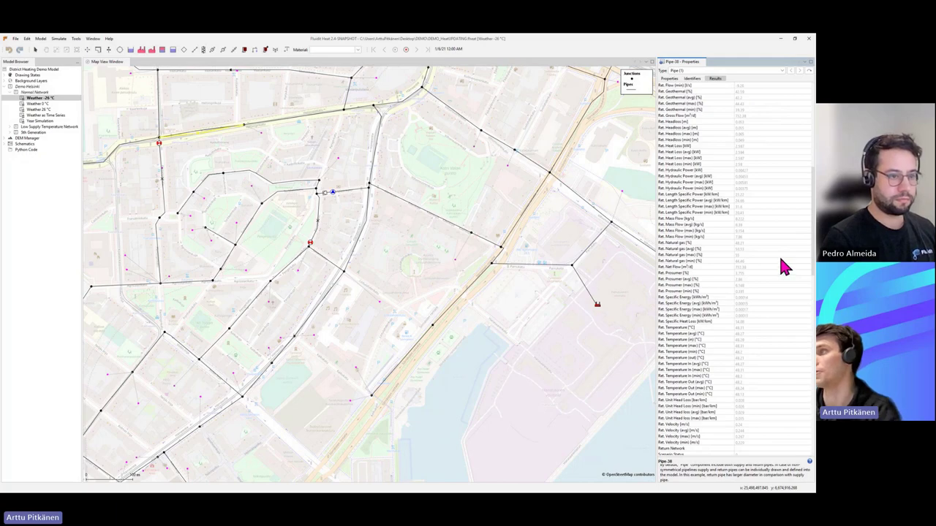
pyautogui.click(678, 82)
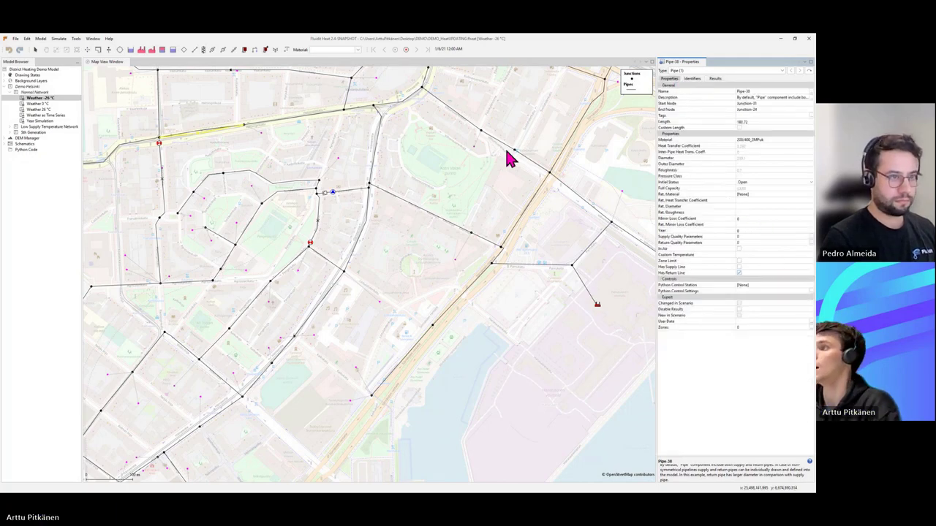
# - Clear the pipe selection and inspect the properties of the consumer ClosedDemand-74 in the southern part of the network
pyautogui.click(481, 321)
pyautogui.scroll(-5, 481, 321)
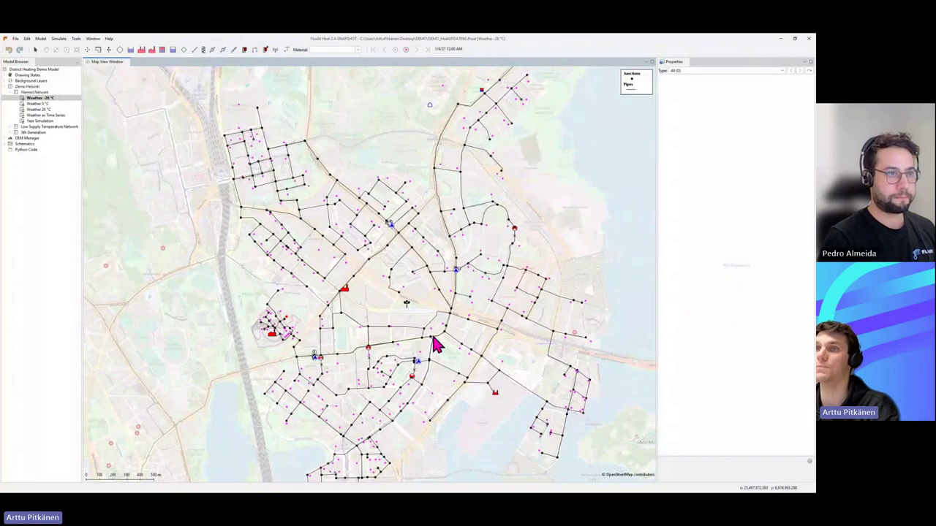
pyautogui.moveTo(479, 402); pyautogui.dragTo(451, 379)
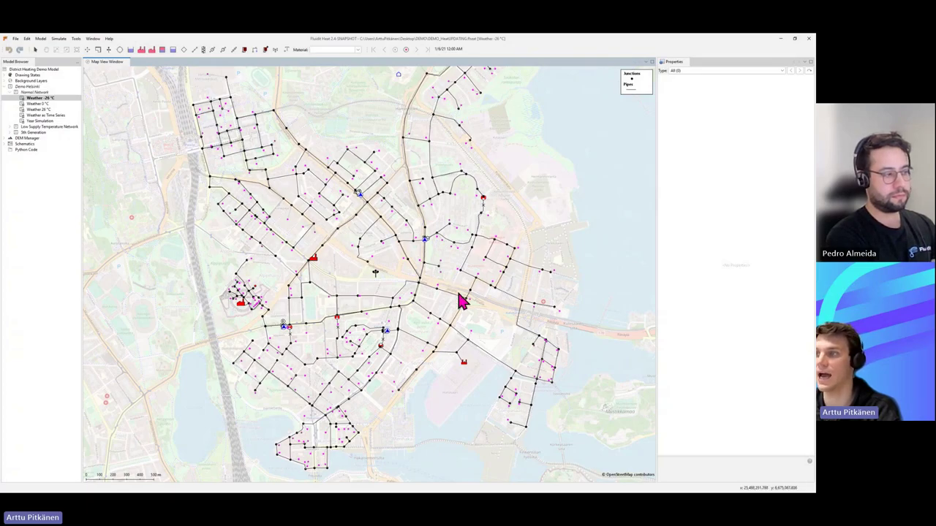
pyautogui.click(306, 379)
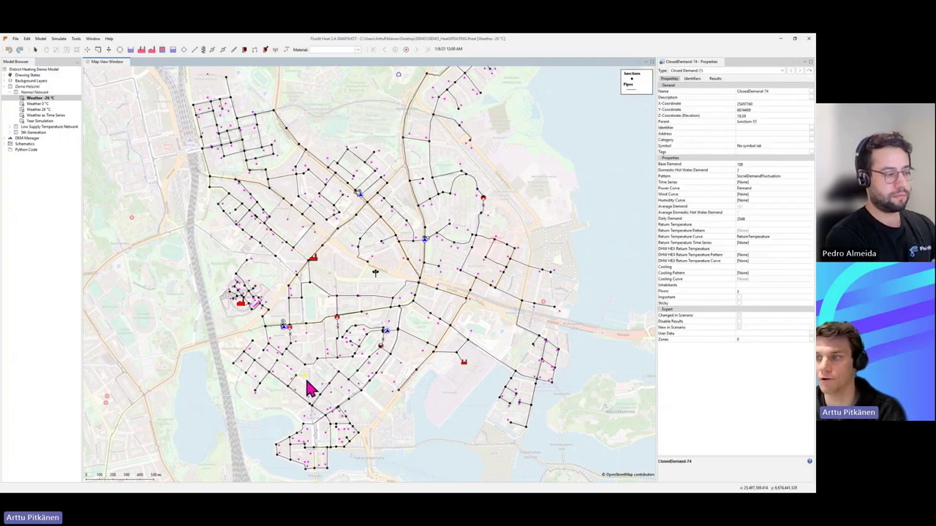
pyautogui.click(308, 388)
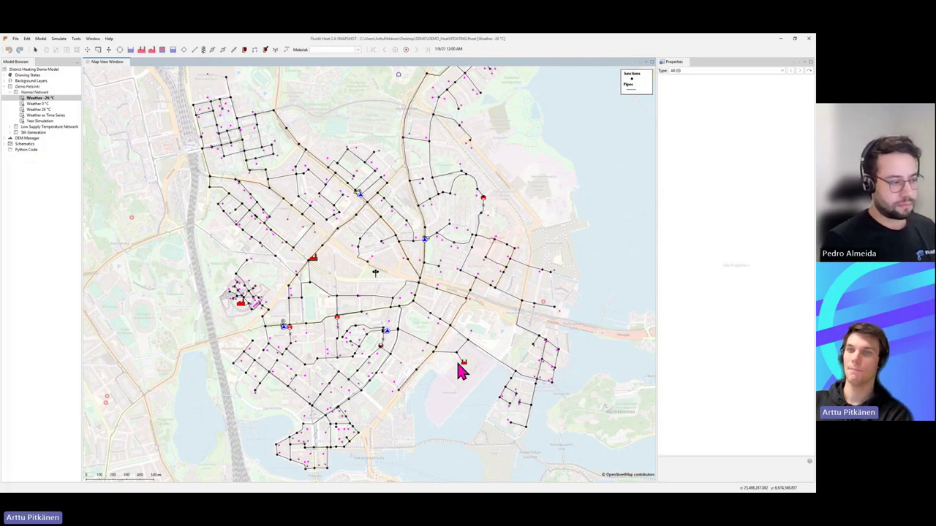
# - Inspect the properties of the Hanasaari main plant and of the nearby junctions Junction-412 and Junction-2
pyautogui.click(463, 363)
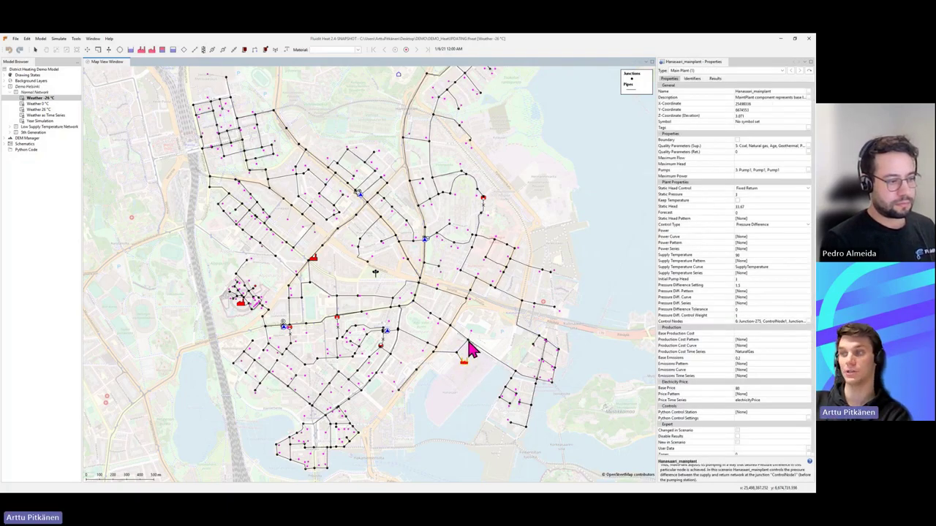
pyautogui.click(466, 341)
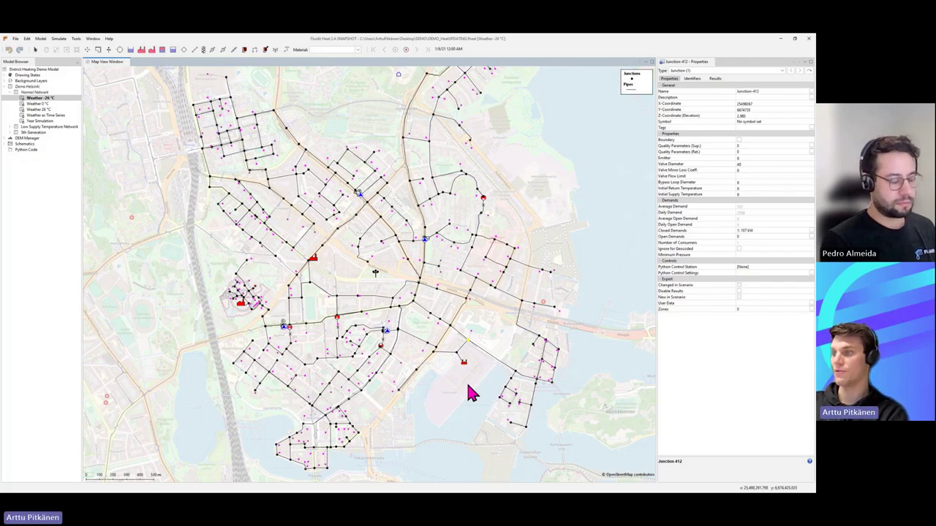
pyautogui.scroll(2, 461, 359)
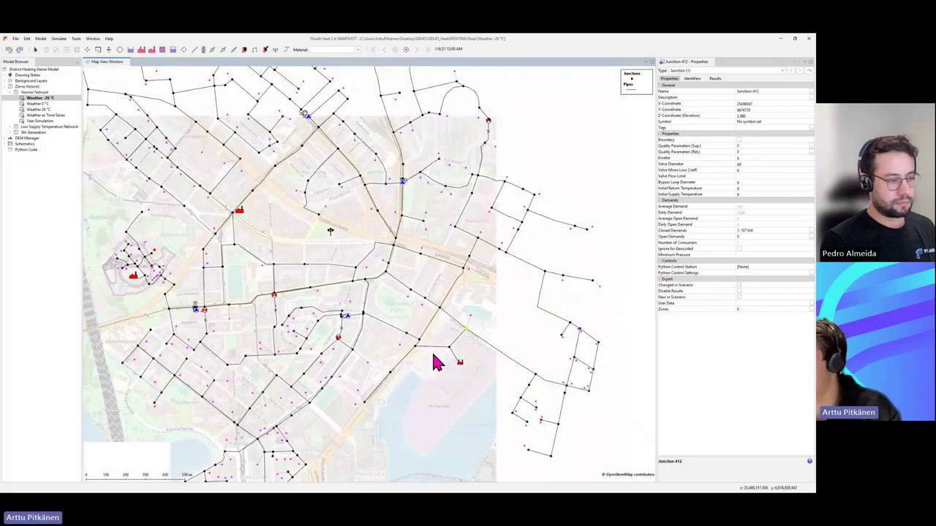
pyautogui.click(460, 365)
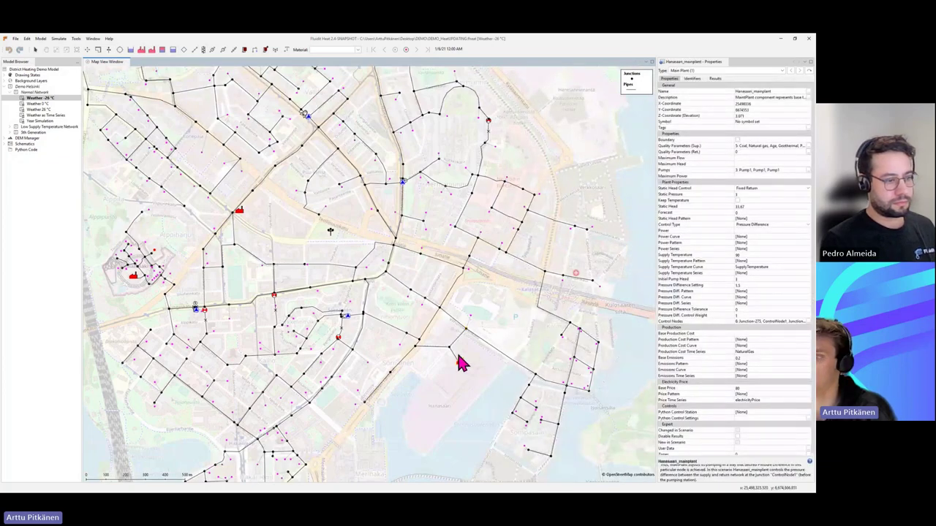
pyautogui.click(452, 365)
pyautogui.click(450, 349)
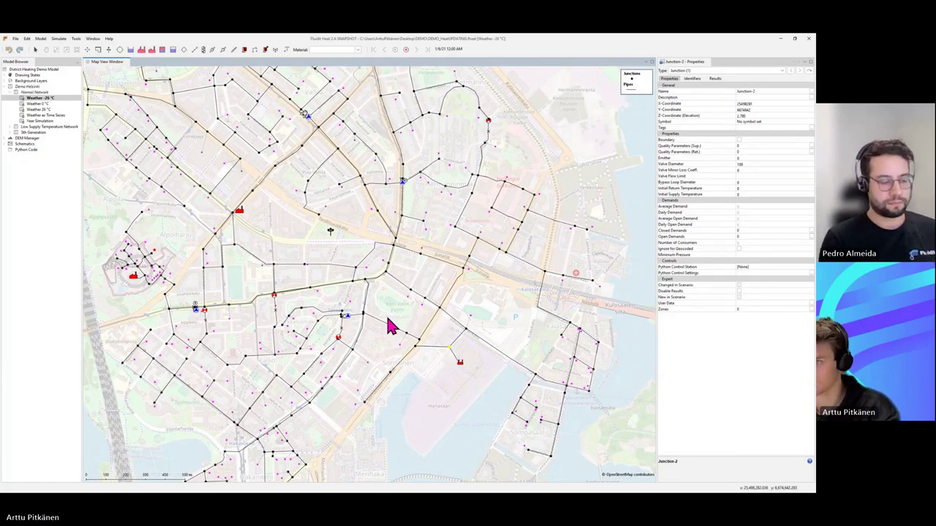
# - Inspect the properties of Junction-137 beside the pump symbol near the ring-shaped streets, and return to the network overview
pyautogui.scroll(3, 347, 322)
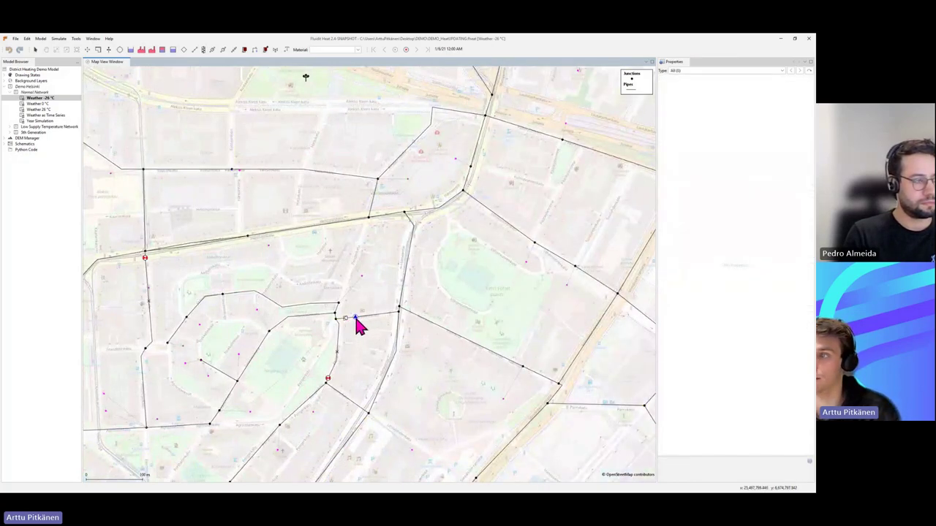
pyautogui.click(355, 320)
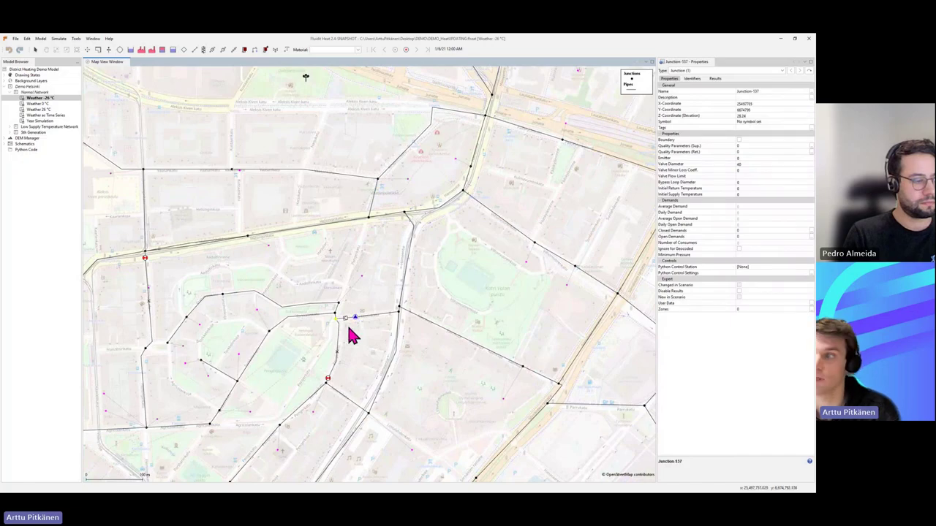
pyautogui.scroll(-3, 356, 331)
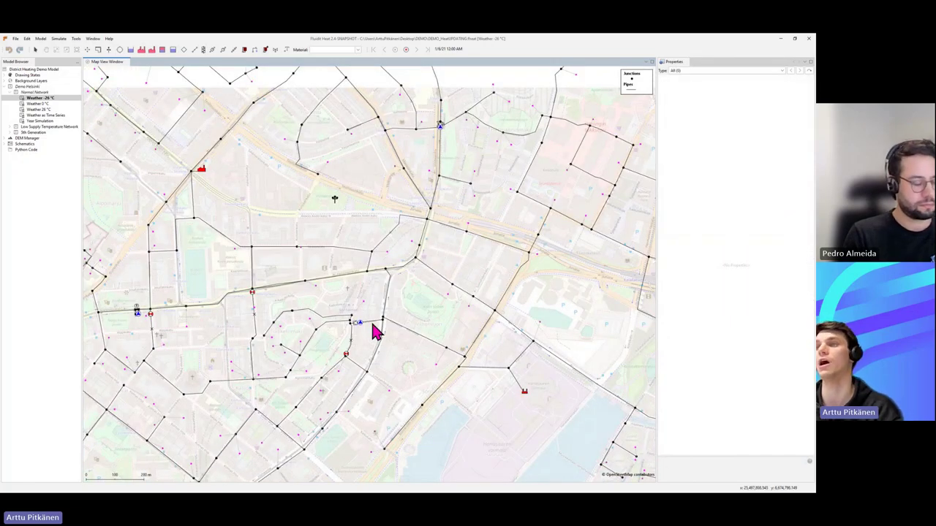
pyautogui.scroll(-2, 372, 326)
pyautogui.scroll(-2, 413, 323)
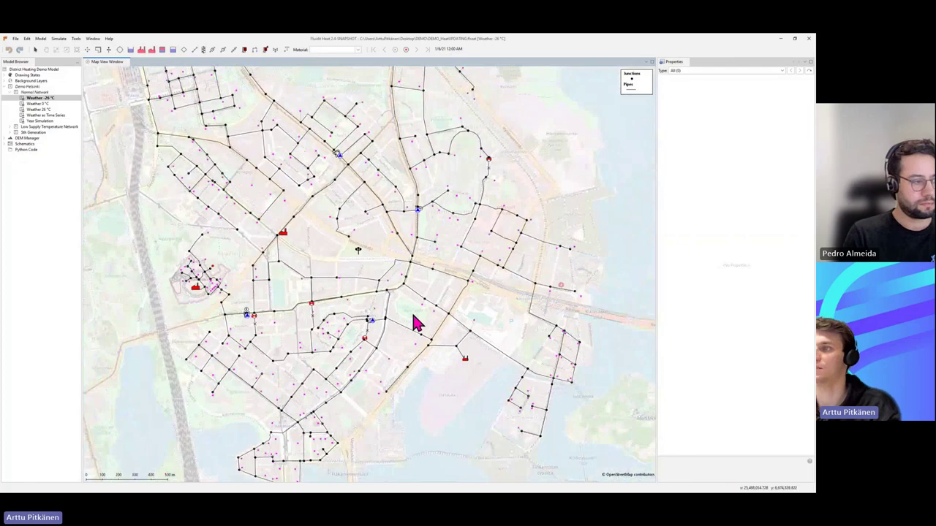
pyautogui.moveTo(409, 324); pyautogui.dragTo(421, 331)
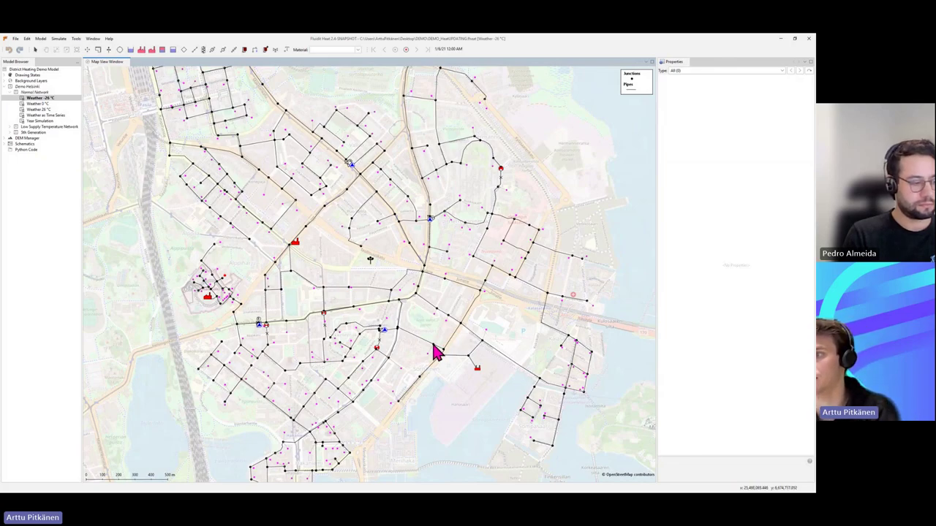
# - Inspect Junction-33 and the adjoining Pipe-35, including the pipe's start and end nodes
pyautogui.click(432, 347)
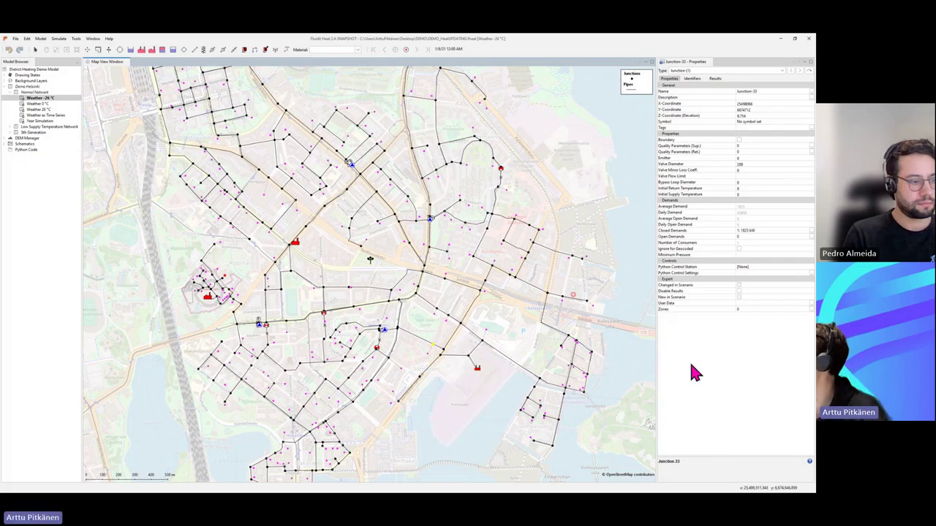
pyautogui.click(424, 344)
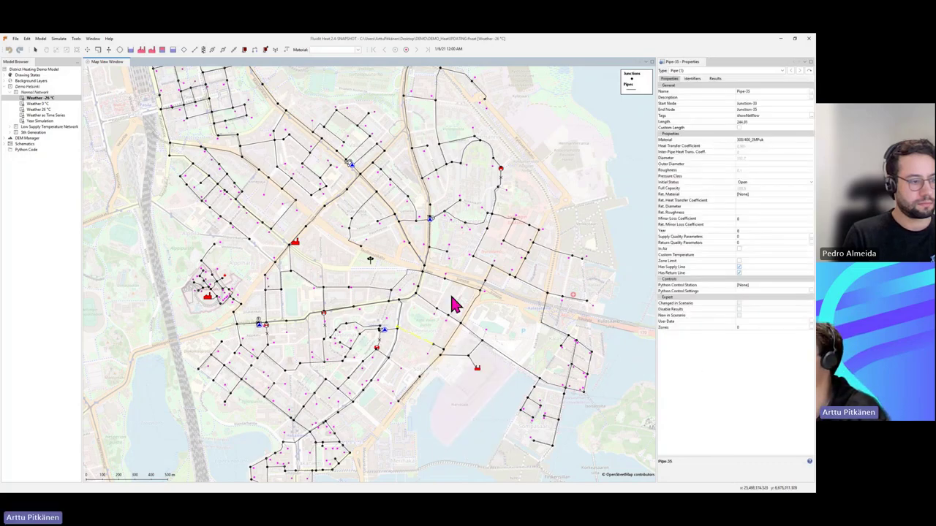
pyautogui.click(667, 104)
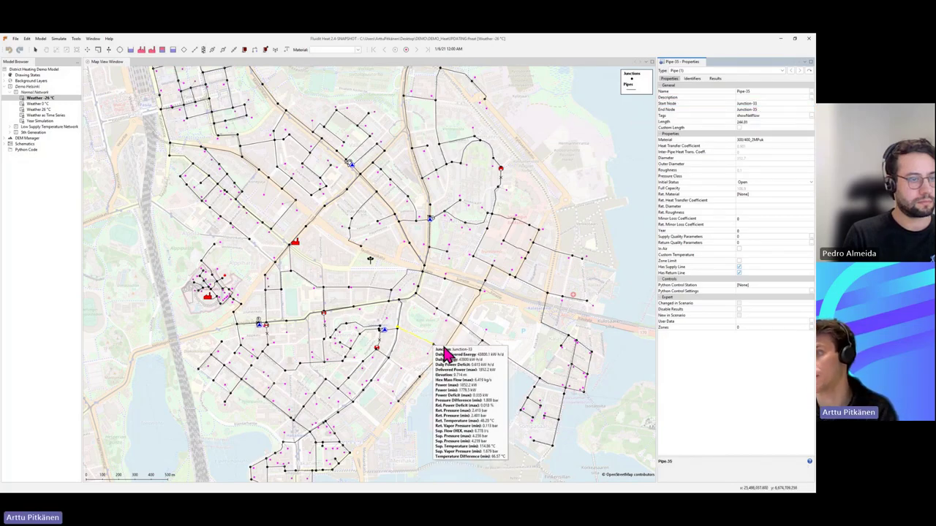
# - Check the junctions at both ends of Pipe-35 against its start node and end node properties
pyautogui.scroll(3, 438, 354)
pyautogui.scroll(1, 437, 353)
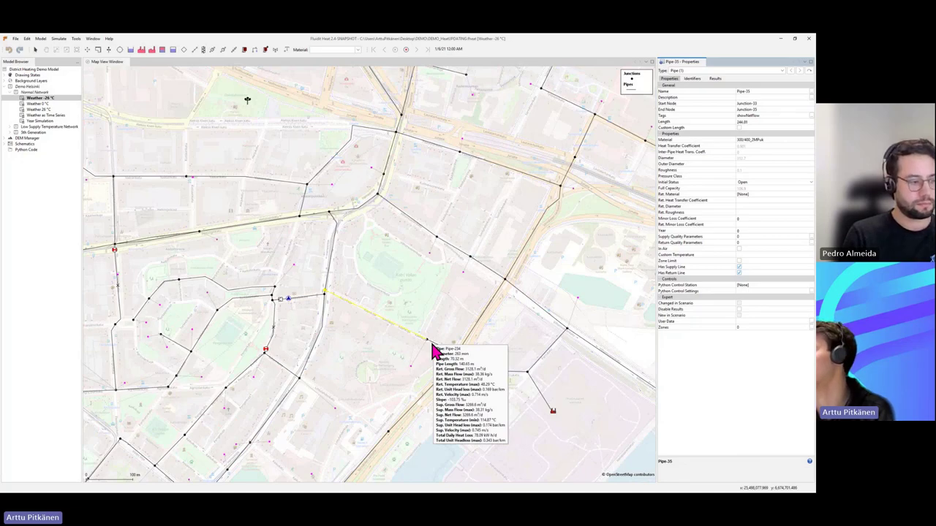
pyautogui.click(435, 352)
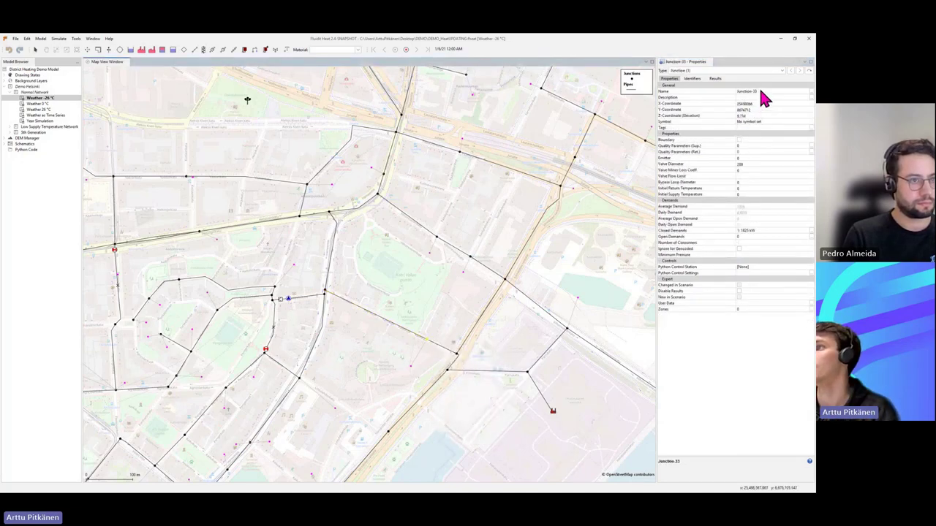
pyautogui.click(362, 322)
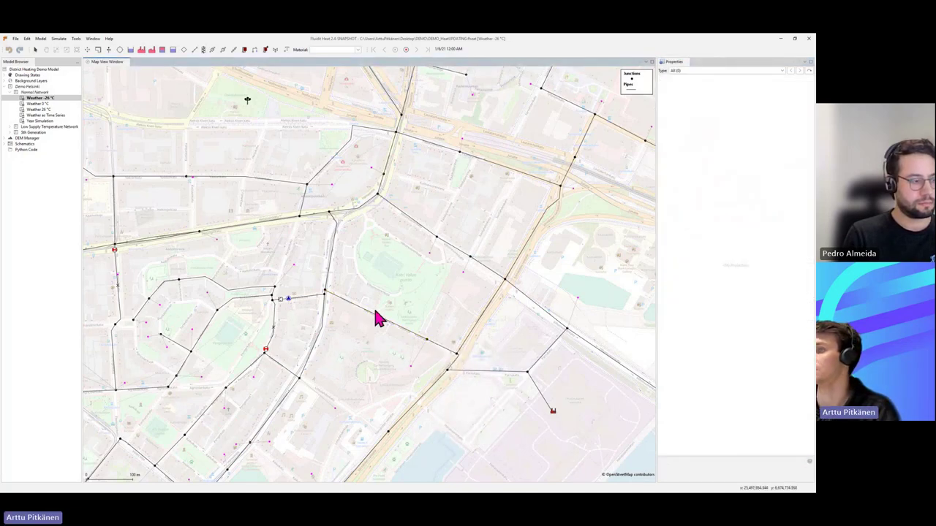
pyautogui.click(375, 315)
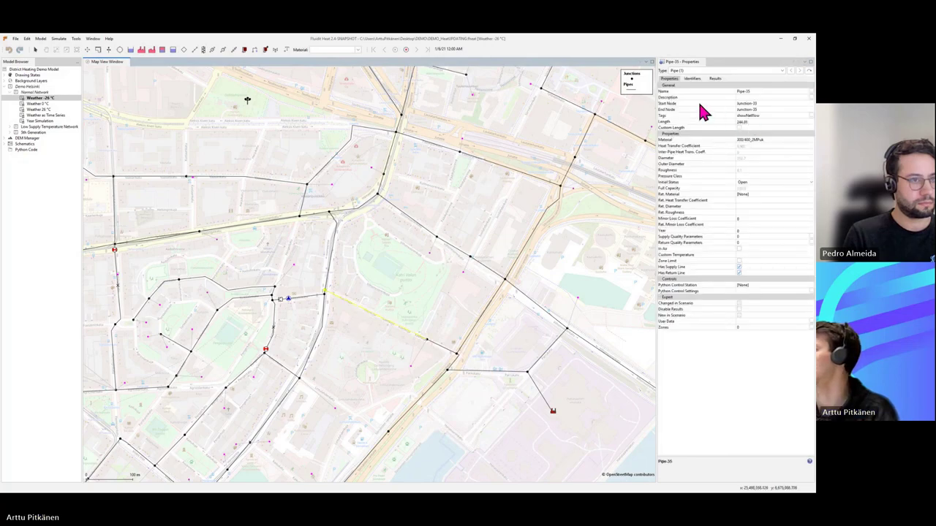
pyautogui.click(326, 296)
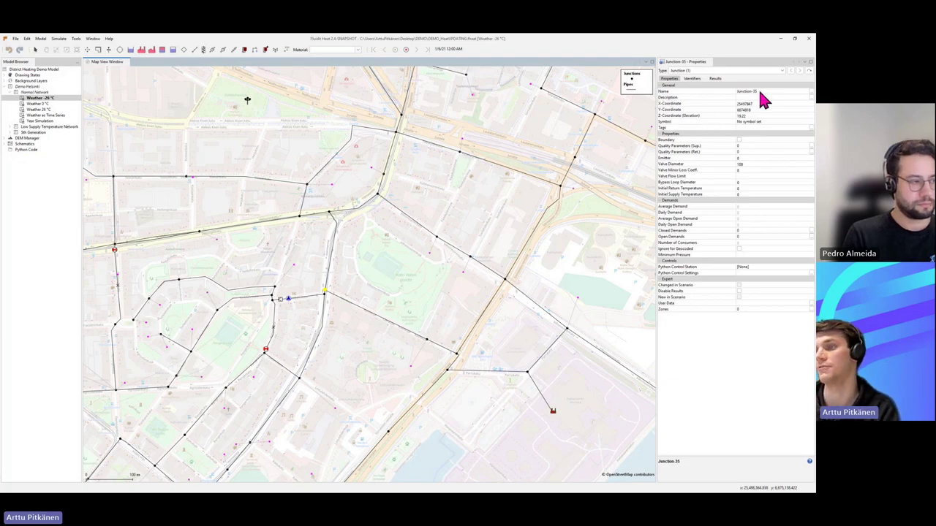
pyautogui.click(383, 324)
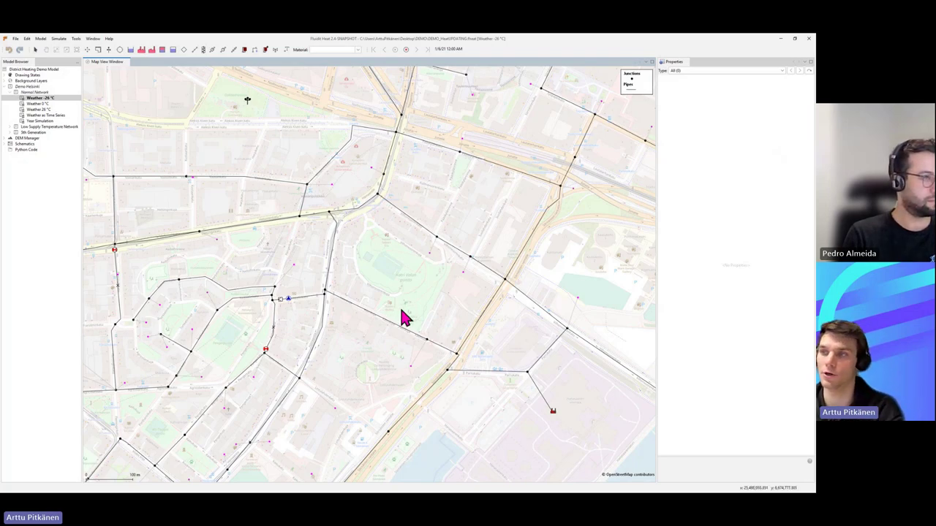
# - Inspect the closed demand just north of the pump symbol, including its parent junction, and clear the selection
pyautogui.click(295, 265)
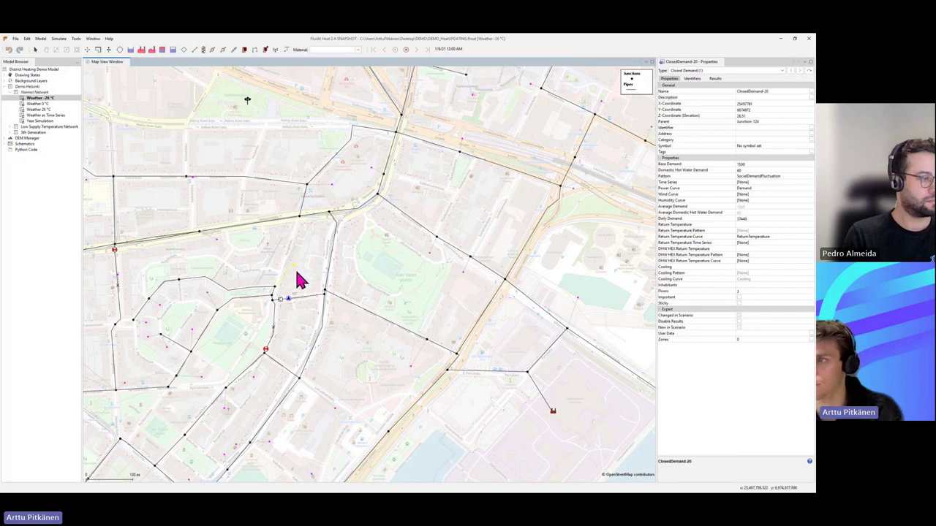
pyautogui.click(295, 280)
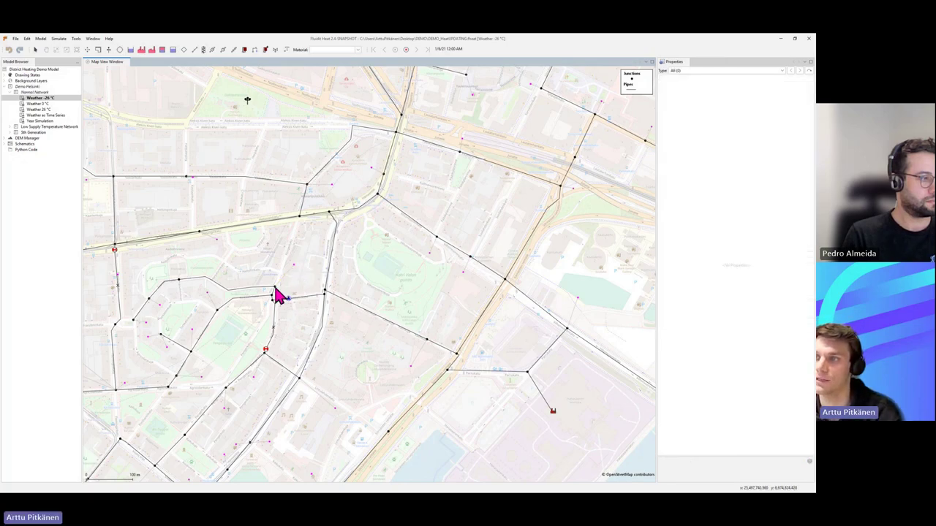
pyautogui.click(280, 295)
pyautogui.click(298, 272)
pyautogui.click(296, 277)
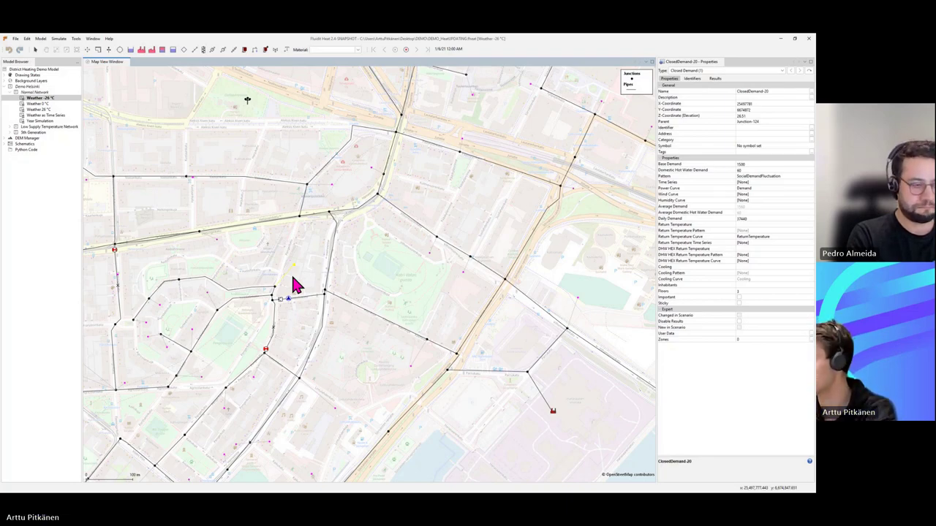
pyautogui.click(416, 273)
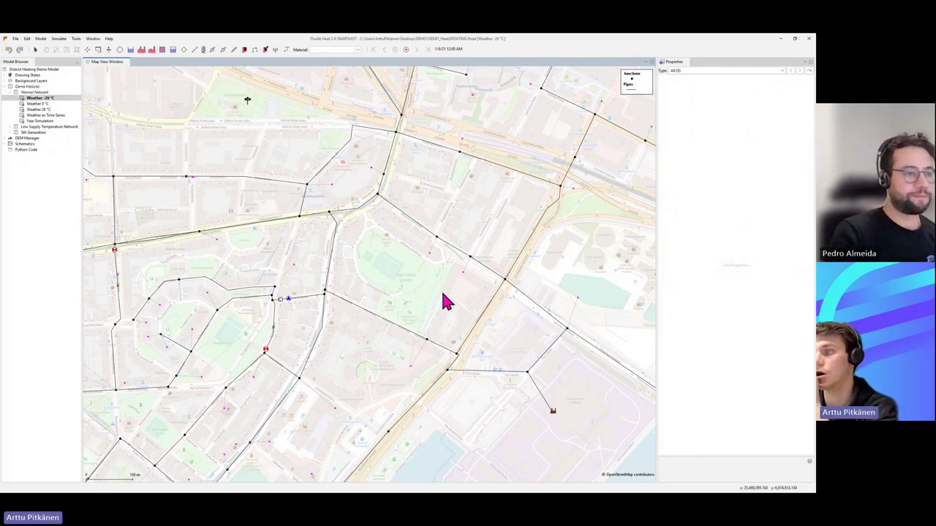
# - Review the Hanasaari main plant's Static Head Control options and leave the setting at Fixed Return
pyautogui.click(553, 411)
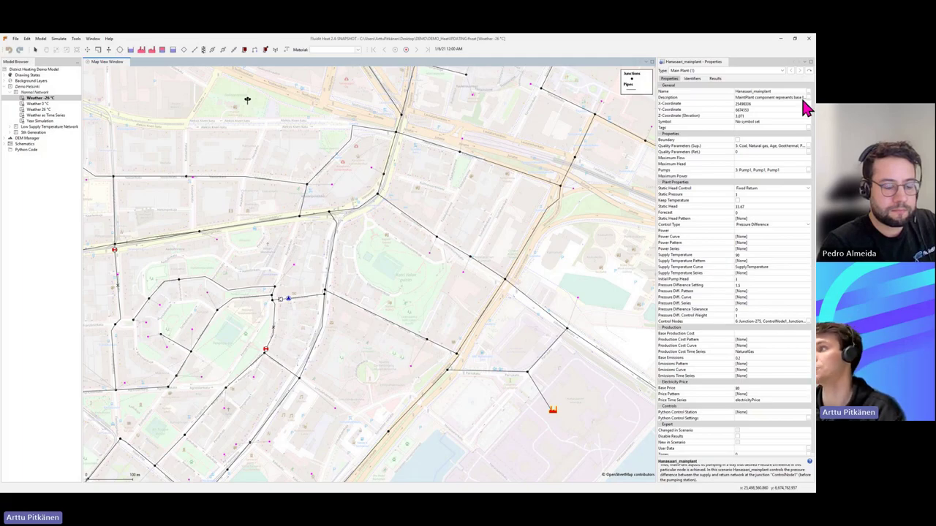
pyautogui.scroll(-1, 776, 241)
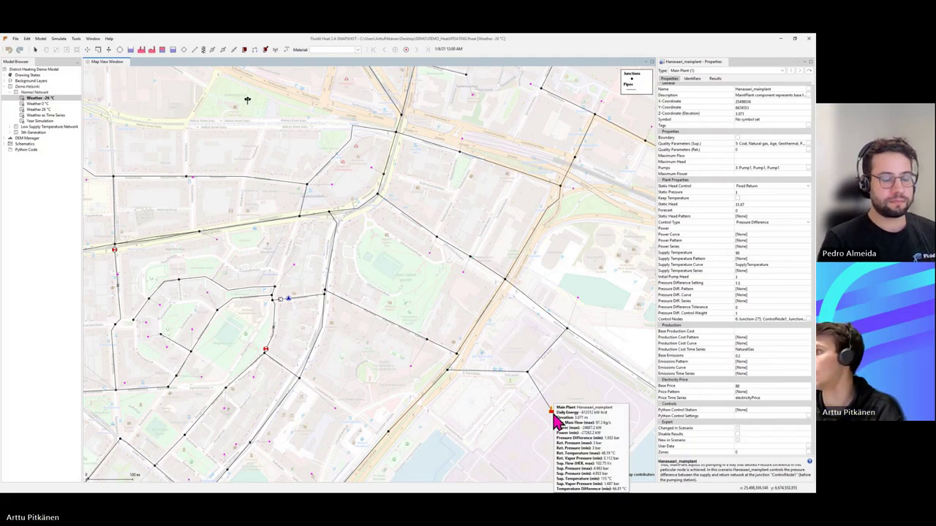
pyautogui.click(679, 187)
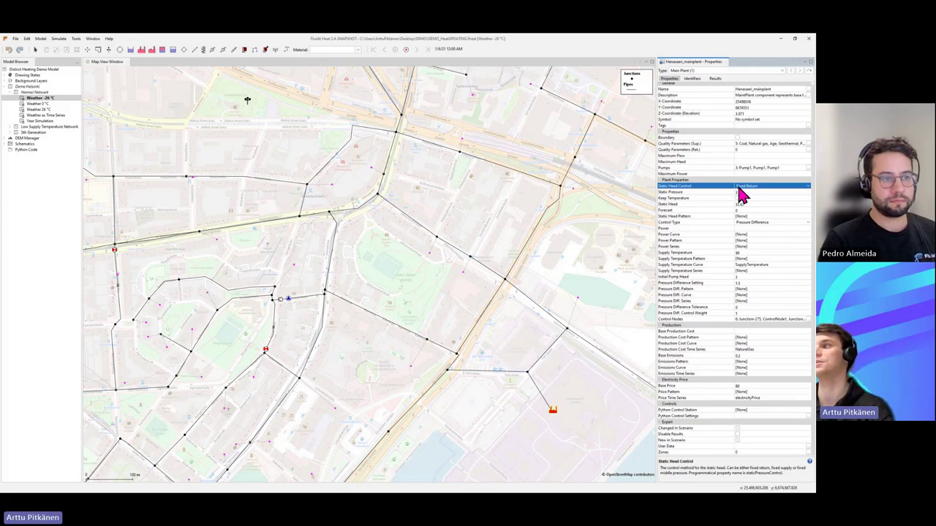
pyautogui.click(805, 186)
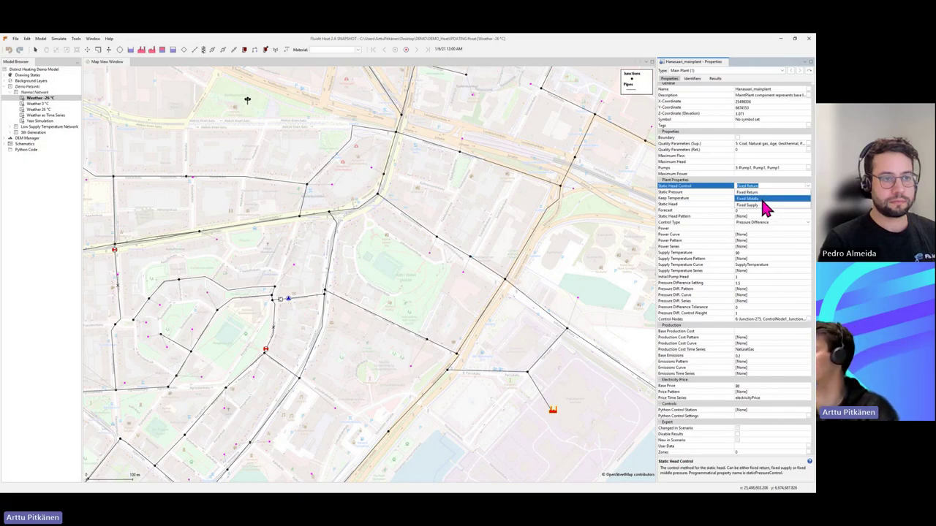
pyautogui.click(809, 190)
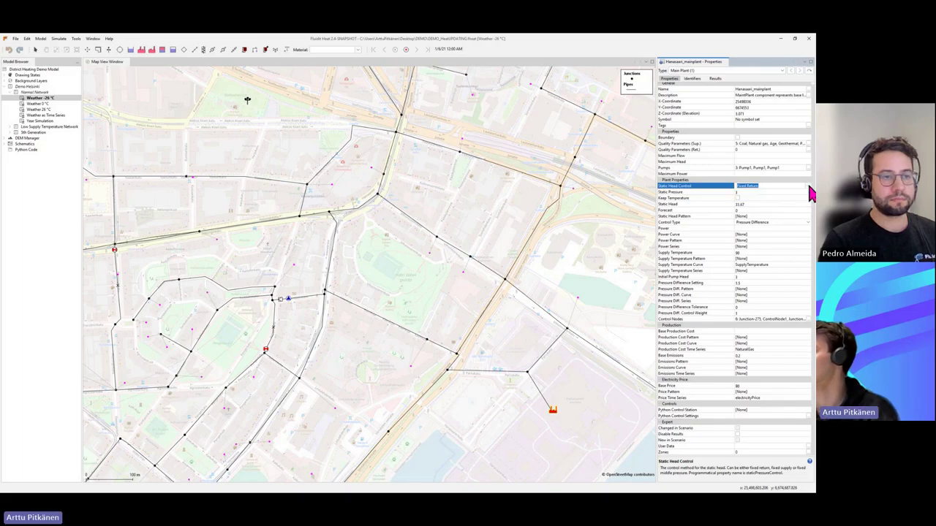
# - Read the descriptions of the Hanasaari main plant's Static Pressure, Pressure Difference Setting and Control Nodes properties
pyautogui.click(702, 193)
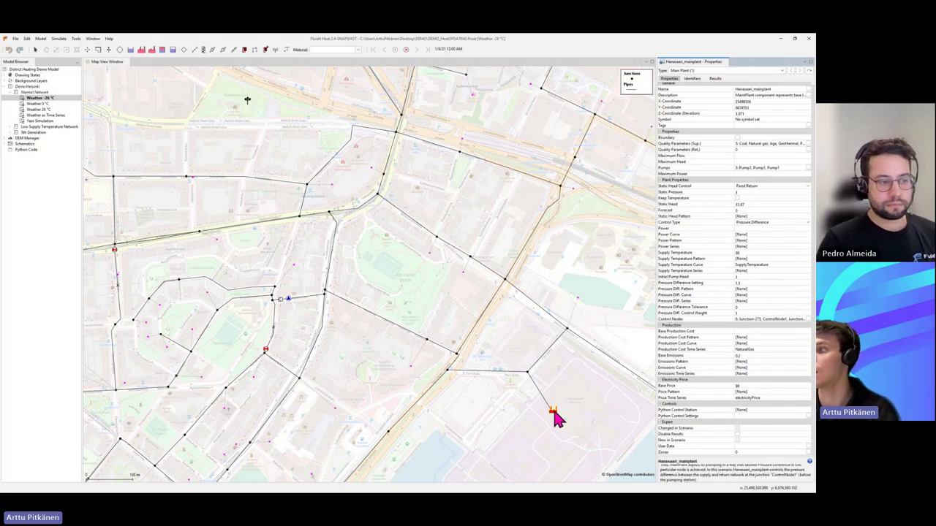
pyautogui.click(694, 191)
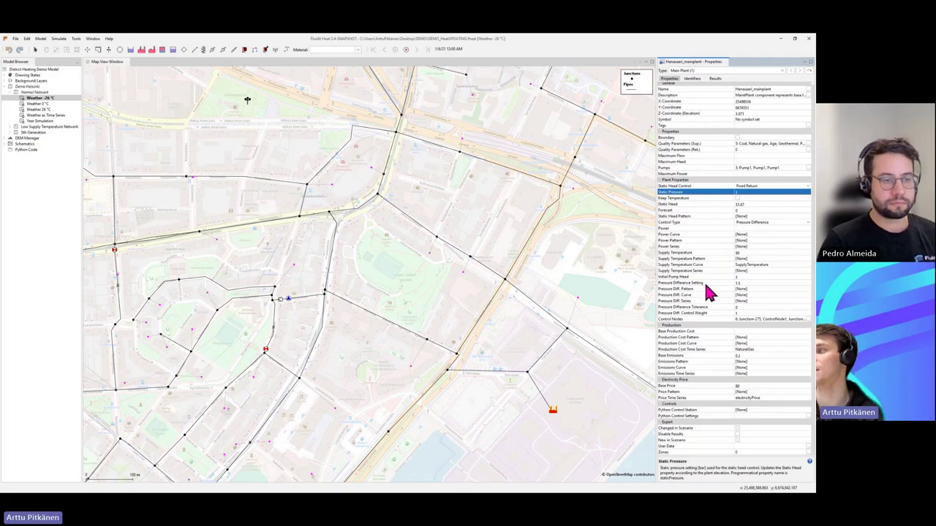
pyautogui.moveTo(705, 286)
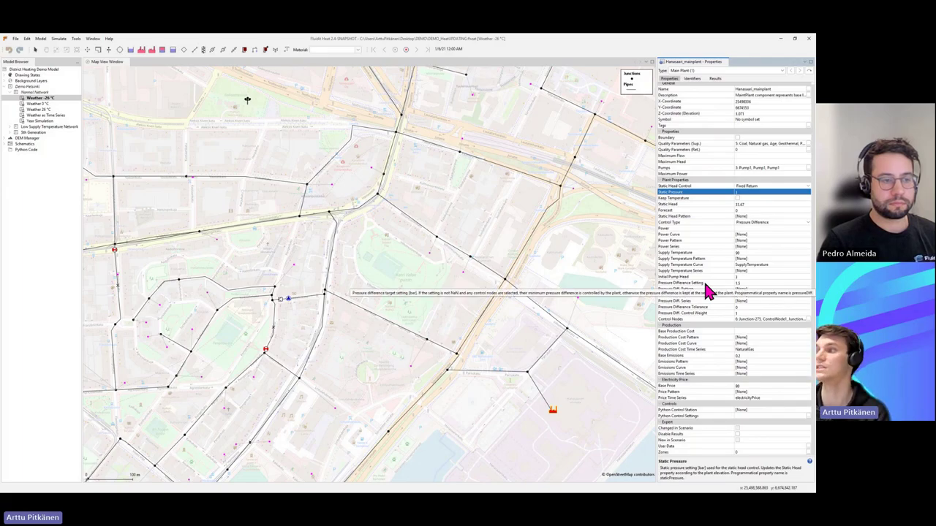
pyautogui.click(704, 284)
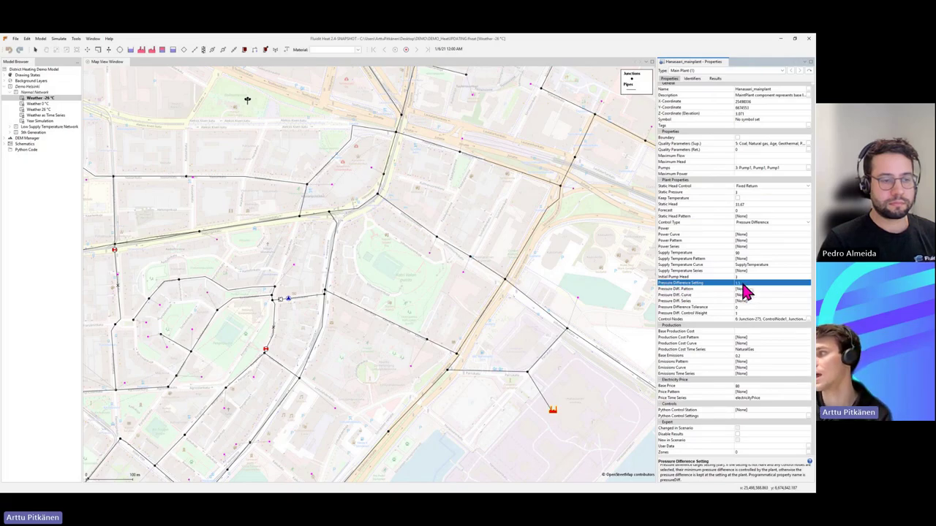
pyautogui.click(689, 326)
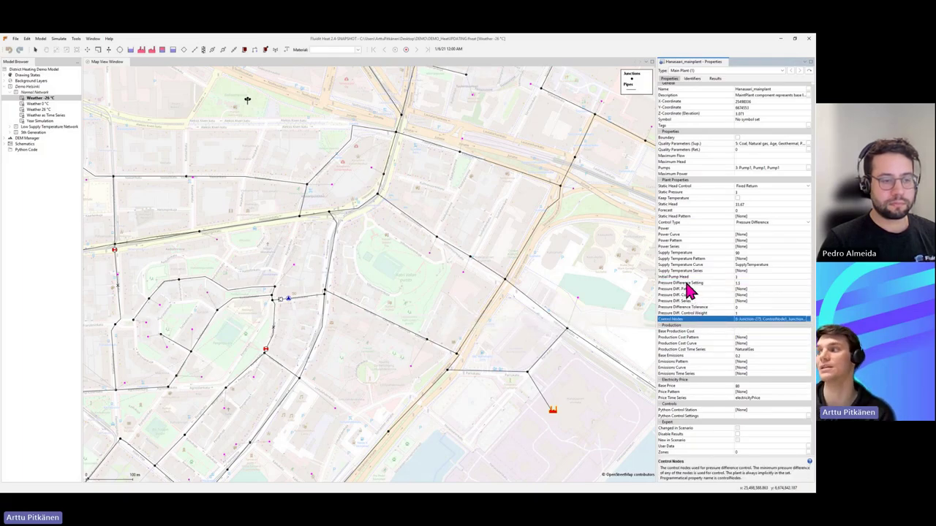
pyautogui.click(687, 284)
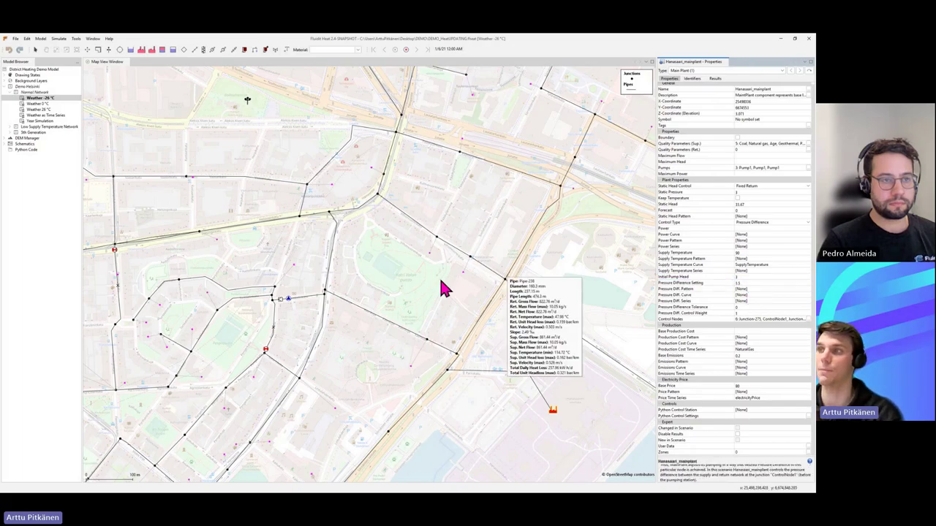
# - Examine the list of control nodes assigned to the Hanasaari main plant and close it without changes
pyautogui.scroll(-3, 439, 278)
pyautogui.moveTo(431, 271); pyautogui.dragTo(471, 322)
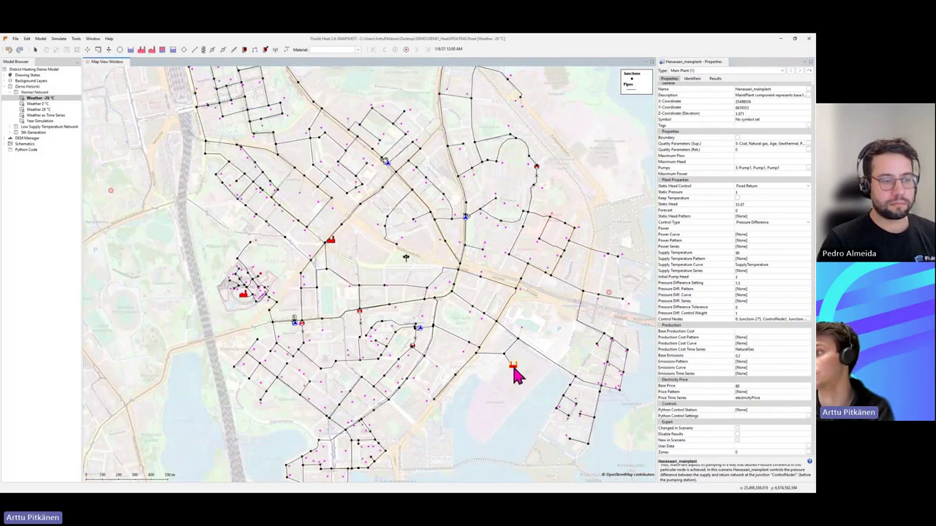
pyautogui.click(740, 320)
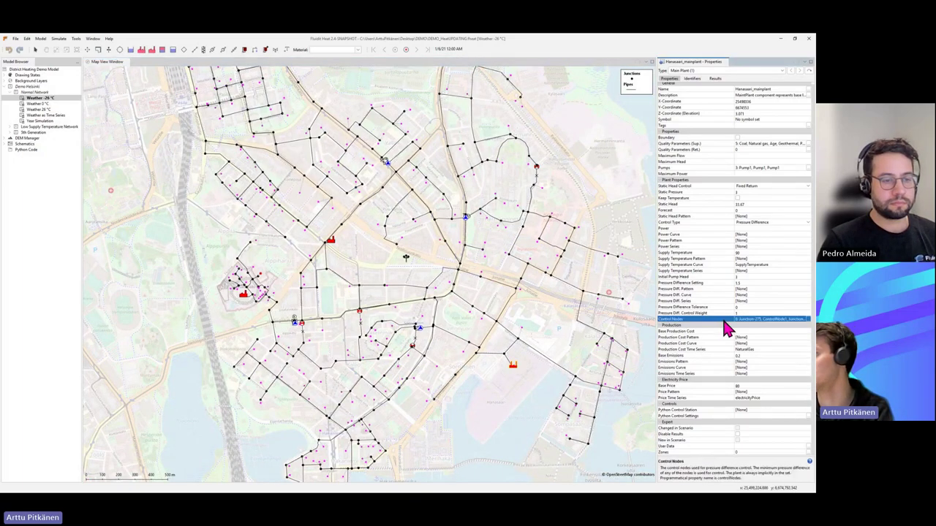
pyautogui.click(806, 321)
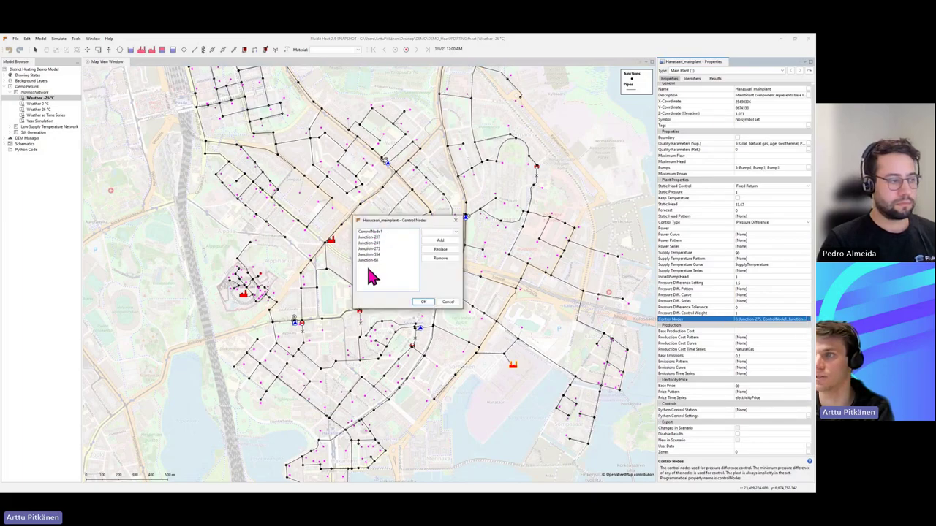
pyautogui.click(451, 299)
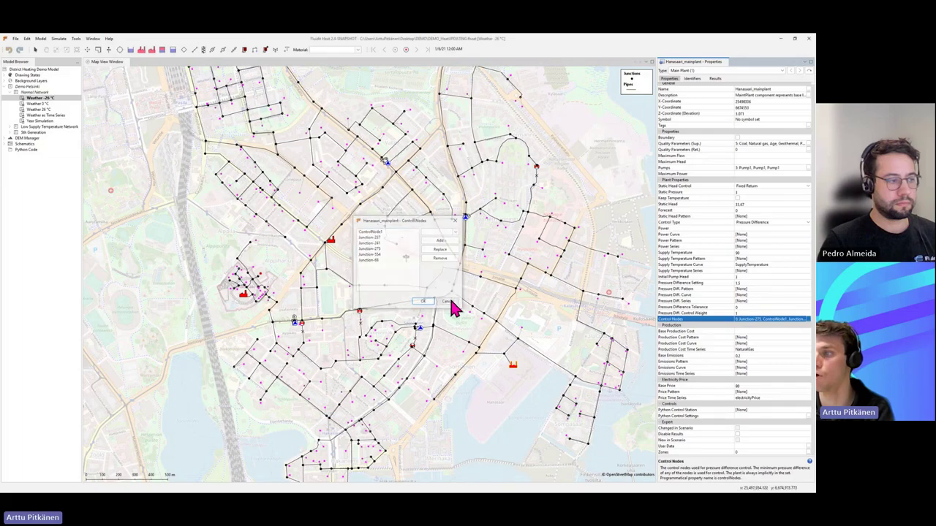
# - Select the Hanasaari main plant's control nodes on the map to see where they lie in the network
pyautogui.rightClick(513, 370)
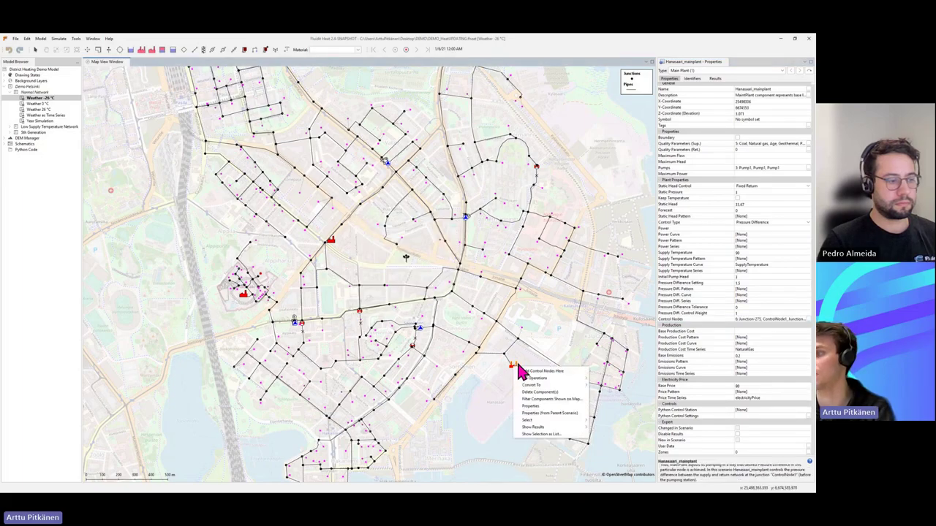
pyautogui.moveTo(542, 421)
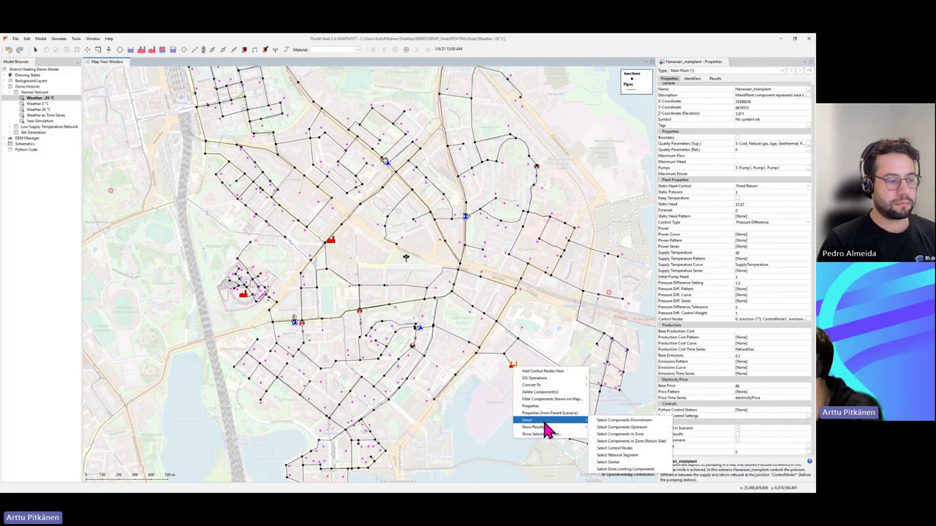
pyautogui.click(620, 448)
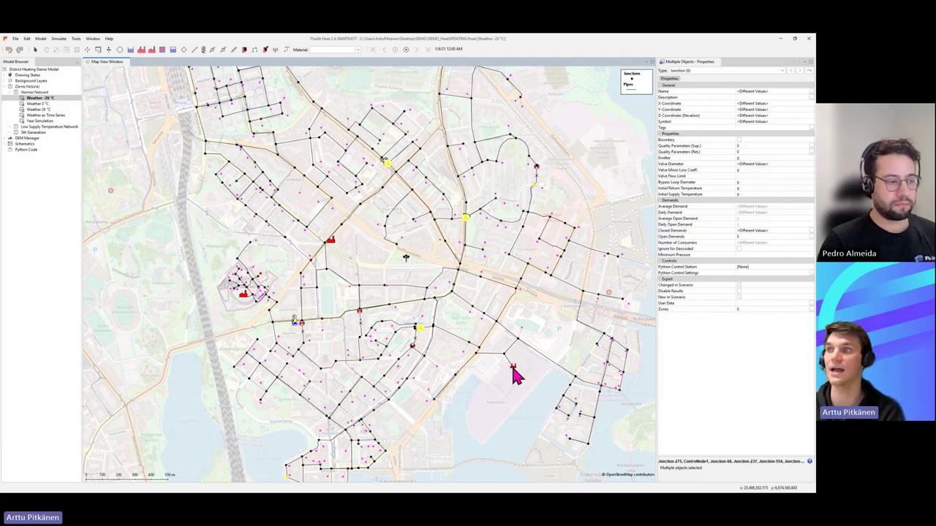
# - Reselect the Hanasaari main plant and review its Control Type options, leaving the setting at Pressure Difference
pyautogui.moveTo(516, 374)
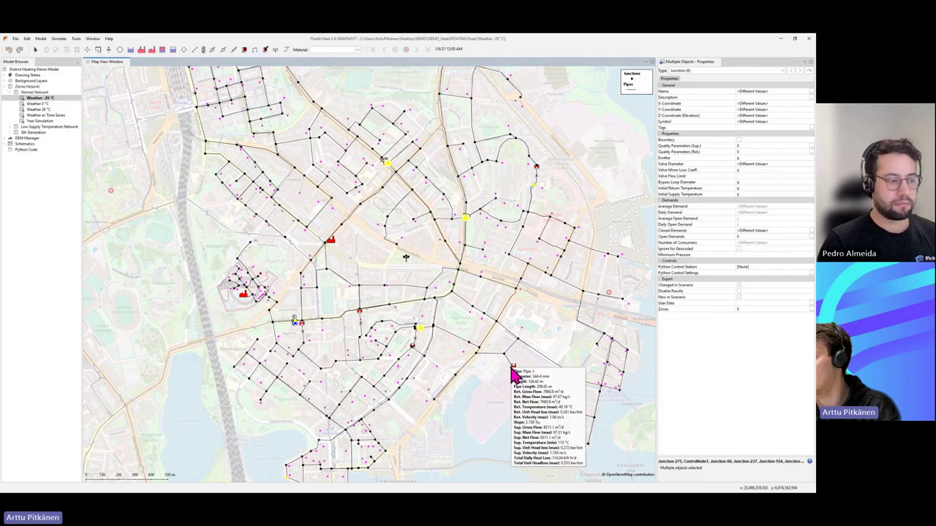
pyautogui.click(511, 368)
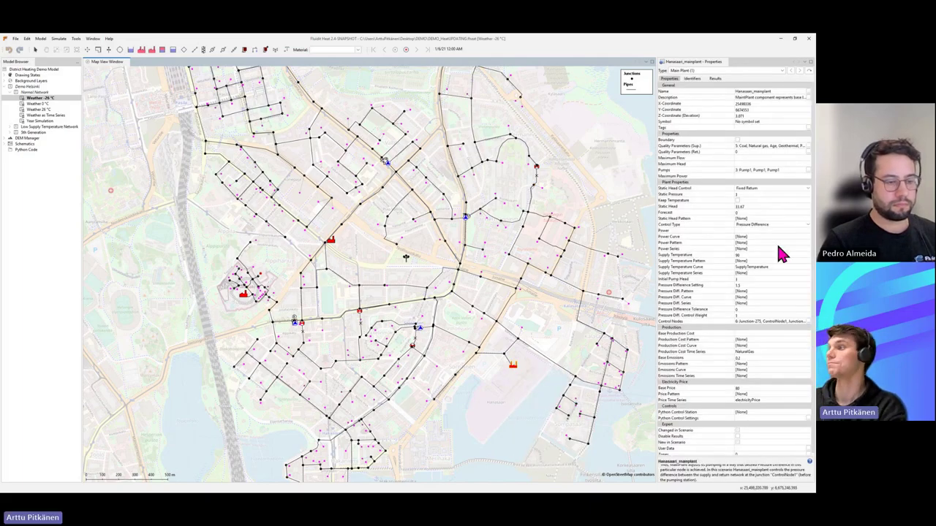
pyautogui.click(797, 226)
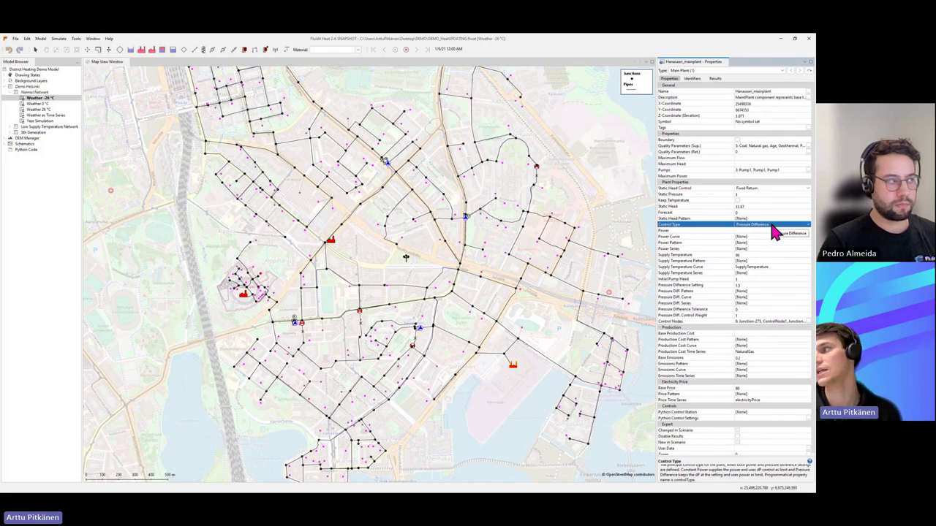
pyautogui.click(770, 225)
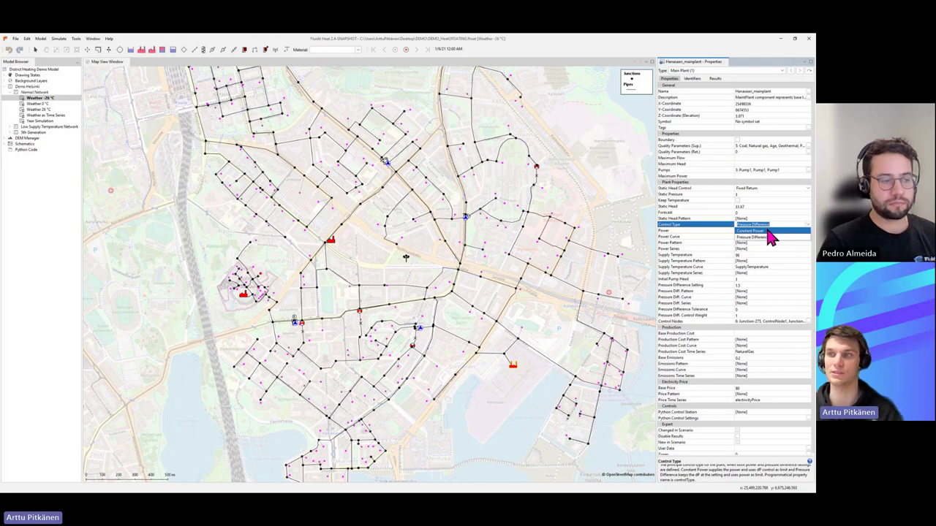
pyautogui.click(712, 241)
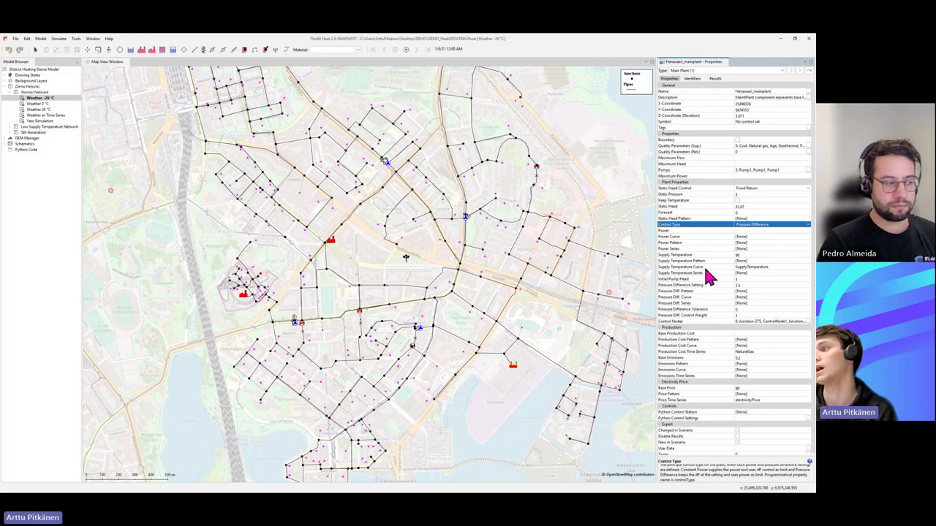
# - Preview the plant's Supply Temperature Curve options and keep the SupplyTemperature curve
pyautogui.moveTo(707, 271)
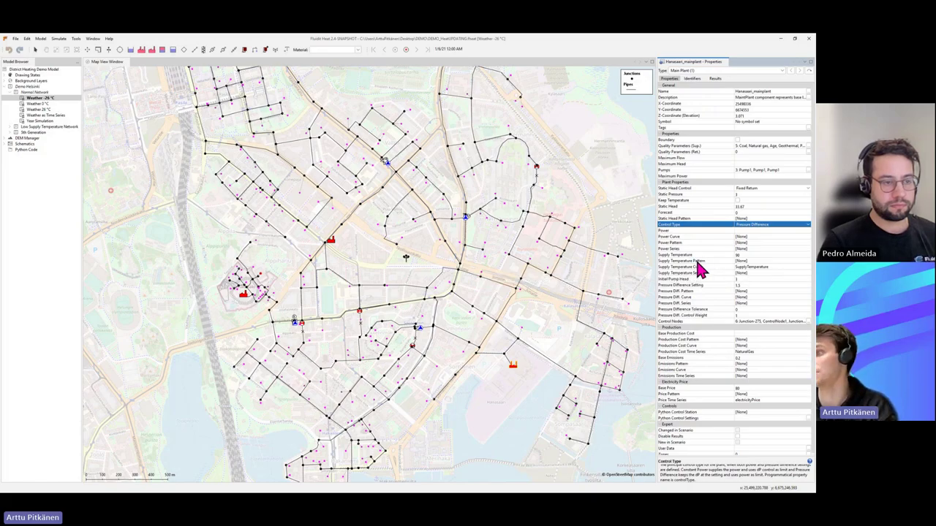
pyautogui.click(693, 262)
pyautogui.click(683, 267)
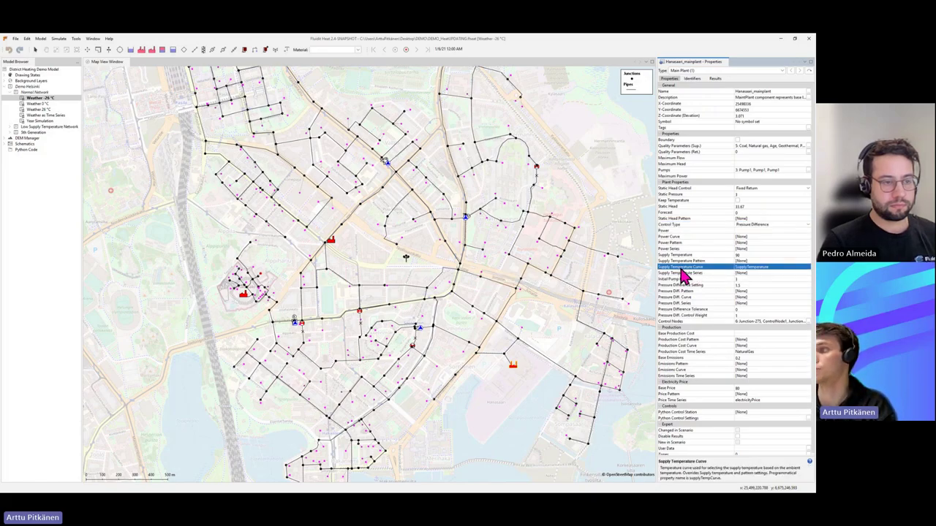
pyautogui.click(795, 268)
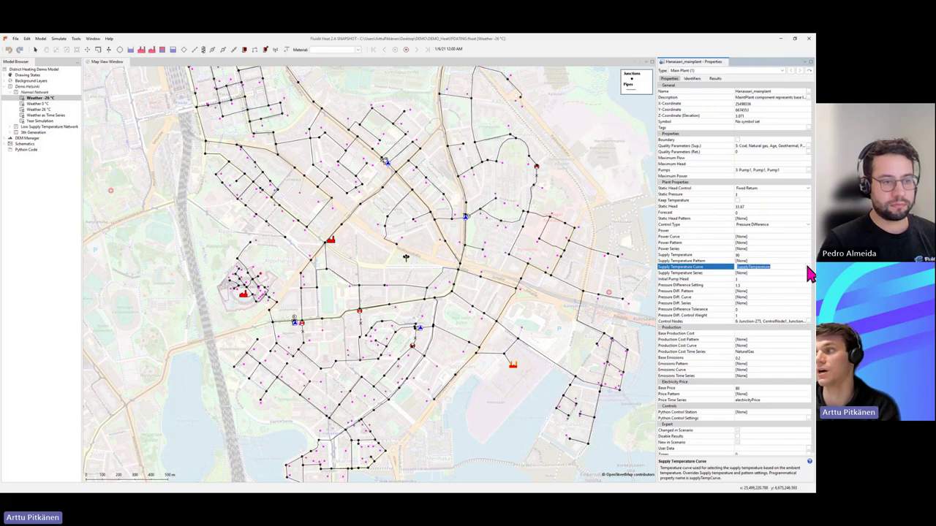
pyautogui.click(808, 268)
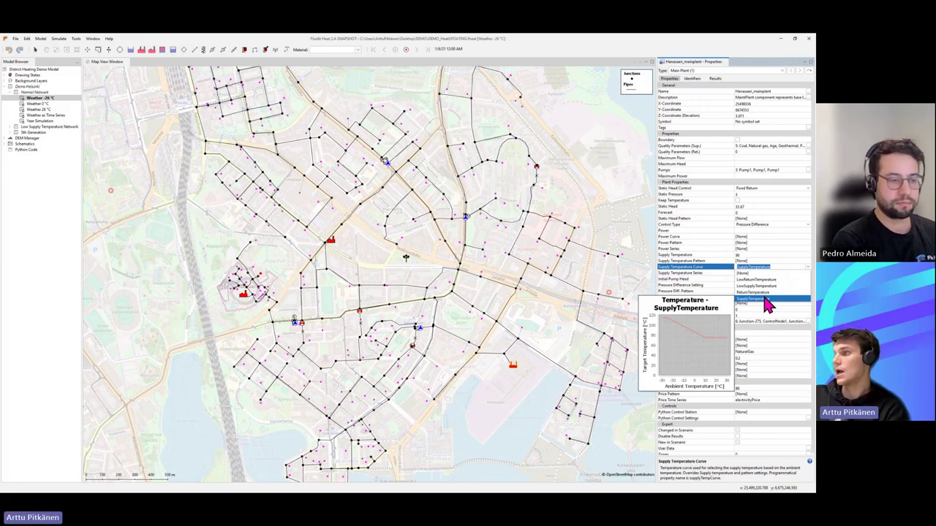
pyautogui.click(759, 298)
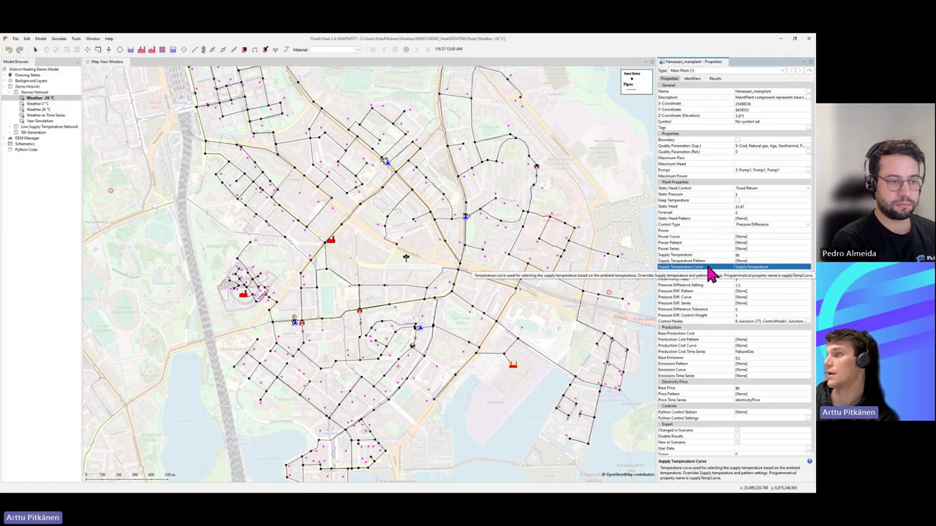
# - Revisit the plant's Static Head Control and compare its Control Type options with the Power property, keeping Pressure Difference
pyautogui.click(691, 190)
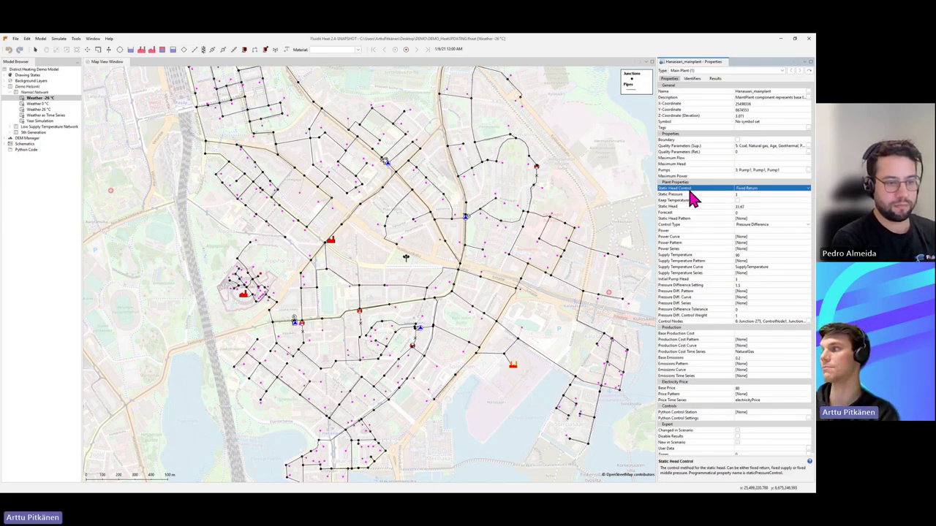
pyautogui.click(701, 224)
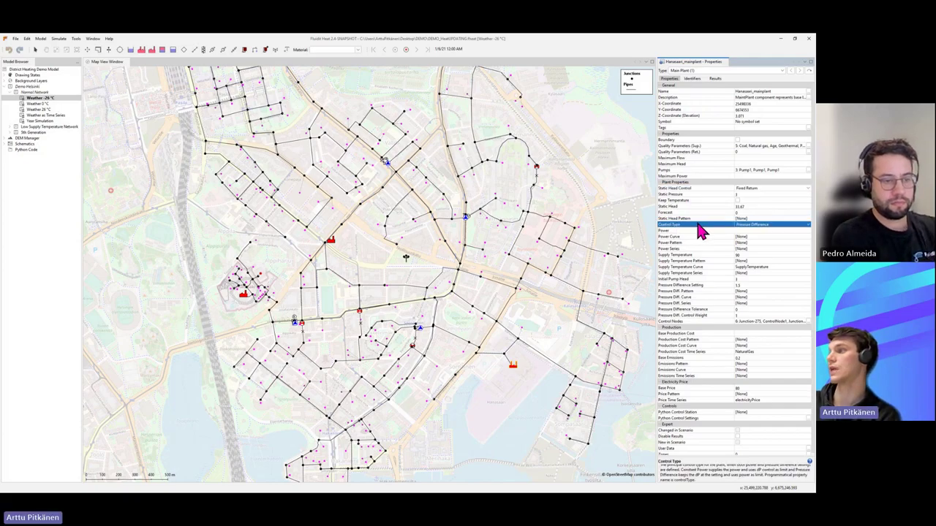
pyautogui.click(752, 225)
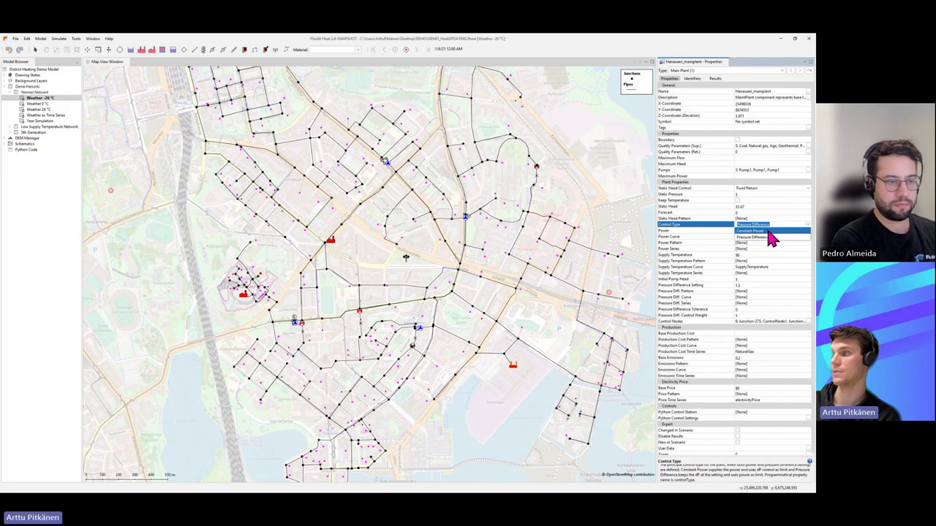
pyautogui.click(810, 231)
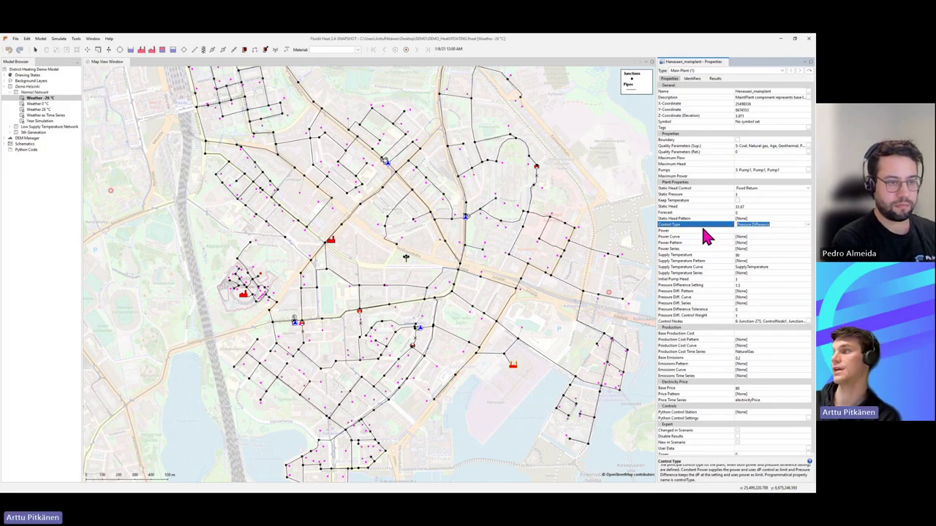
pyautogui.click(702, 230)
pyautogui.click(752, 224)
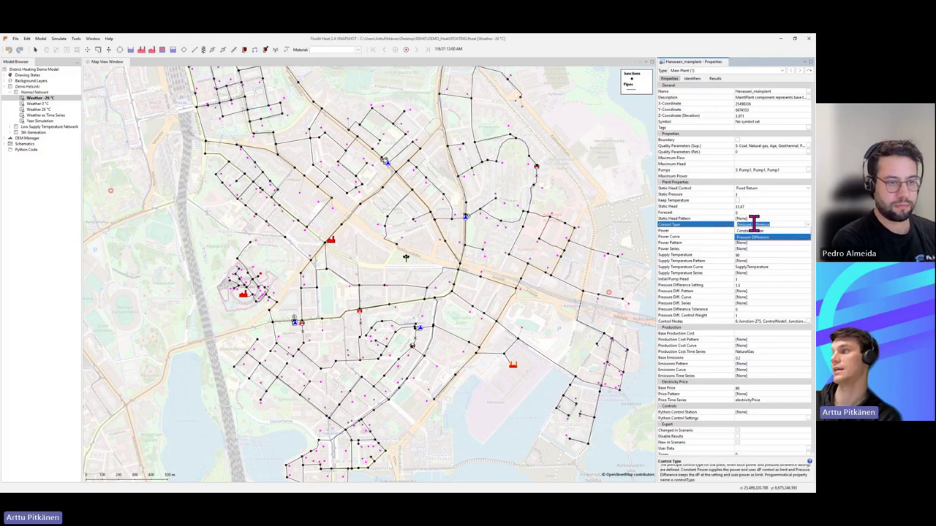
pyautogui.click(707, 234)
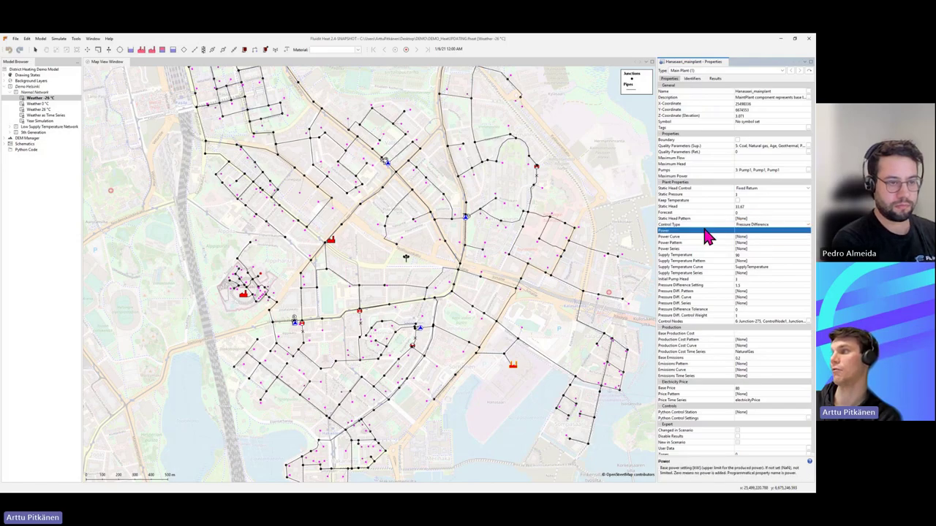
pyautogui.click(763, 225)
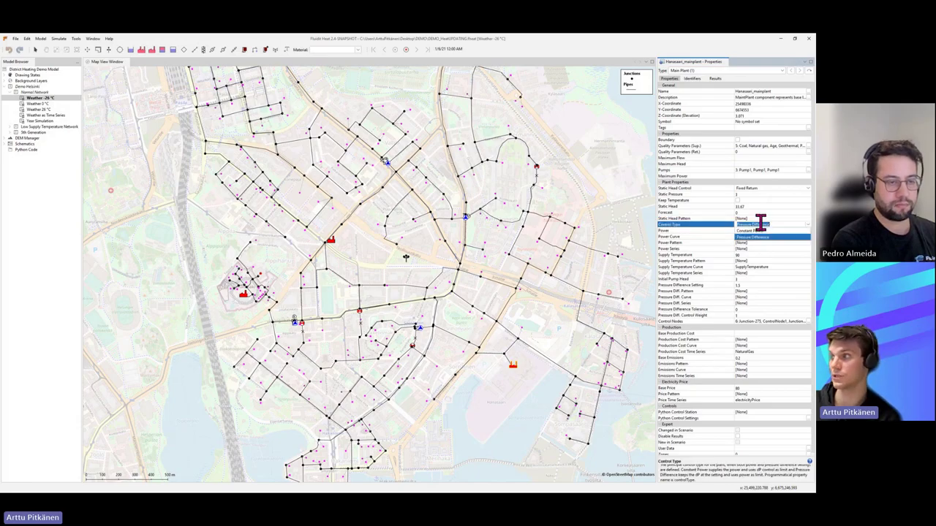
pyautogui.click(711, 226)
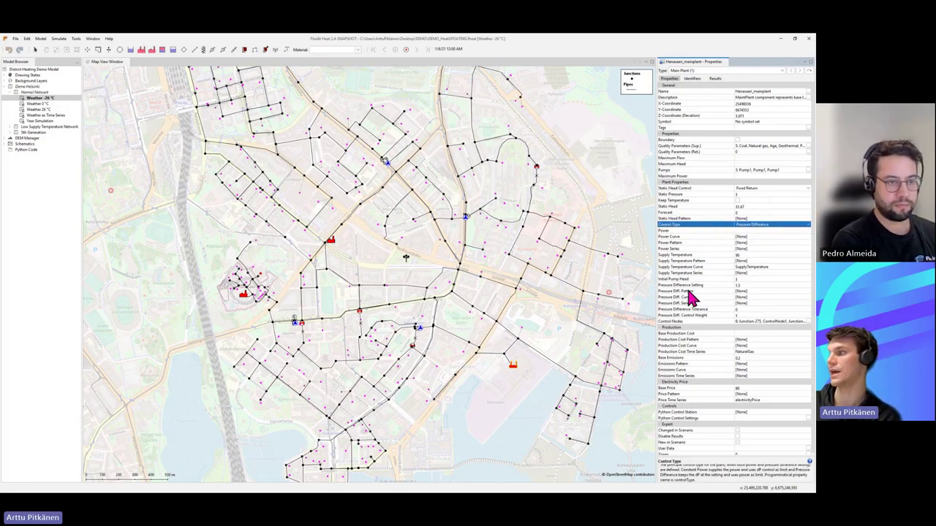
# - Review the Hanasaari main plant's Pressure Difference Setting and the Control Nodes it applies to
pyautogui.click(677, 286)
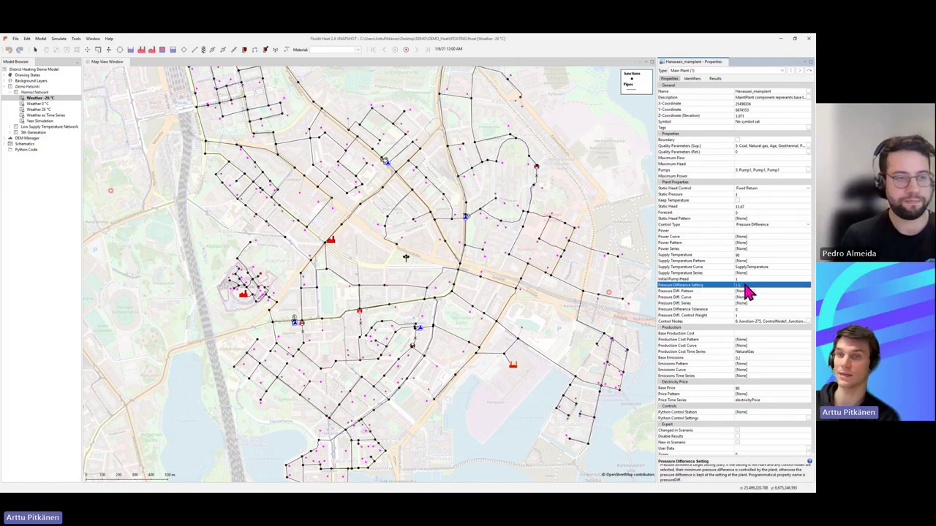
pyautogui.click(699, 324)
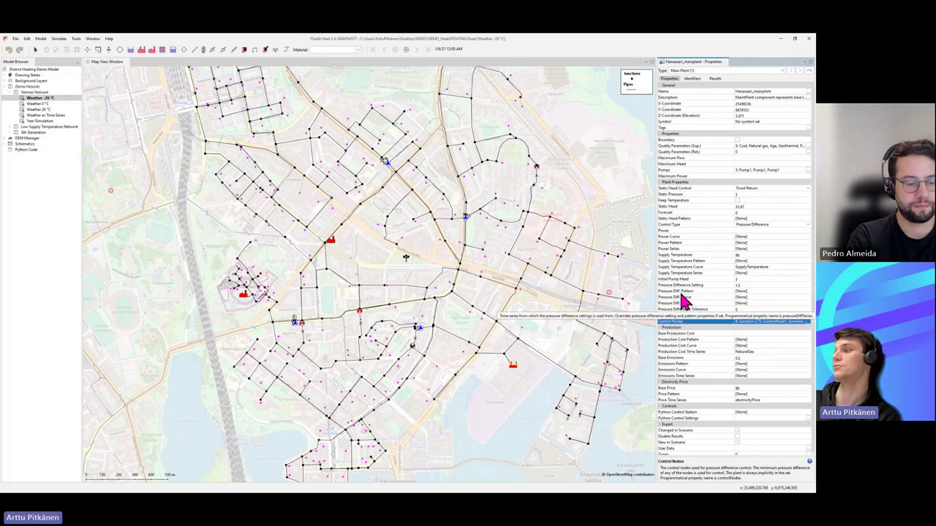
# - Compare the plant's base Supply Temperature, kept at 90, with its Supply Temperature Pattern and Curve properties
pyautogui.click(686, 255)
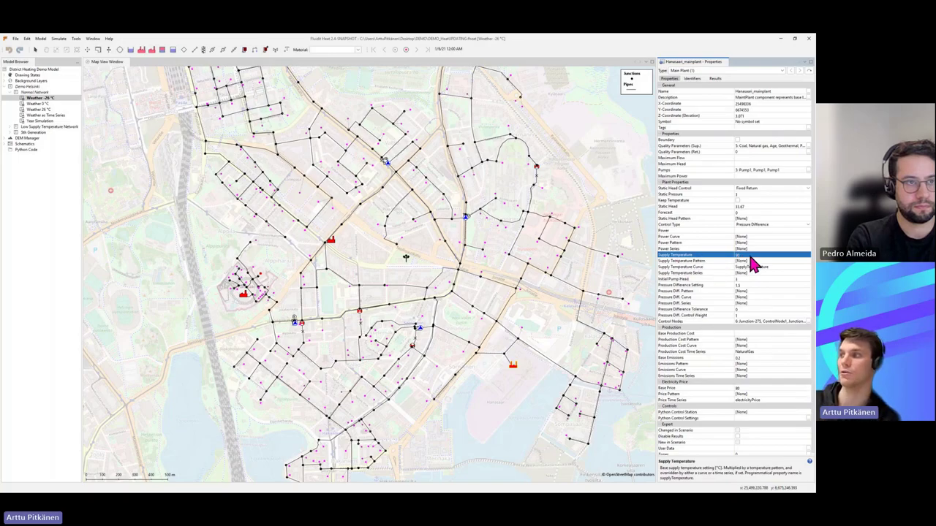
pyautogui.click(746, 255)
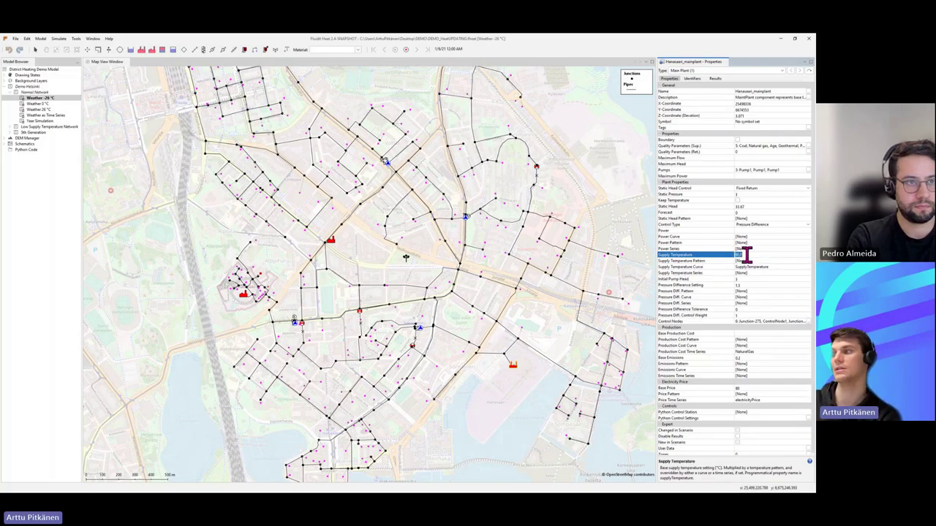
pyautogui.write('90')
pyautogui.click(700, 267)
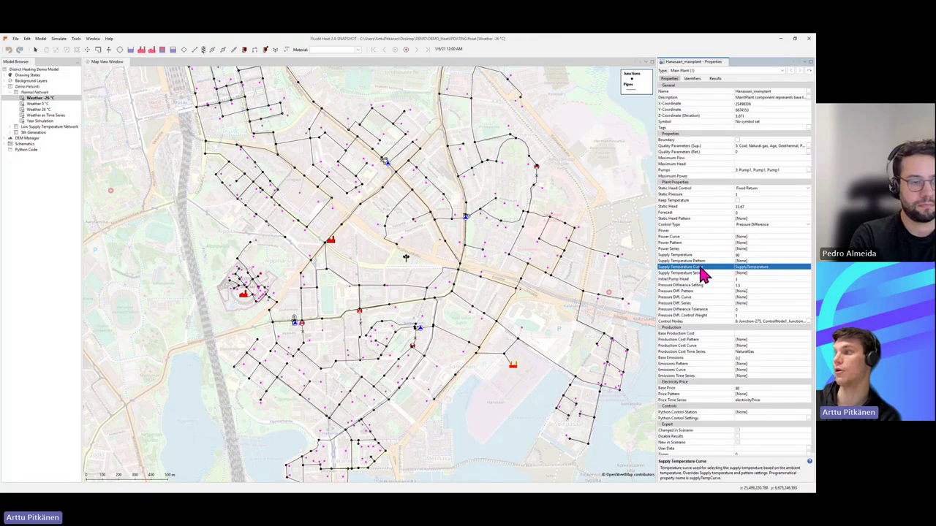
pyautogui.click(695, 254)
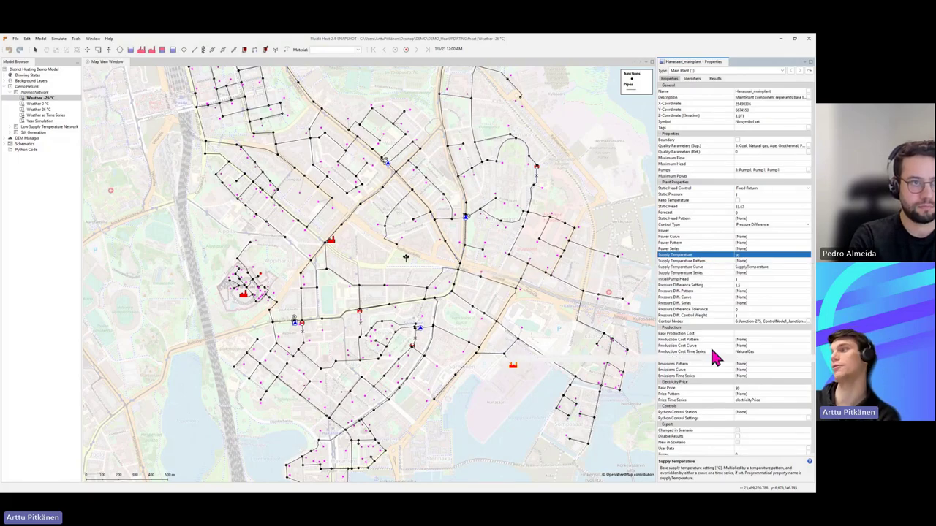
pyautogui.click(695, 262)
pyautogui.click(694, 267)
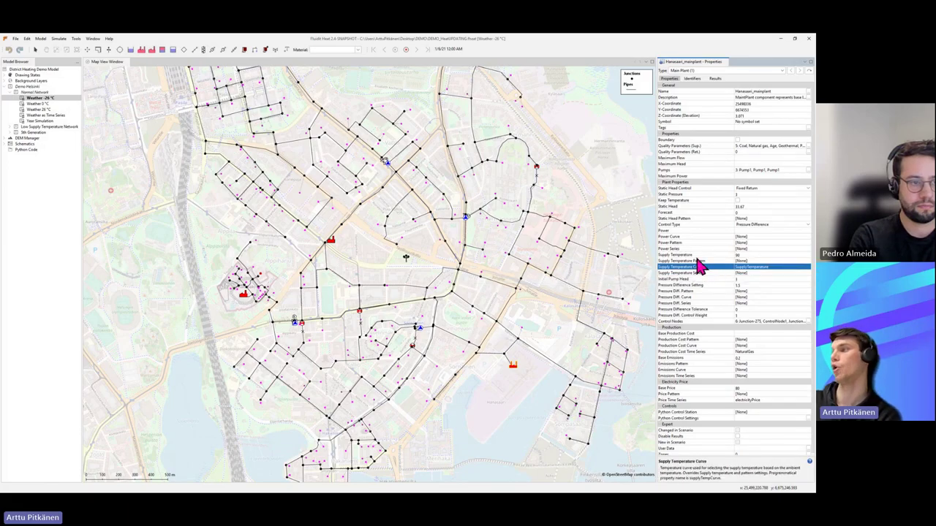
pyautogui.click(700, 255)
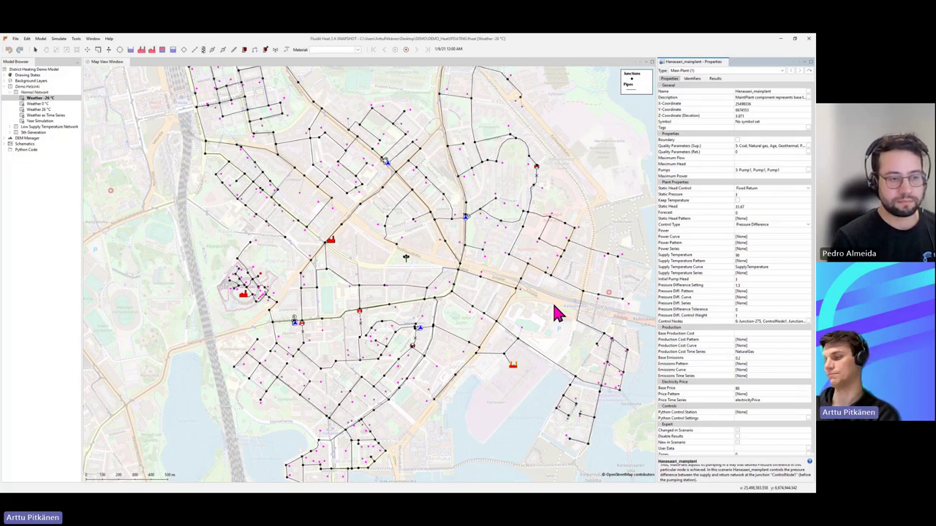
# - Try Constant Power as the plant's Control Type while checking the Power property, and restore it to Pressure Difference
pyautogui.press('capslock')
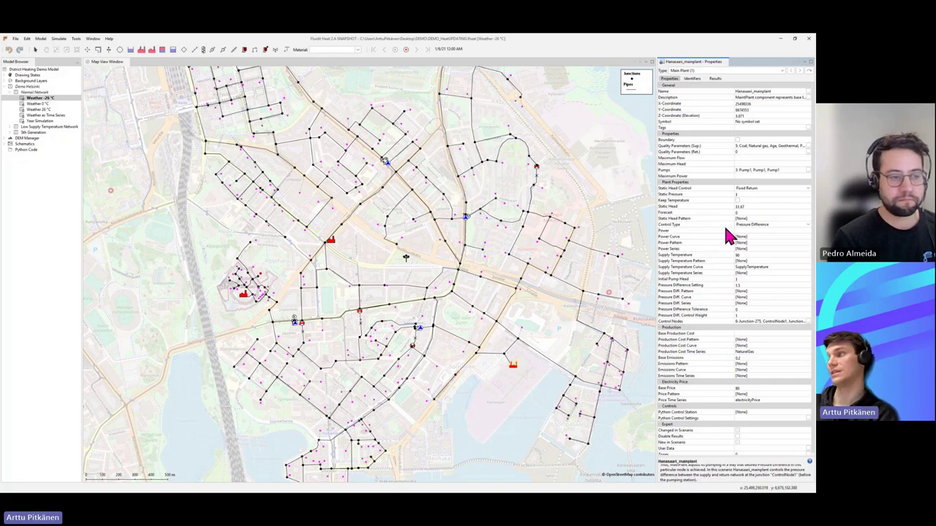
pyautogui.click(684, 231)
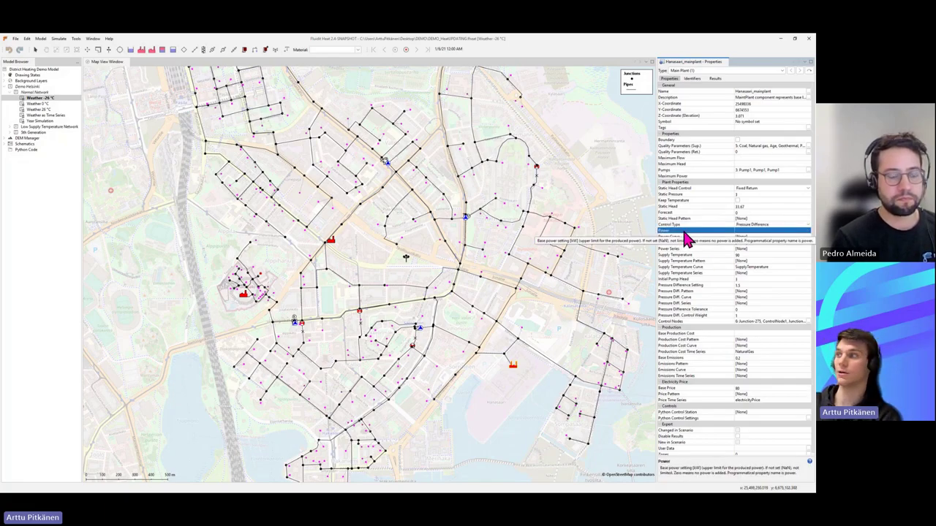
pyautogui.click(757, 225)
pyautogui.click(746, 233)
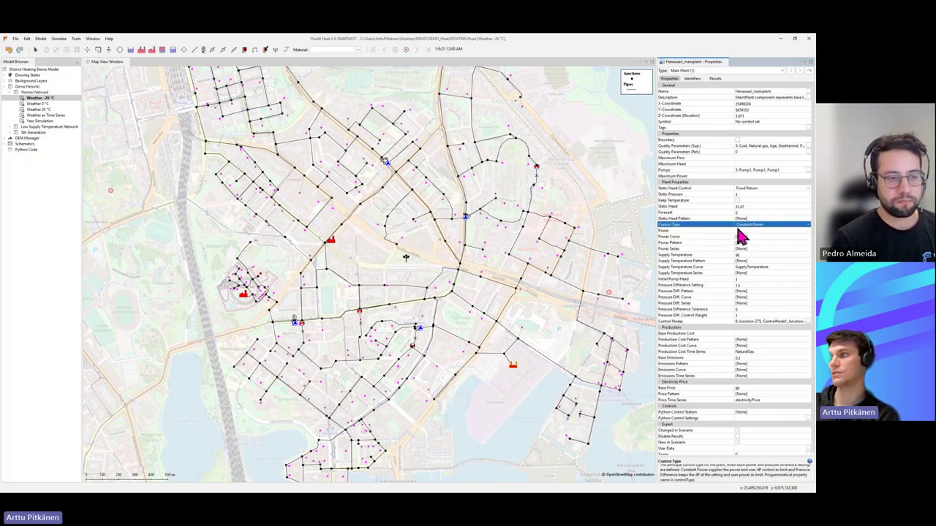
pyautogui.click(738, 231)
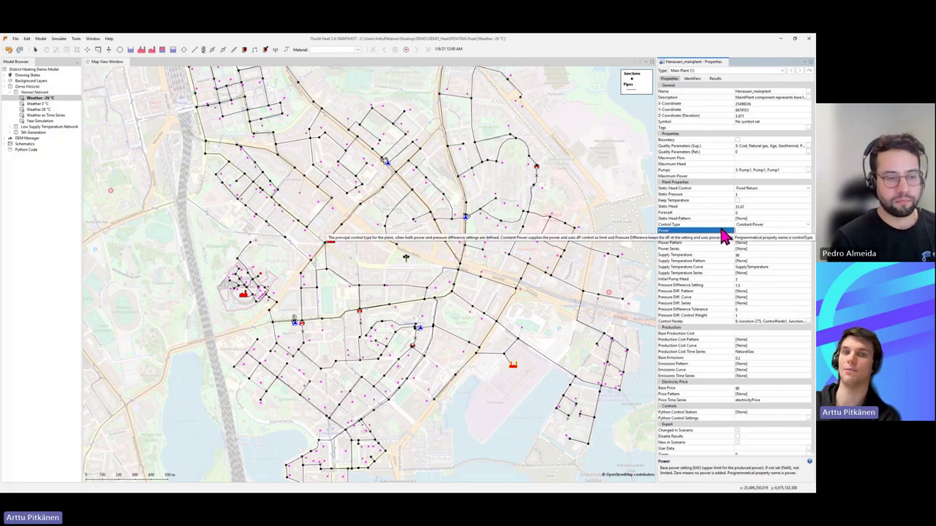
pyautogui.click(763, 224)
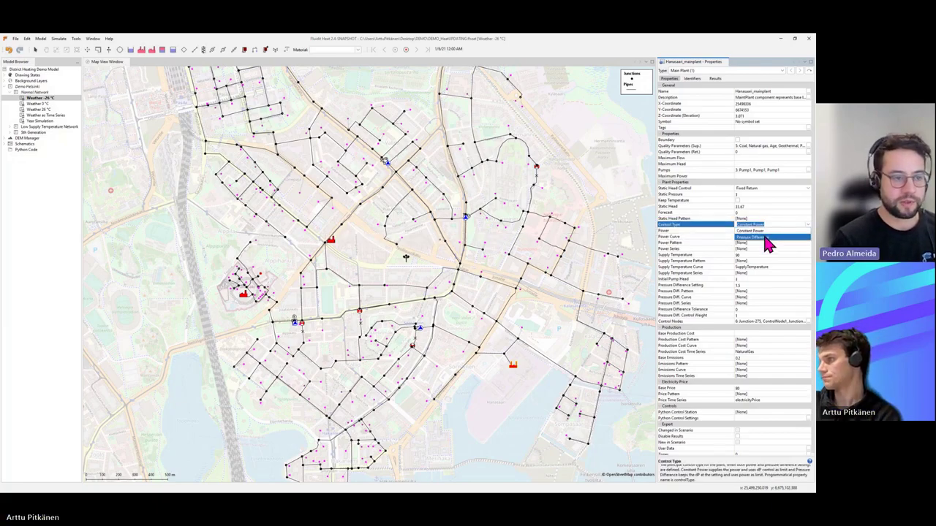
pyautogui.click(753, 237)
# - Review the main plant's power and static head properties along with its Pressure Diff. Pattern description
pyautogui.click(704, 243)
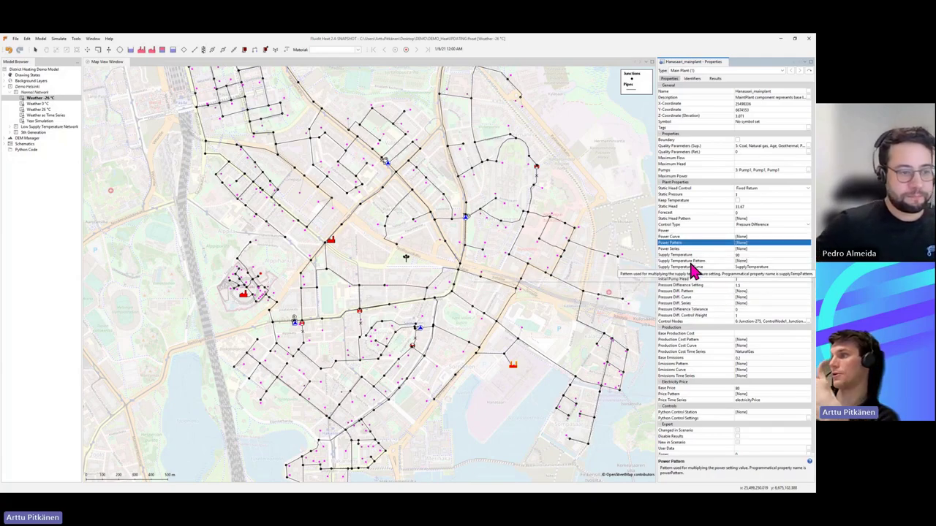
pyautogui.click(666, 189)
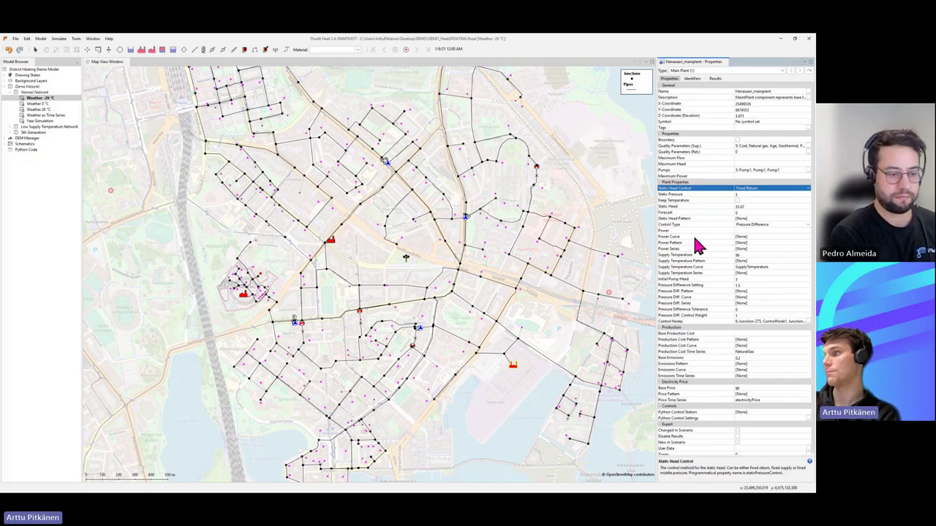
pyautogui.click(673, 231)
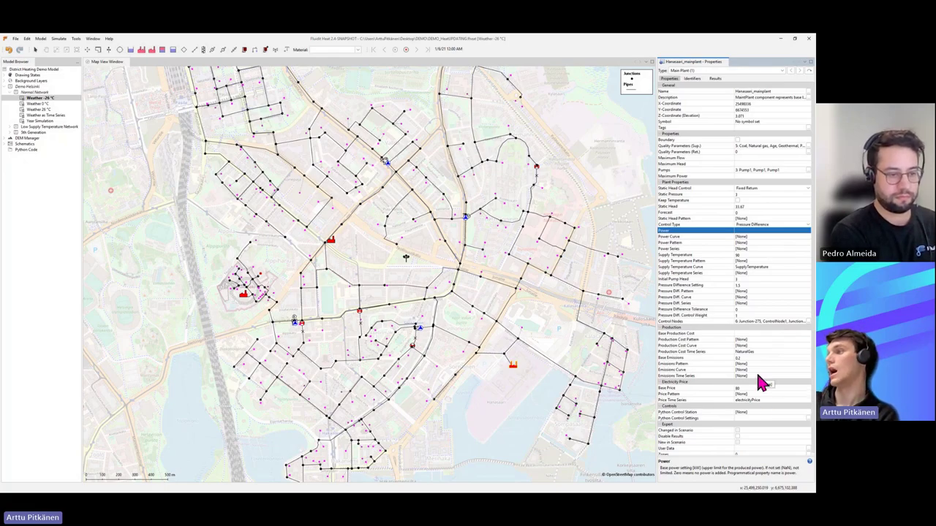
pyautogui.click(684, 291)
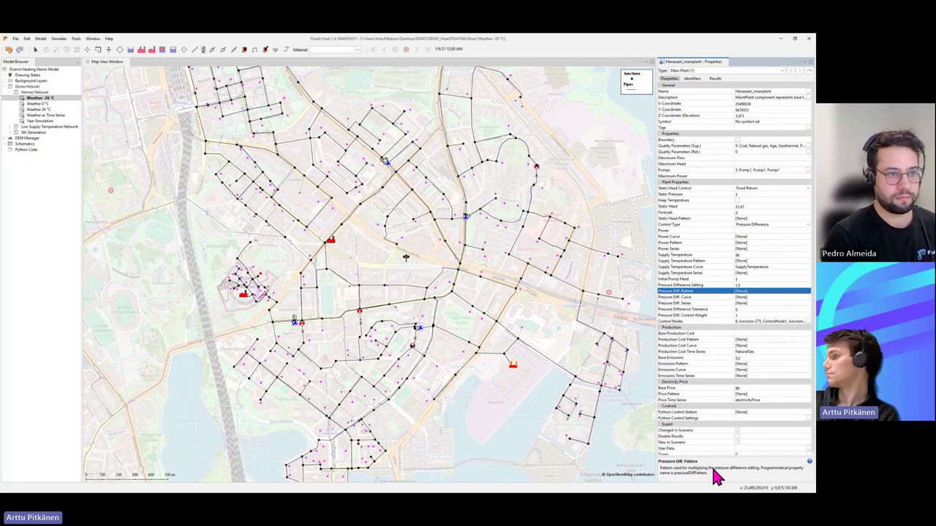
pyautogui.click(628, 311)
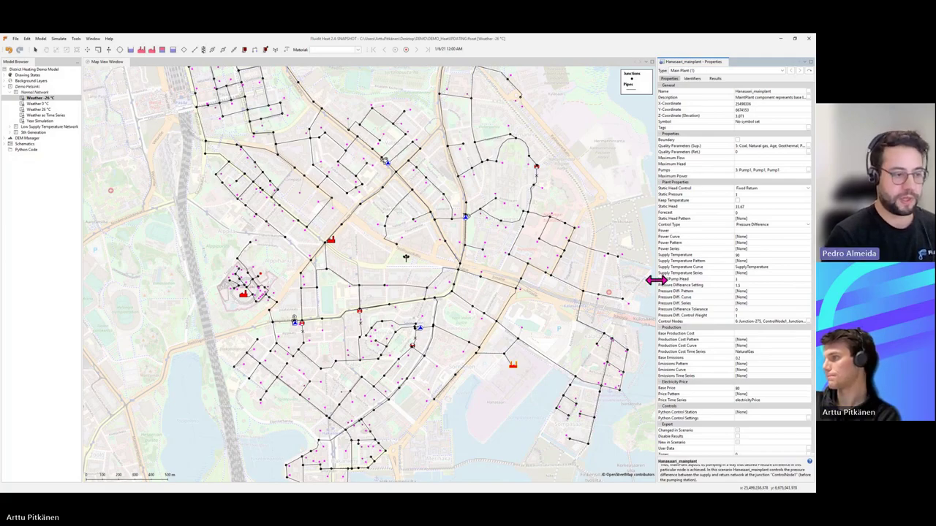
# - Alternate between the geothermal plant and the Hanasaari main plant on the map to compare their component types
pyautogui.moveTo(656, 280); pyautogui.dragTo(673, 272)
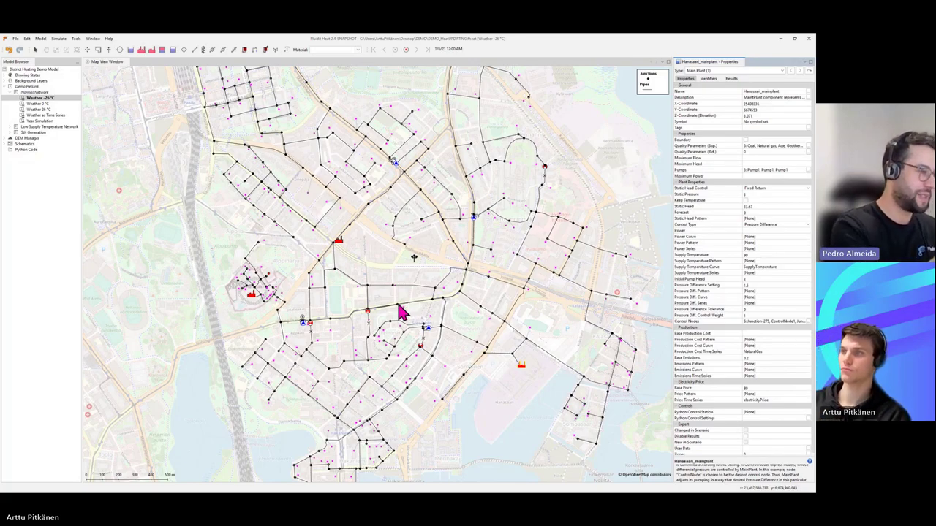
pyautogui.click(340, 244)
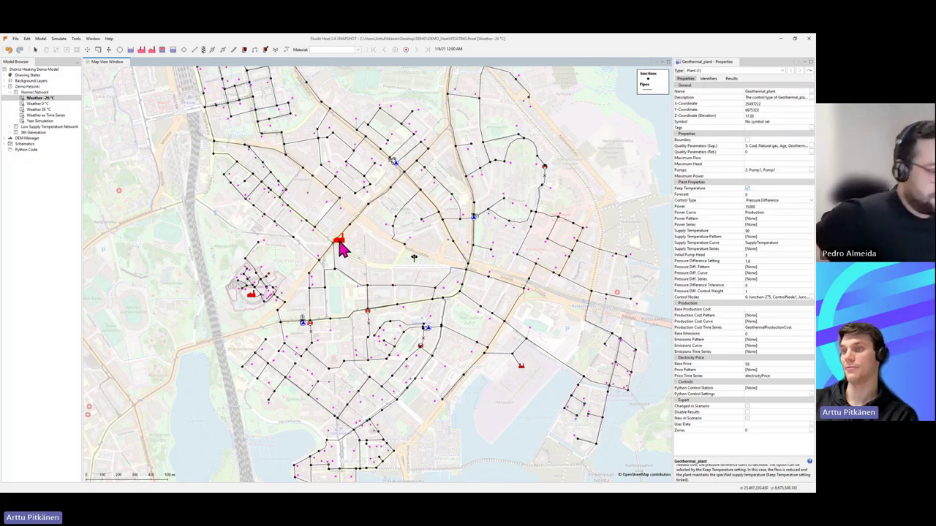
pyautogui.click(521, 369)
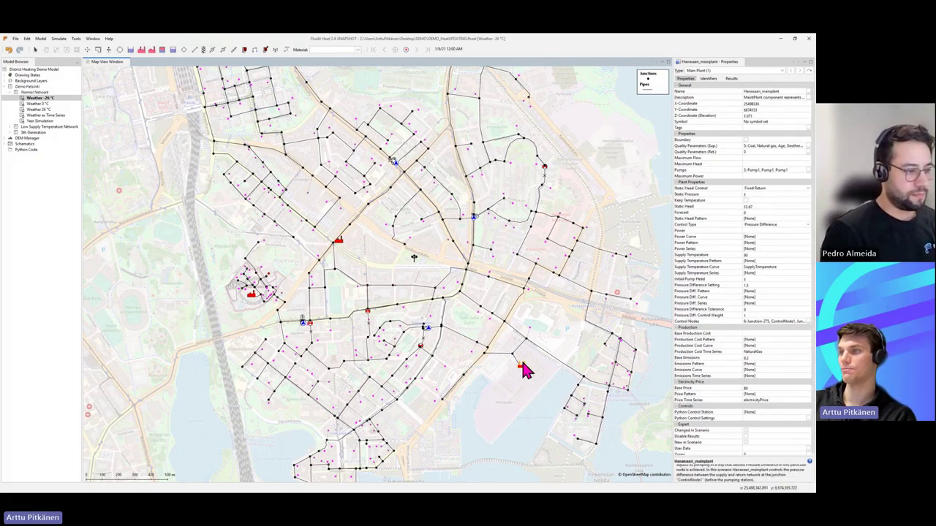
pyautogui.click(339, 244)
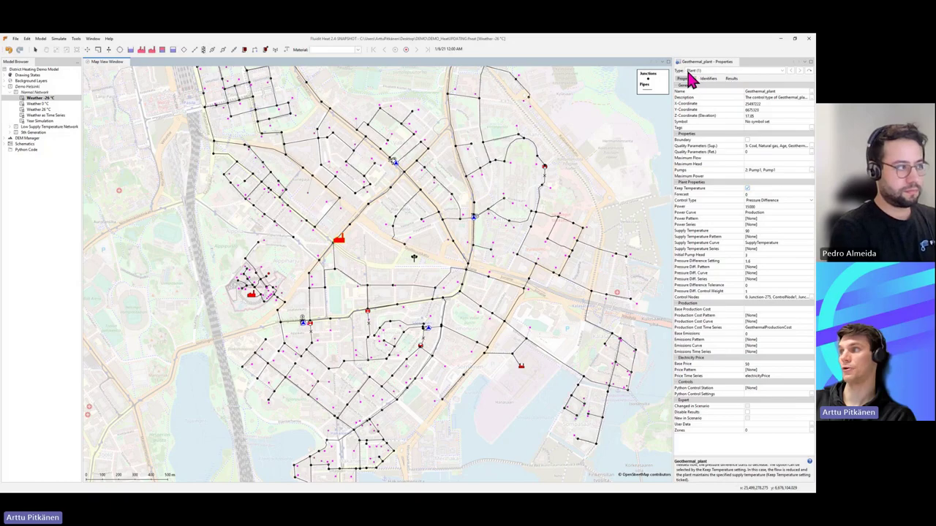
pyautogui.click(522, 369)
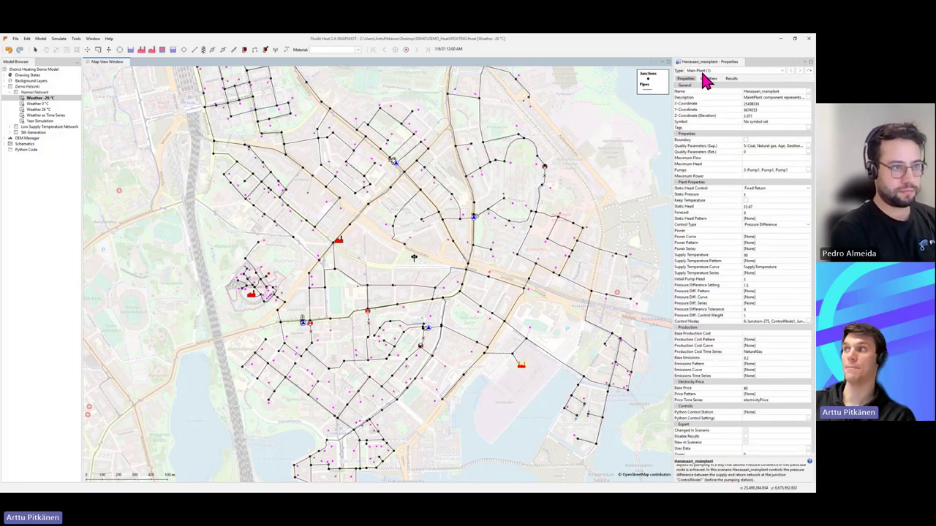
# - Compare the Hanasaari main plant's Static Head Control with the geothermal plant's properties, including its control nodes
pyautogui.click(341, 247)
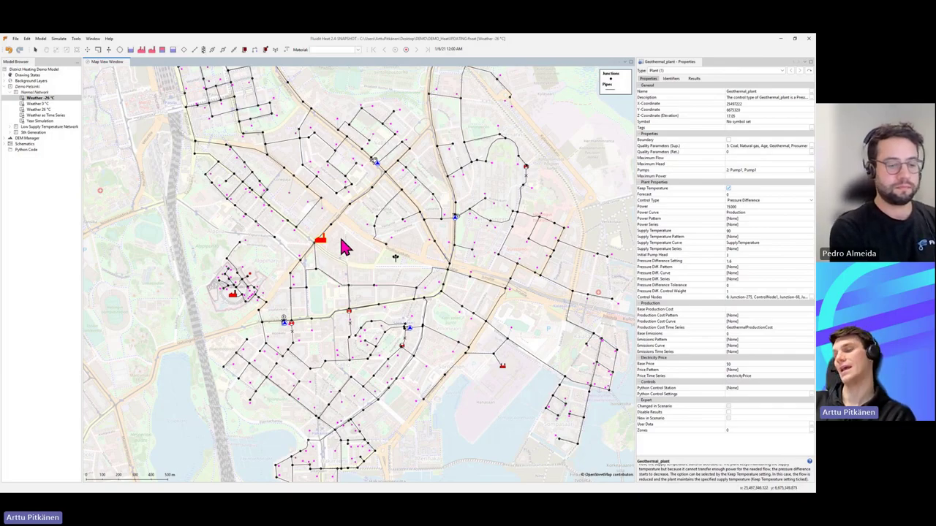
pyautogui.click(503, 369)
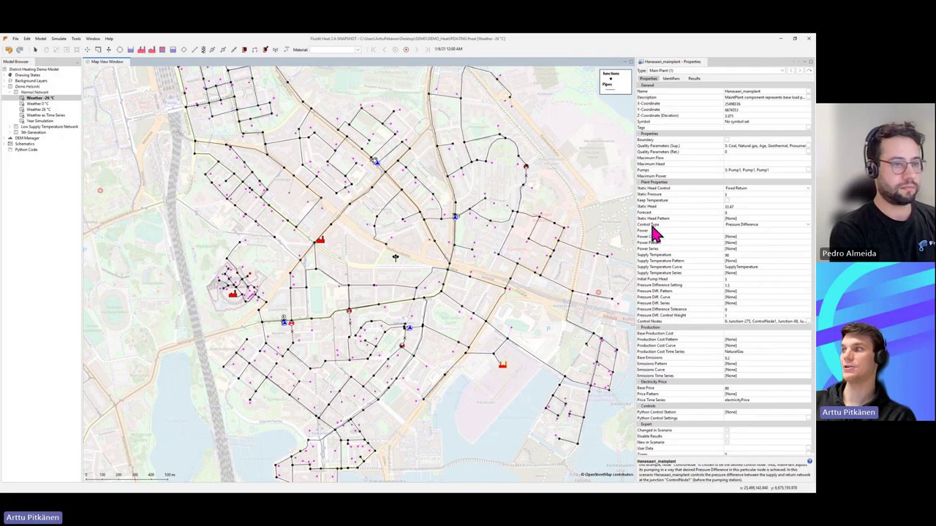
pyautogui.click(655, 189)
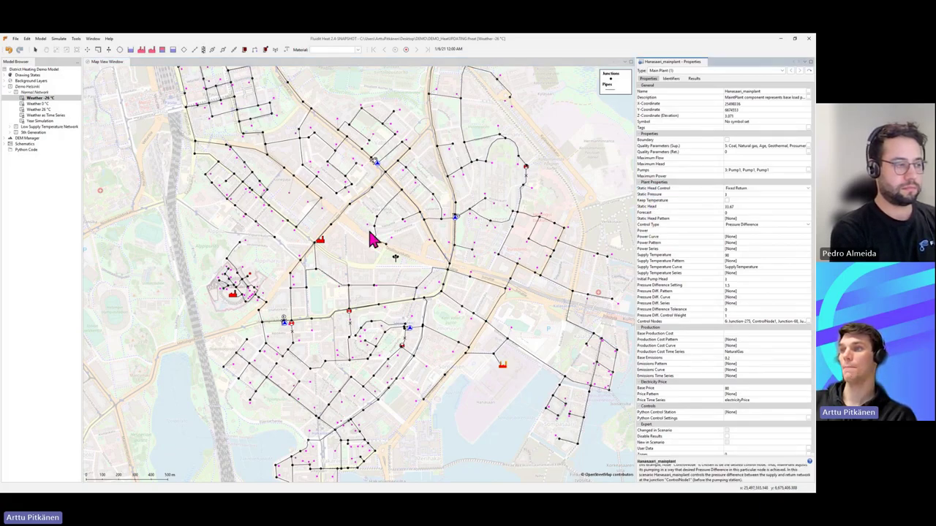
pyautogui.click(321, 243)
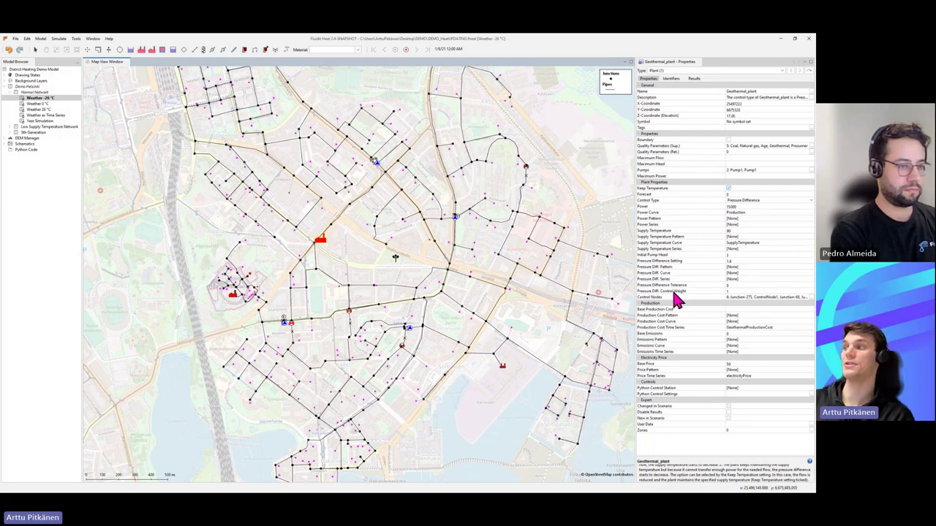
pyautogui.moveTo(664, 298)
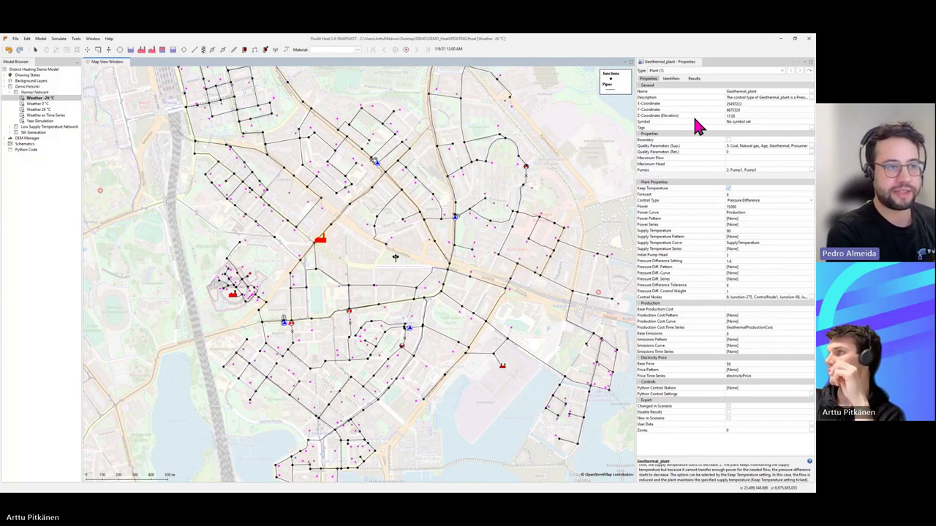
# - Open the geothermal plant's full Description in an enlarged window and read how its pressure difference, power limits and Keep Temperature setting work
pyautogui.click(713, 98)
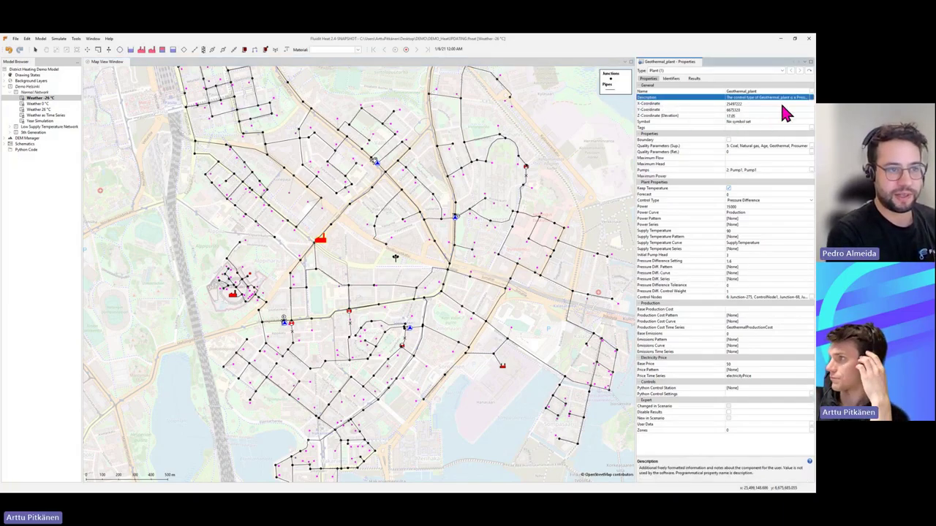
pyautogui.click(810, 100)
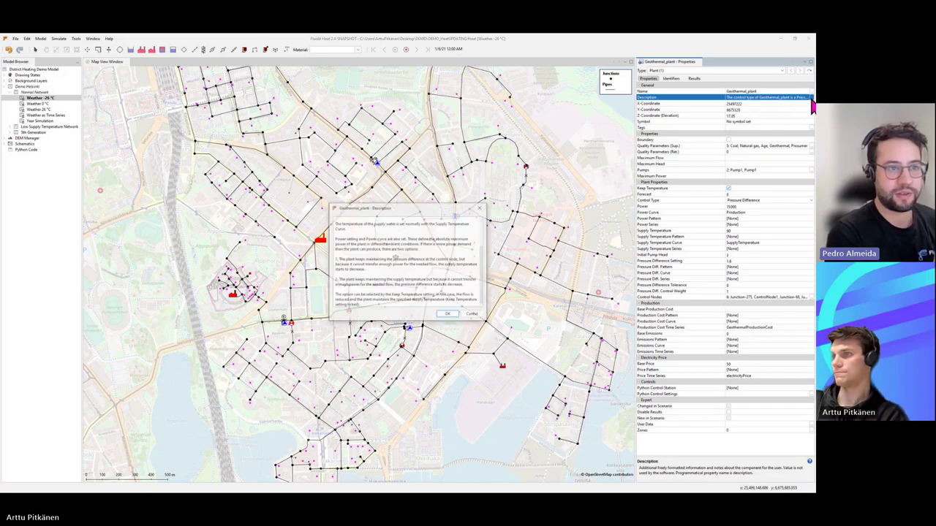
pyautogui.moveTo(456, 322); pyautogui.dragTo(452, 367)
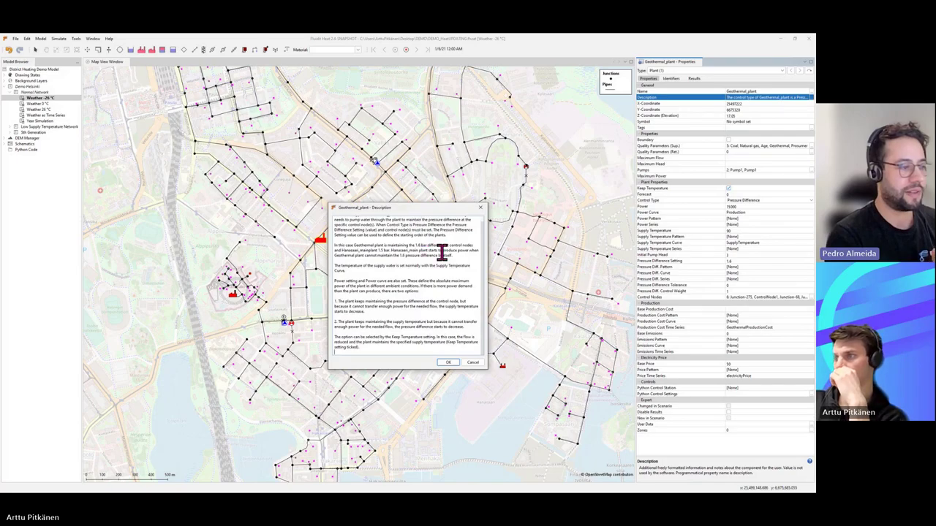
pyautogui.scroll(1, 447, 255)
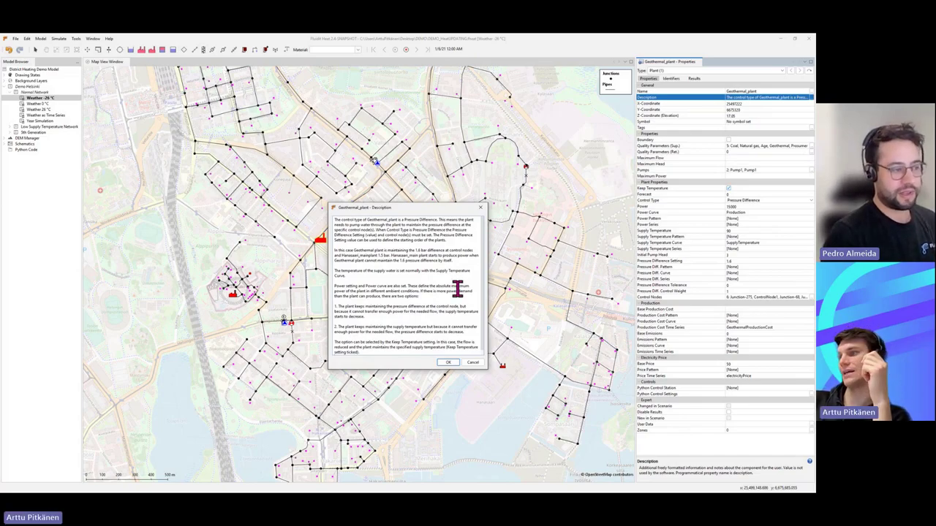
pyautogui.scroll(-1, 457, 290)
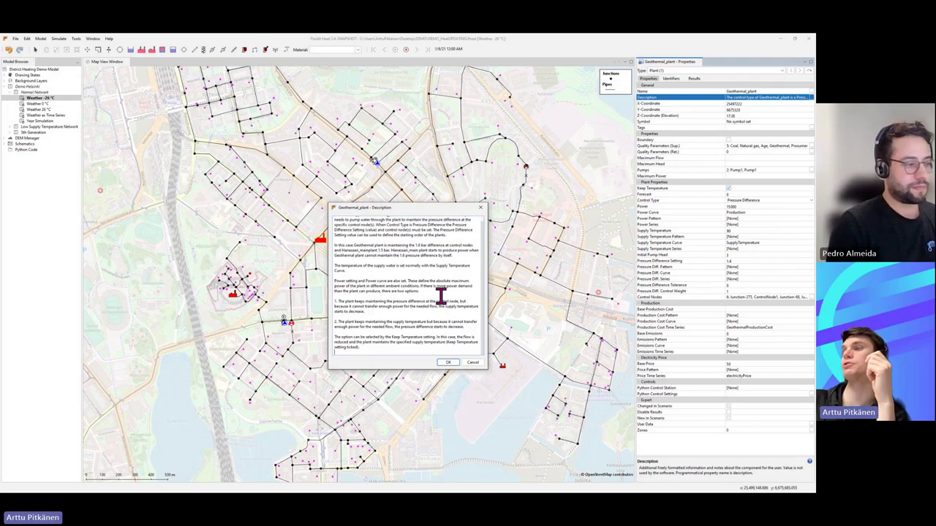
pyautogui.scroll(1, 439, 291)
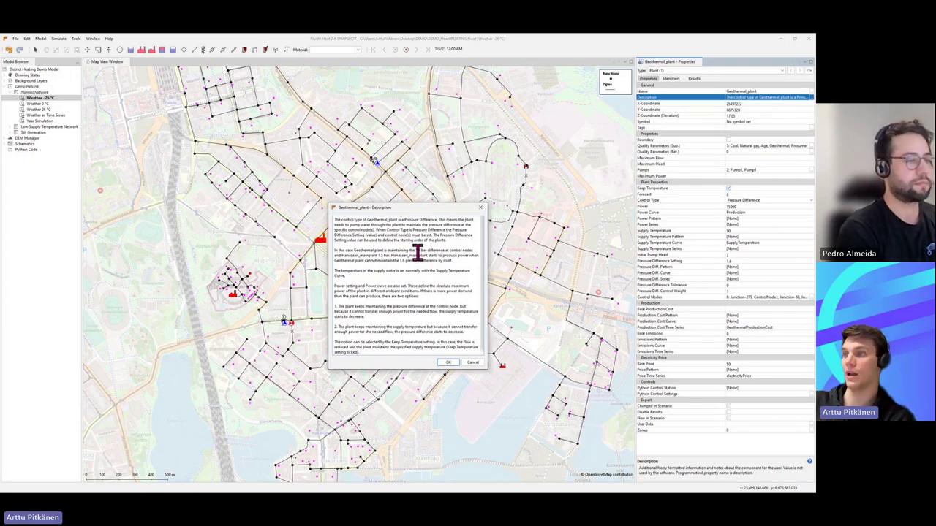
pyautogui.scroll(-1, 435, 266)
pyautogui.scroll(1, 439, 277)
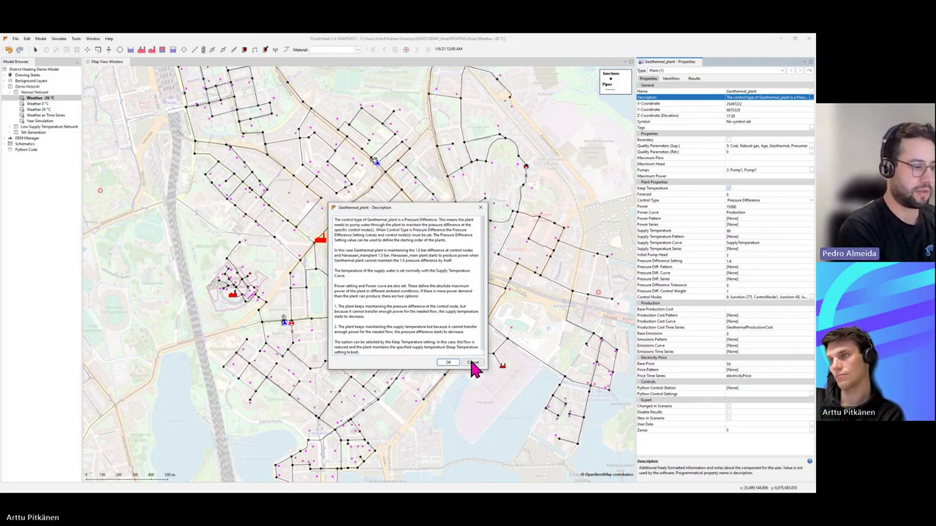
# - Close the geothermal plant's description without changes and inspect the pumping station junctions in the network, including Junction-554
pyautogui.click(472, 364)
pyautogui.click(461, 396)
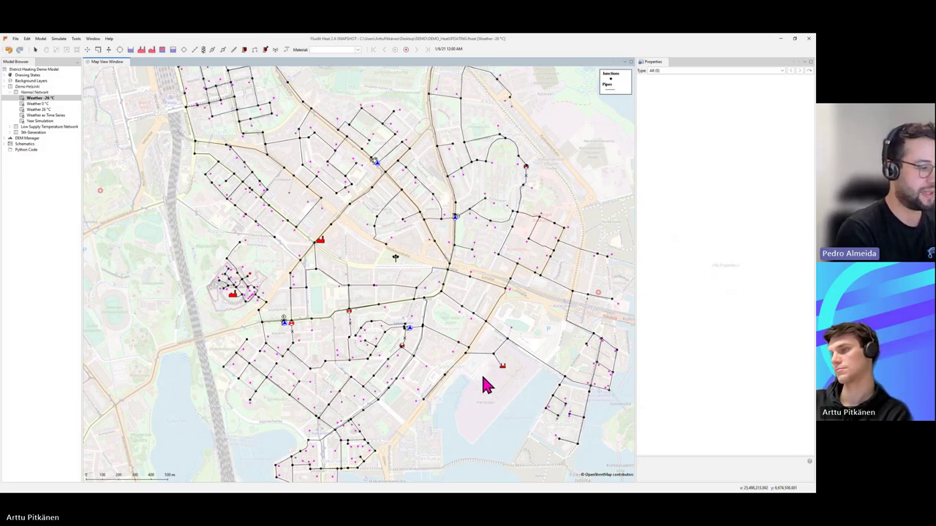
pyautogui.click(286, 325)
pyautogui.click(409, 329)
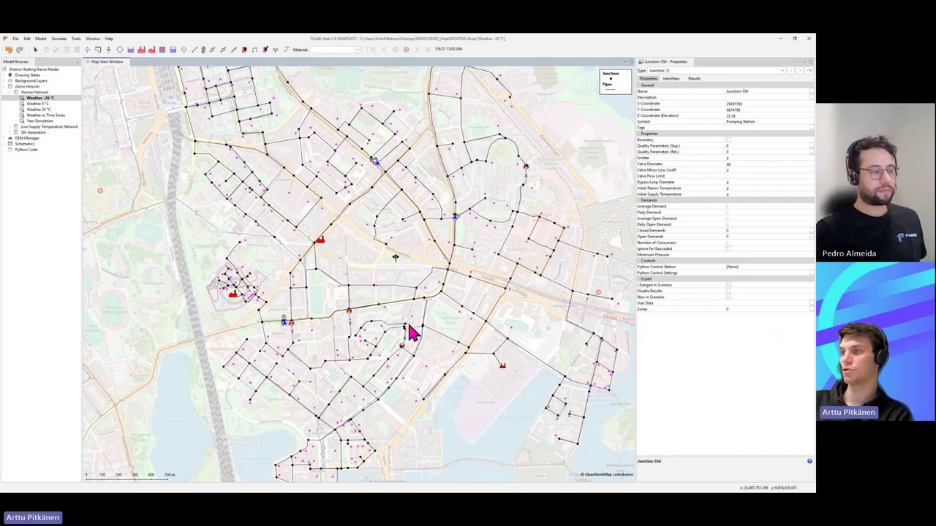
pyautogui.scroll(4, 411, 332)
pyautogui.click(409, 349)
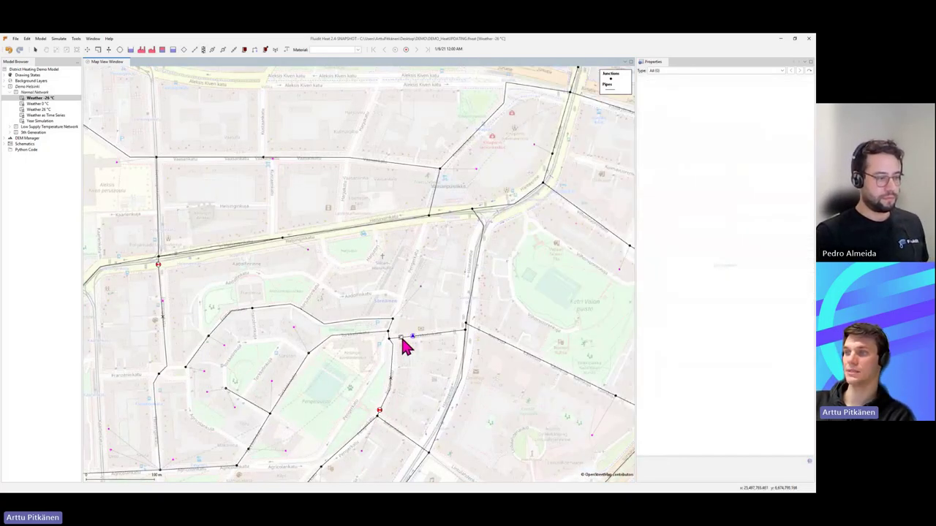
pyautogui.click(406, 347)
pyautogui.click(418, 368)
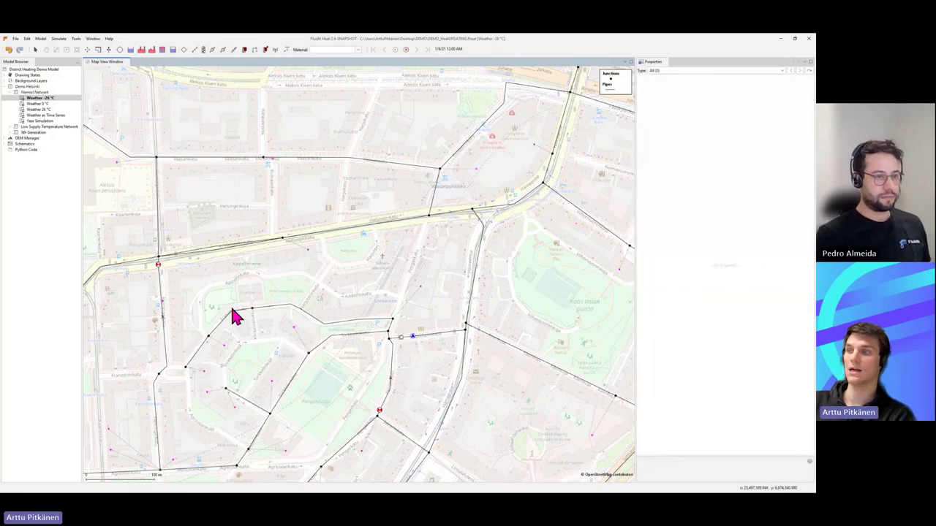
# - Locate the BoosterPump junction along Helsinginkatu and review its properties, including the Symbol setting
pyautogui.moveTo(234, 317); pyautogui.dragTo(471, 355)
pyautogui.scroll(-1, 472, 354)
pyautogui.scroll(4, 272, 322)
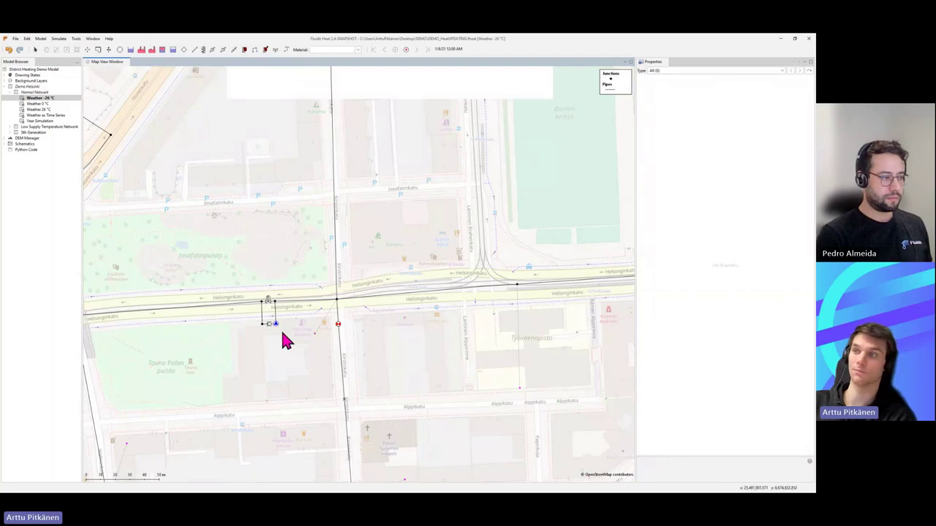
pyautogui.moveTo(279, 331); pyautogui.dragTo(346, 335)
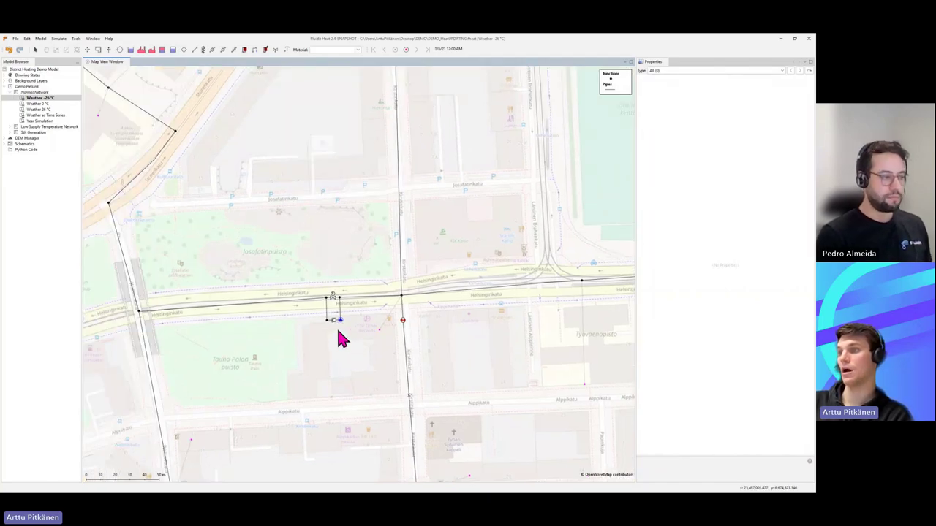
pyautogui.click(340, 322)
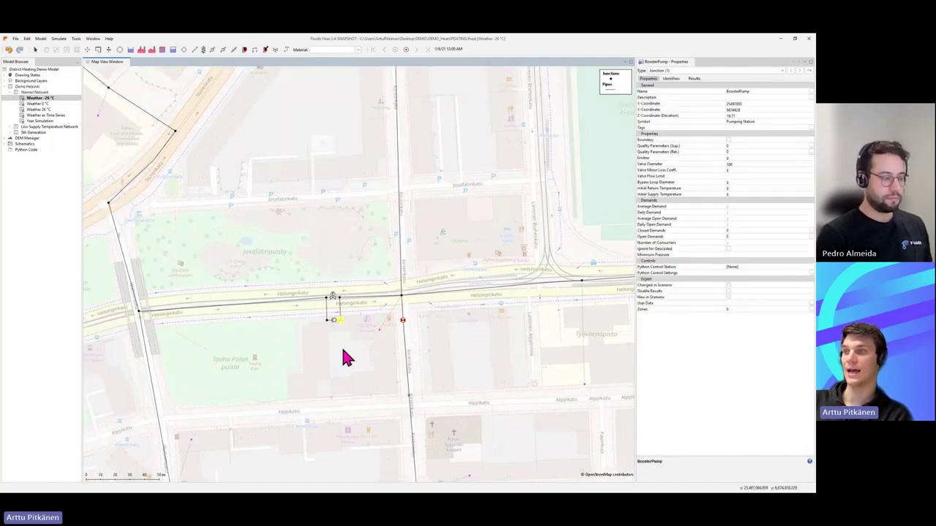
pyautogui.click(344, 328)
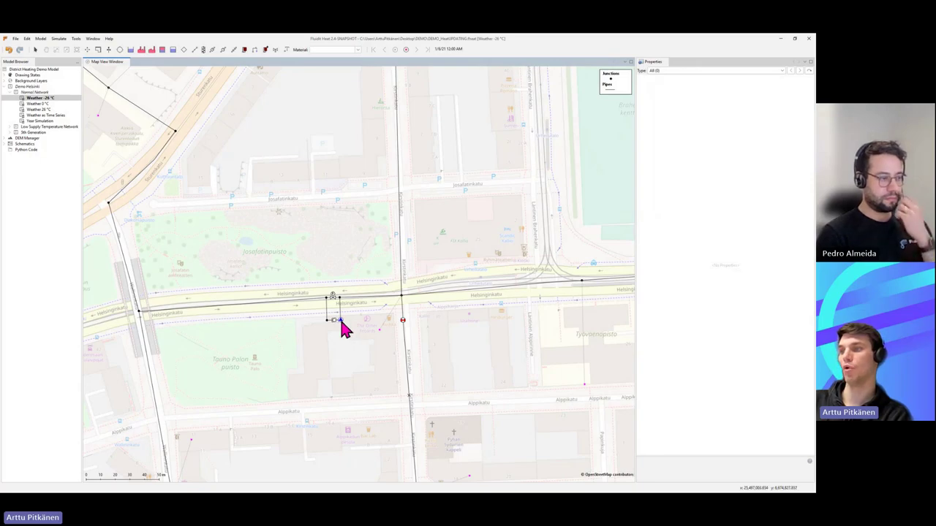
pyautogui.click(345, 328)
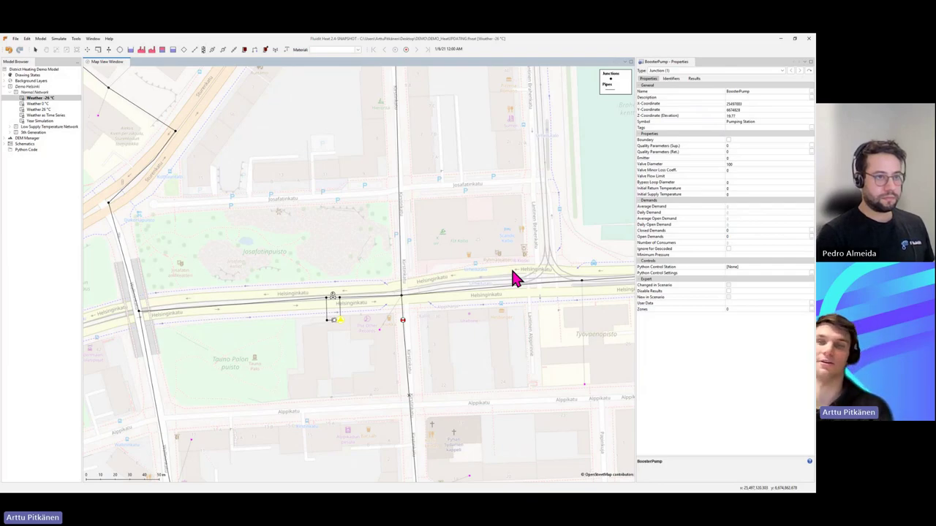
pyautogui.click(654, 123)
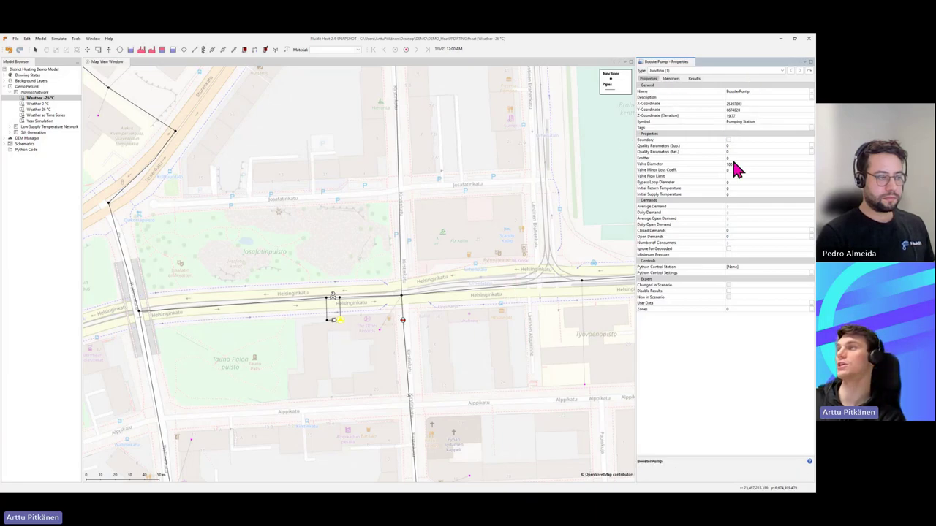
pyautogui.click(674, 123)
pyautogui.click(743, 122)
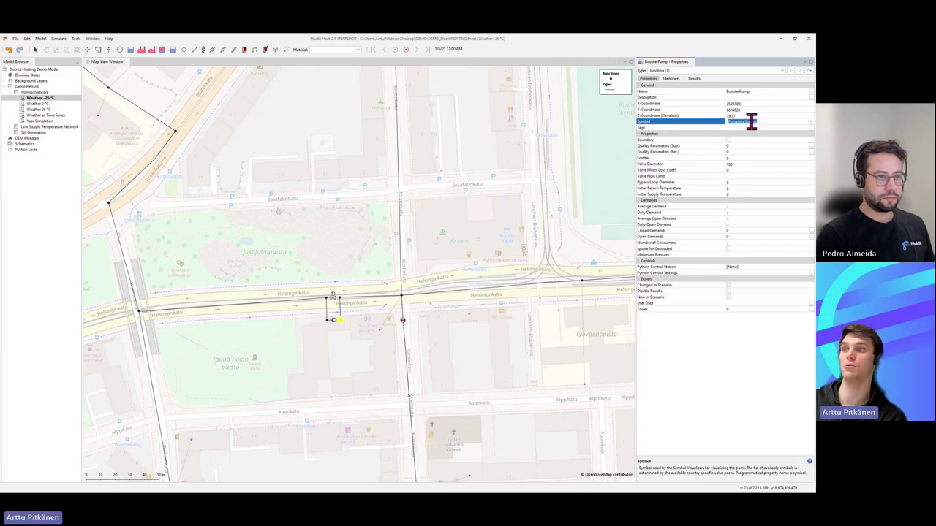
# - Set the symbol of Junction-131, at the crossing just east of the booster pump, to Tank
pyautogui.click(402, 297)
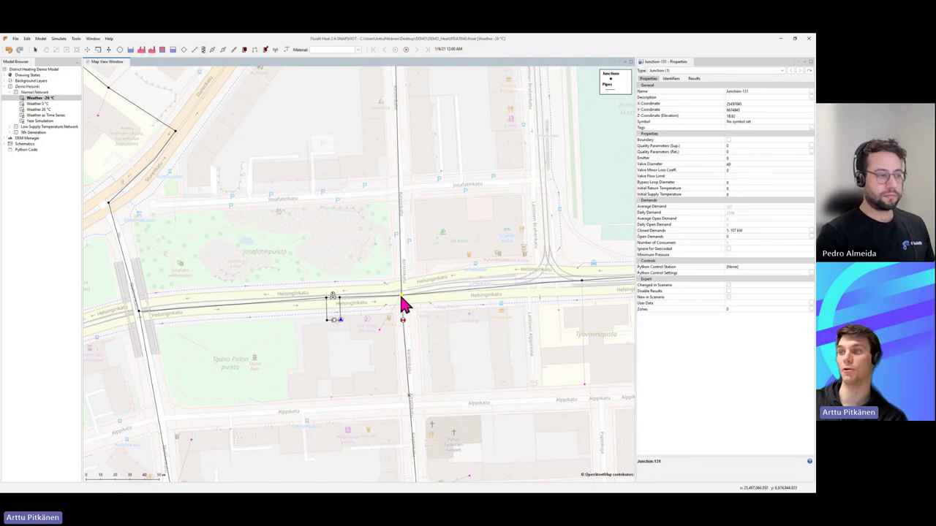
pyautogui.click(741, 121)
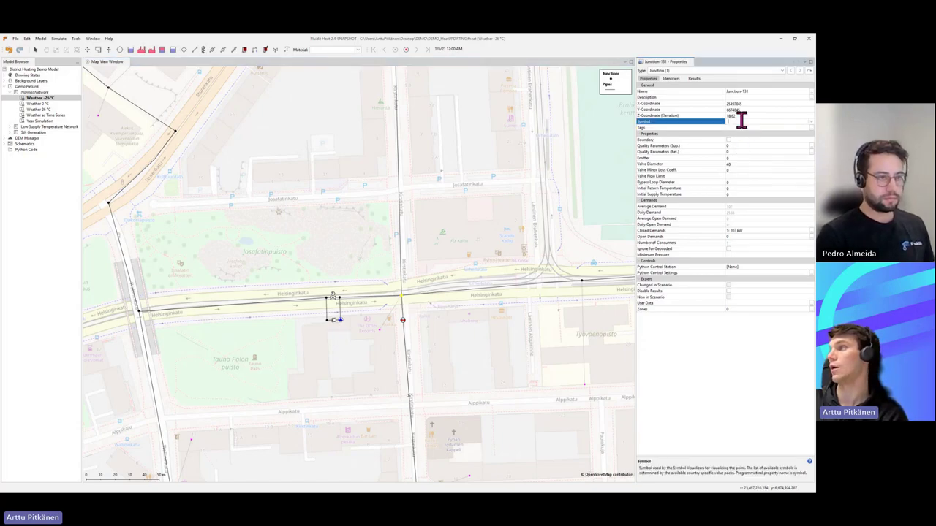
pyautogui.click(810, 121)
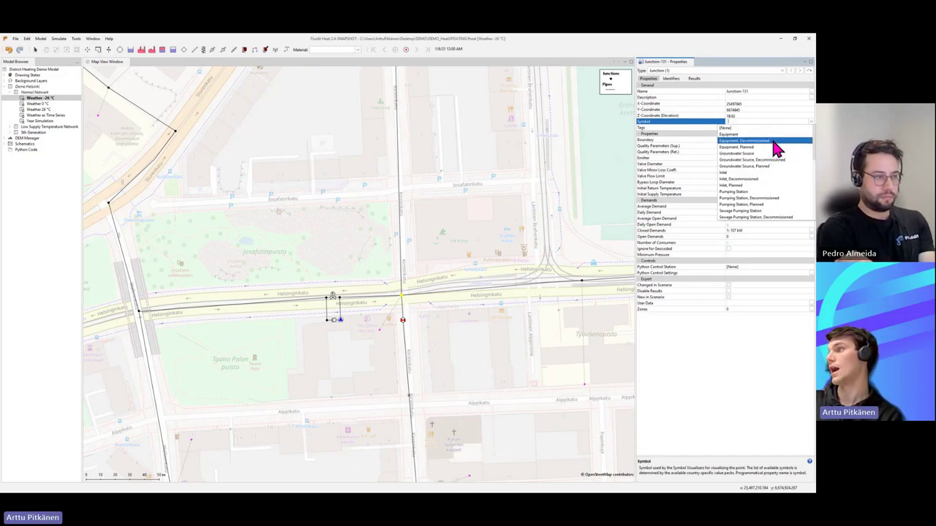
pyautogui.scroll(-1, 776, 173)
pyautogui.scroll(-5, 776, 173)
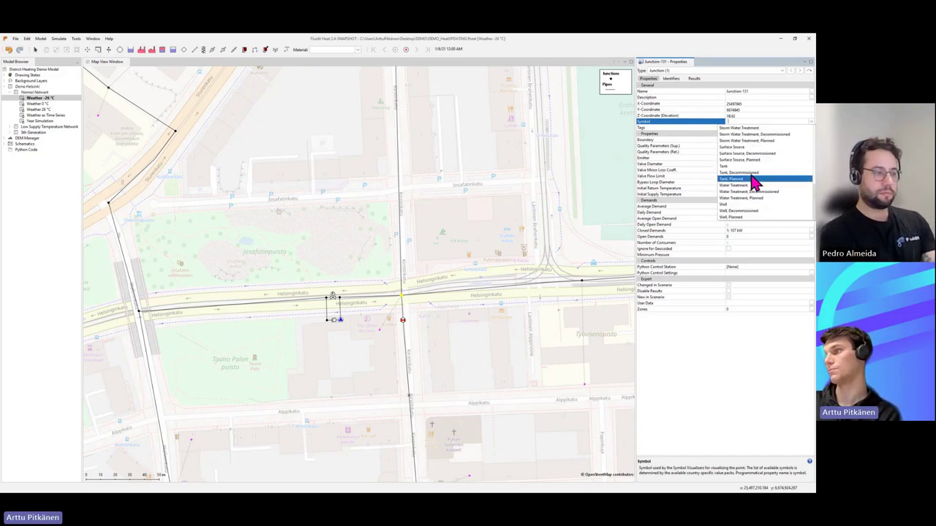
pyautogui.click(744, 167)
pyautogui.click(650, 128)
pyautogui.press('Escape')
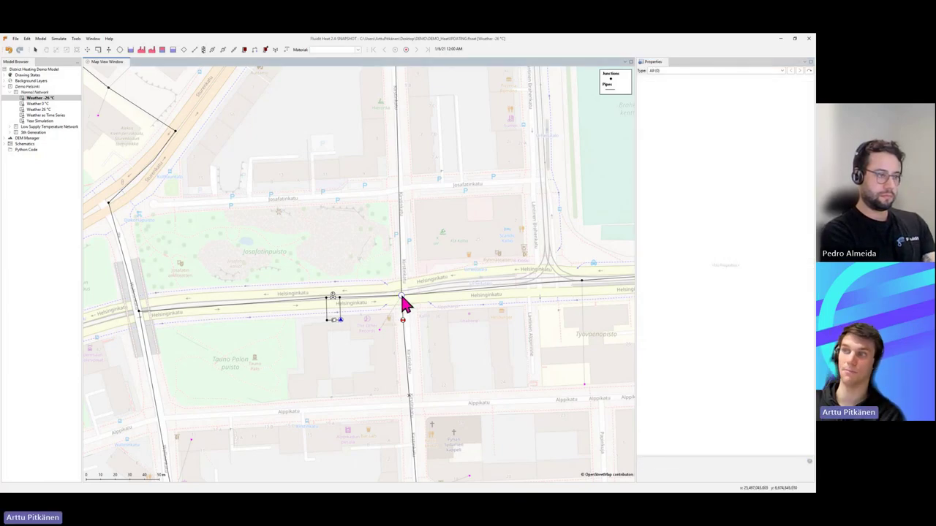
# - Reset the Symbol property of Junction-131 to [None] and clear the selection
pyautogui.click(402, 299)
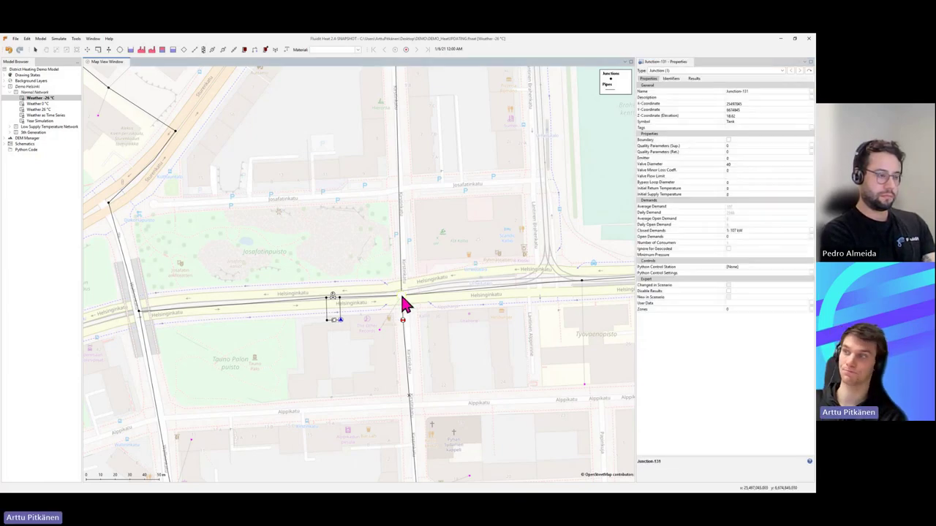
pyautogui.click(783, 122)
pyautogui.click(810, 122)
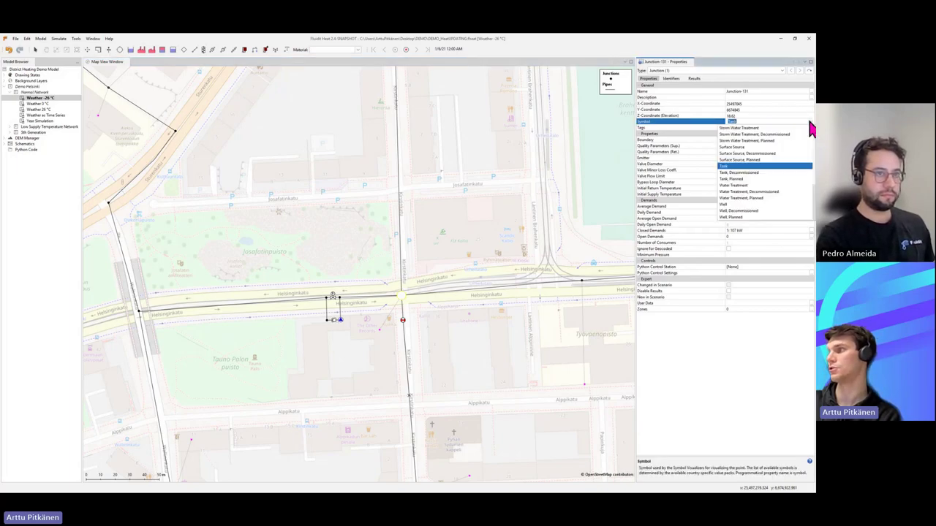
pyautogui.click(722, 128)
pyautogui.click(679, 128)
pyautogui.click(424, 244)
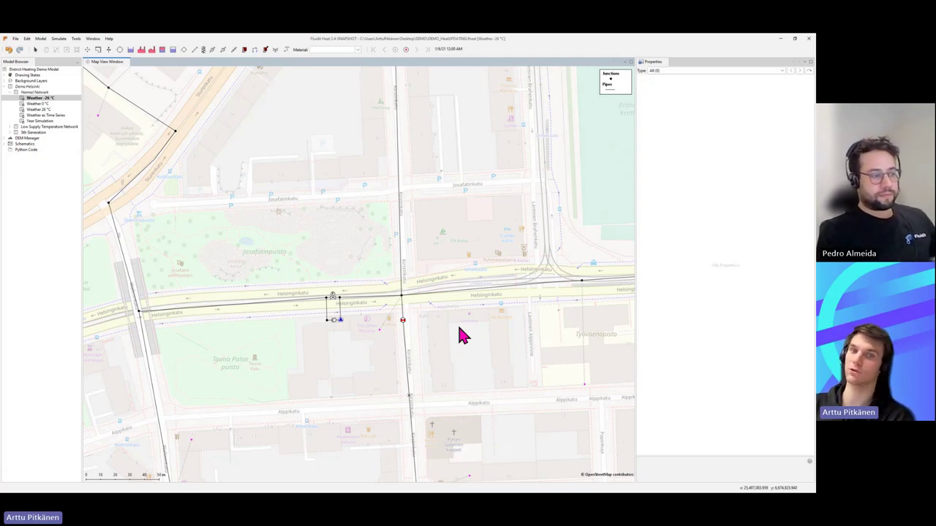
# - View the Helsinginkatu location beside the booster pump in Google Street View, look around the street, and return to the network map
pyautogui.rightClick(359, 294)
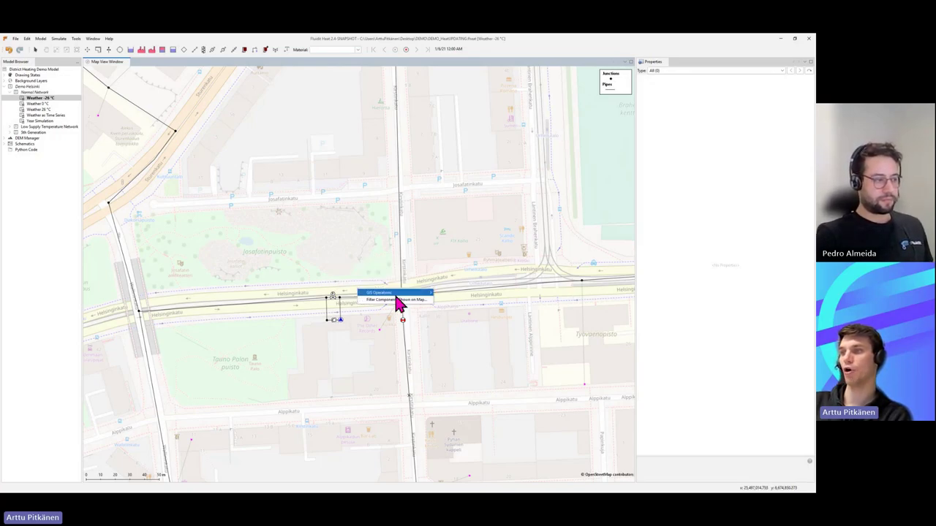
pyautogui.moveTo(395, 295)
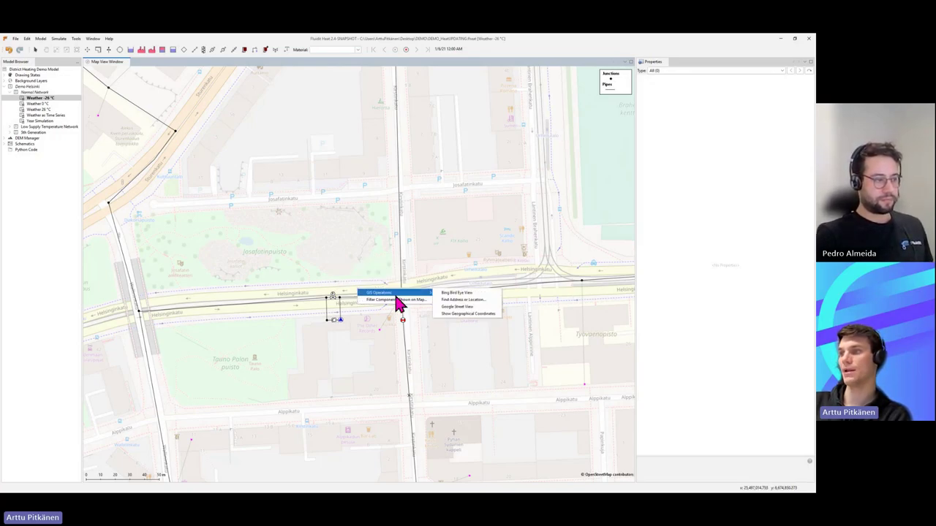
pyautogui.click(468, 307)
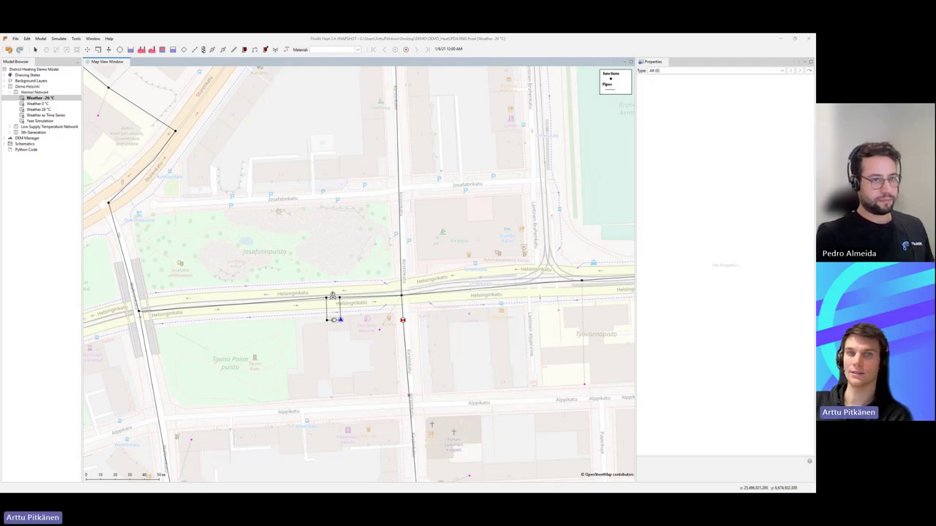
pyautogui.moveTo(365, 355); pyautogui.dragTo(385, 137)
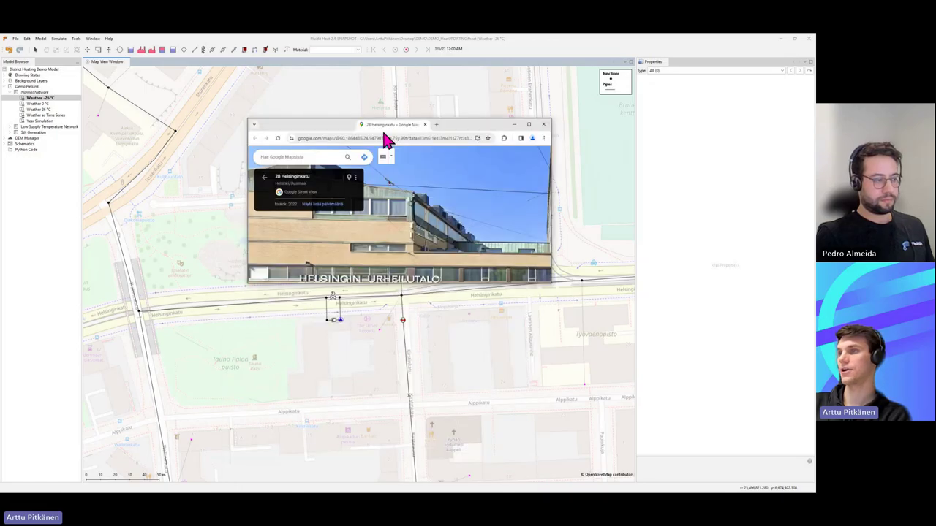
pyautogui.click(528, 124)
pyautogui.moveTo(522, 181); pyautogui.dragTo(322, 201)
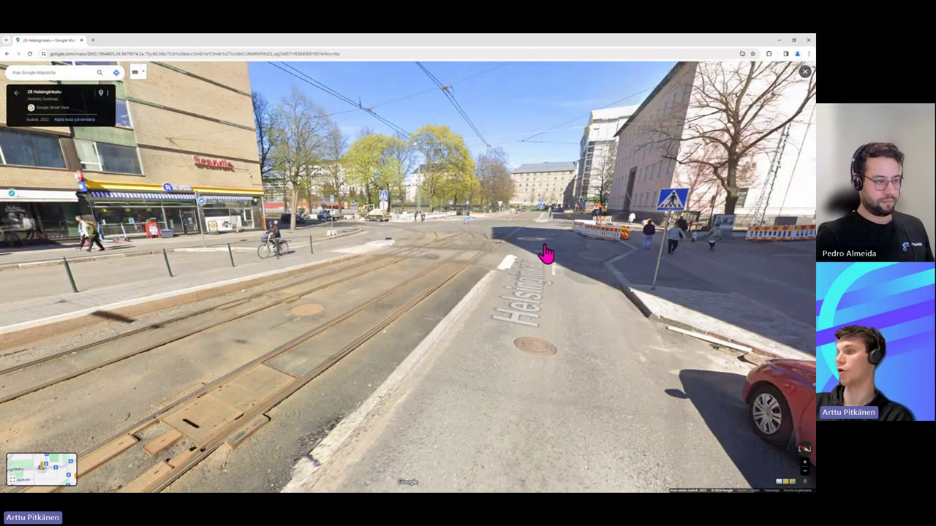
pyautogui.moveTo(547, 255); pyautogui.dragTo(356, 249)
pyautogui.click(780, 39)
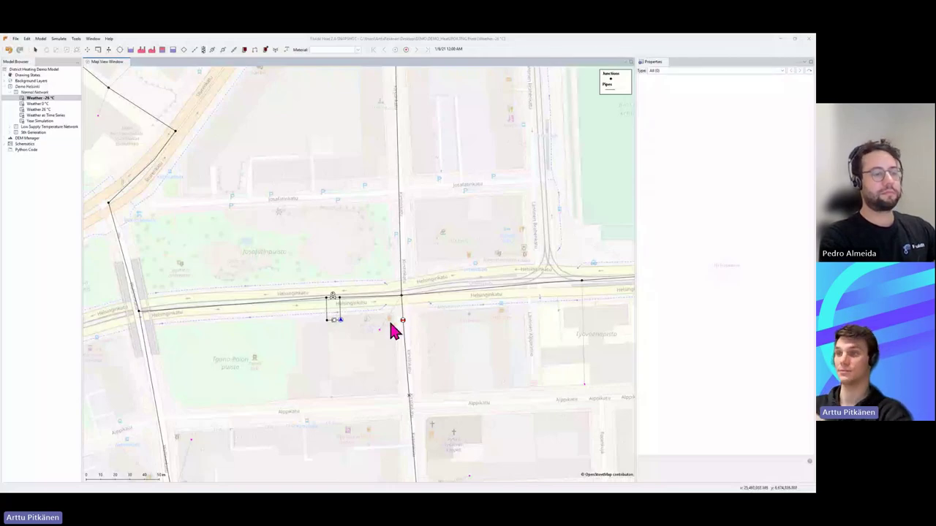
# - Inspect the closed gate valve GateValve-15 south of the Helsinginkatu crossing and review the options of its Close Type property
pyautogui.scroll(-2, 391, 325)
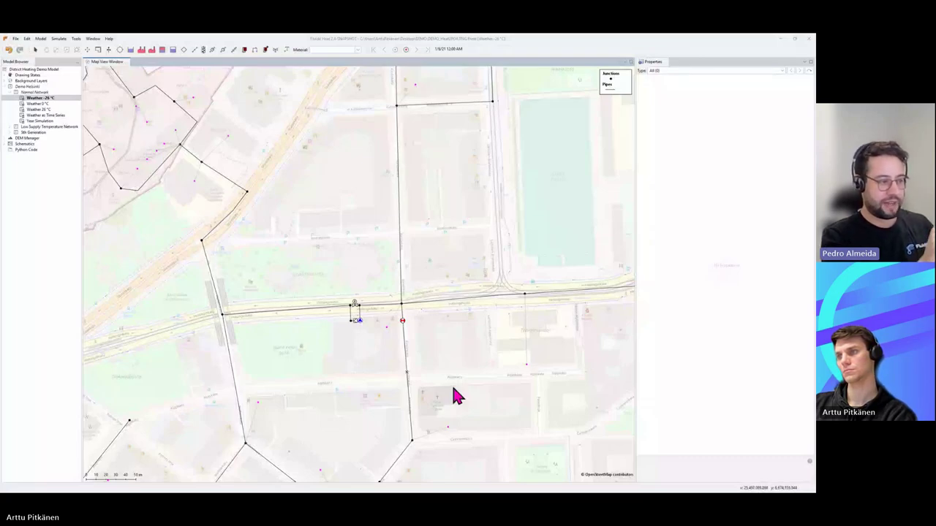
pyautogui.click(403, 320)
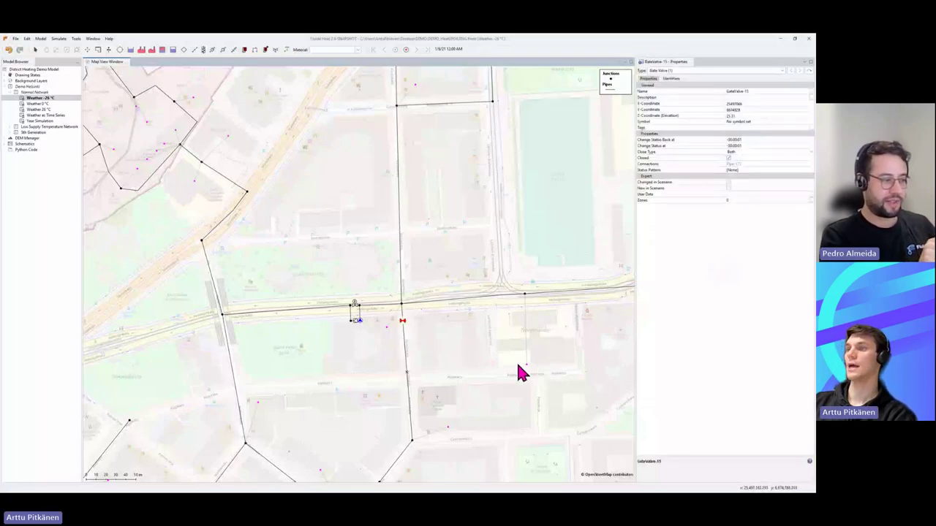
pyautogui.click(470, 344)
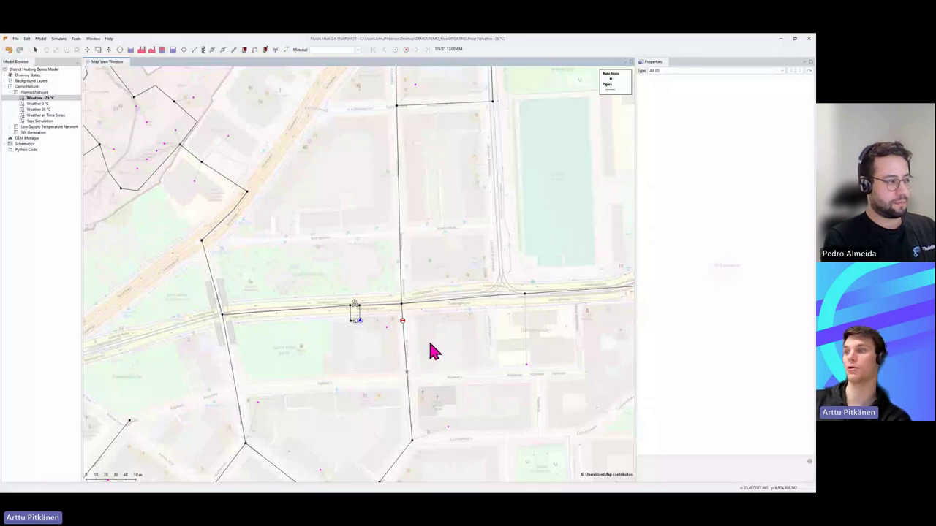
pyautogui.click(404, 322)
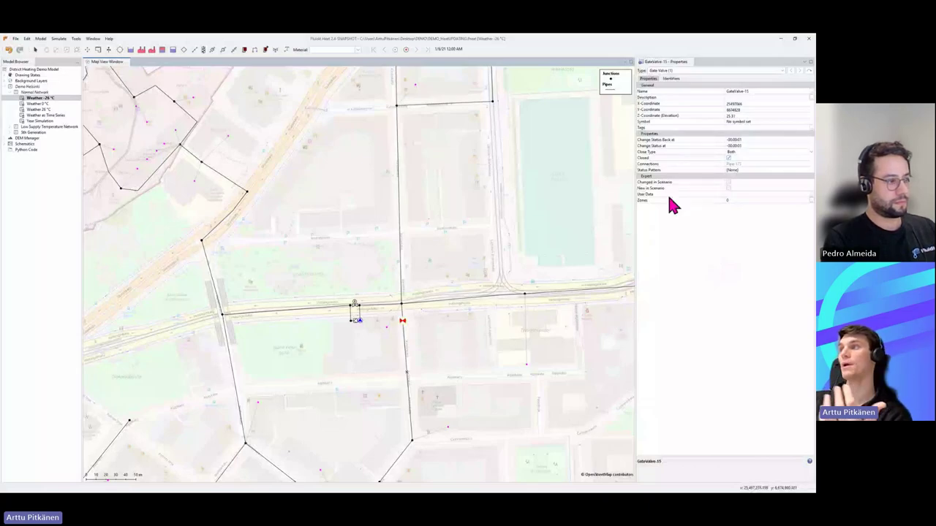
pyautogui.click(652, 152)
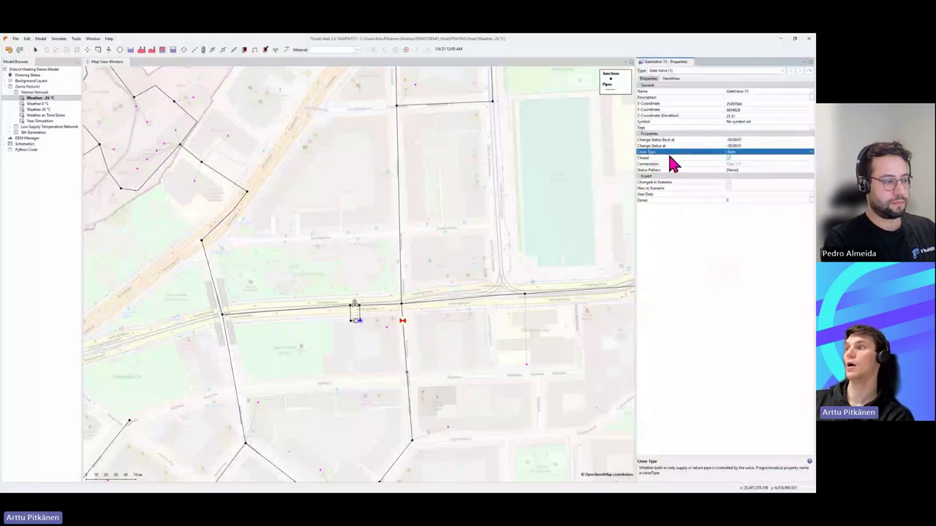
pyautogui.click(735, 153)
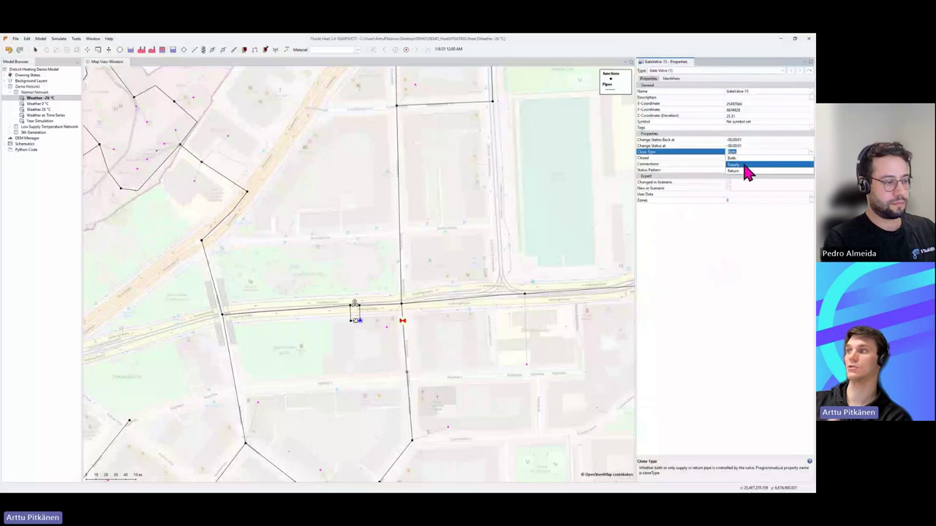
pyautogui.click(670, 159)
# - Open GateValve-15 by disabling its Closed property, and close it again
pyautogui.click(665, 159)
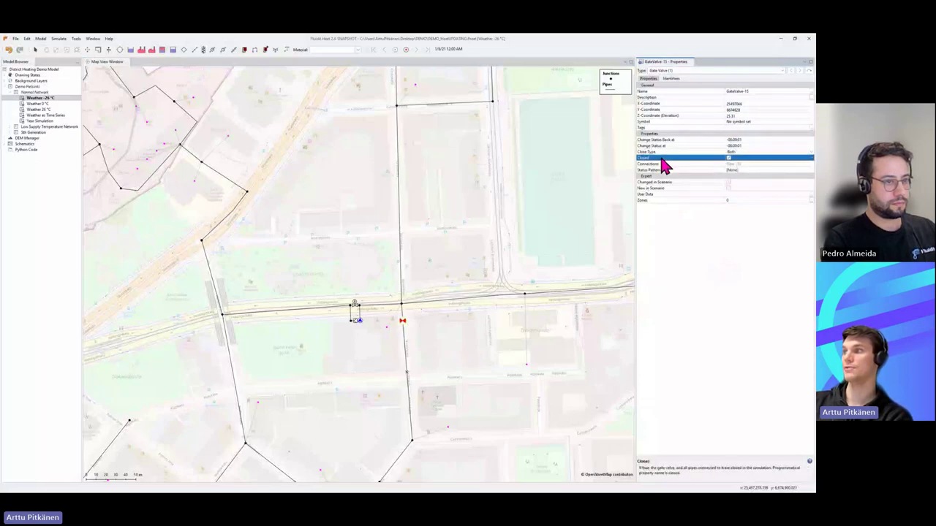
pyautogui.click(728, 160)
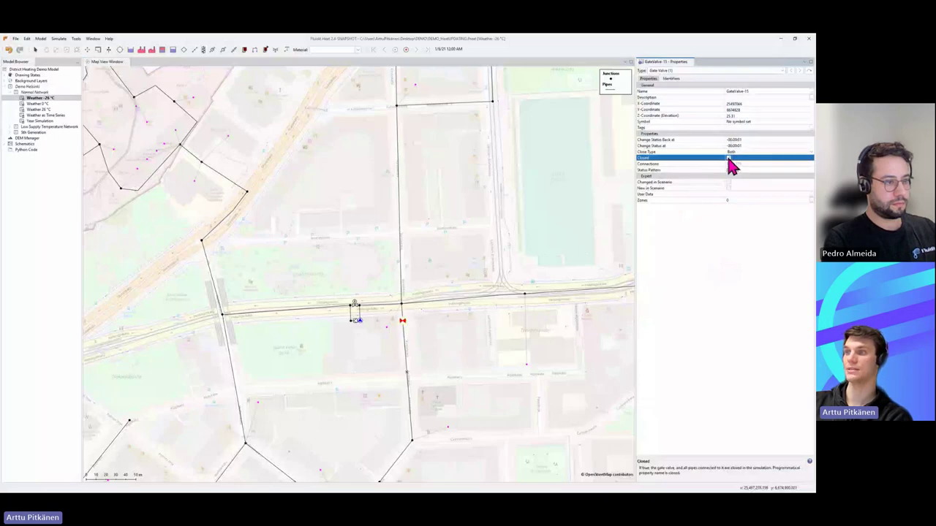
pyautogui.click(728, 160)
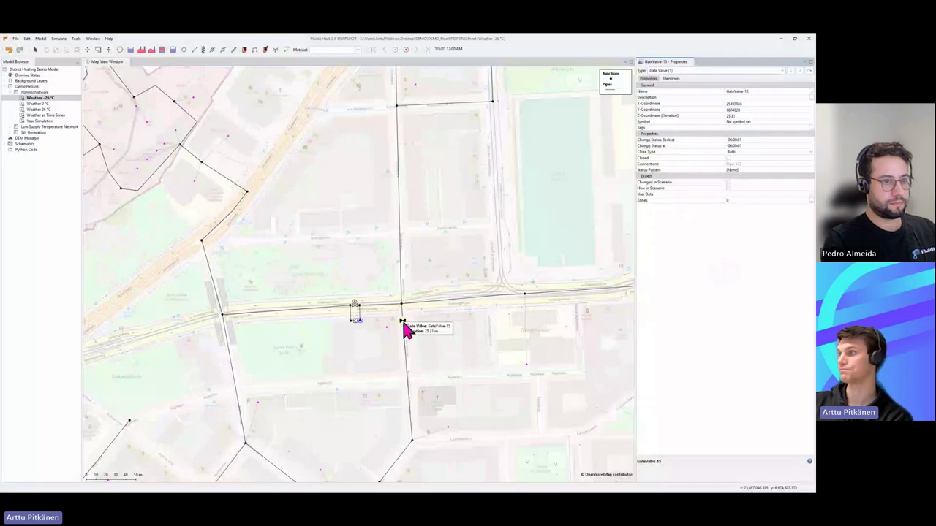
pyautogui.click(727, 157)
pyautogui.click(502, 356)
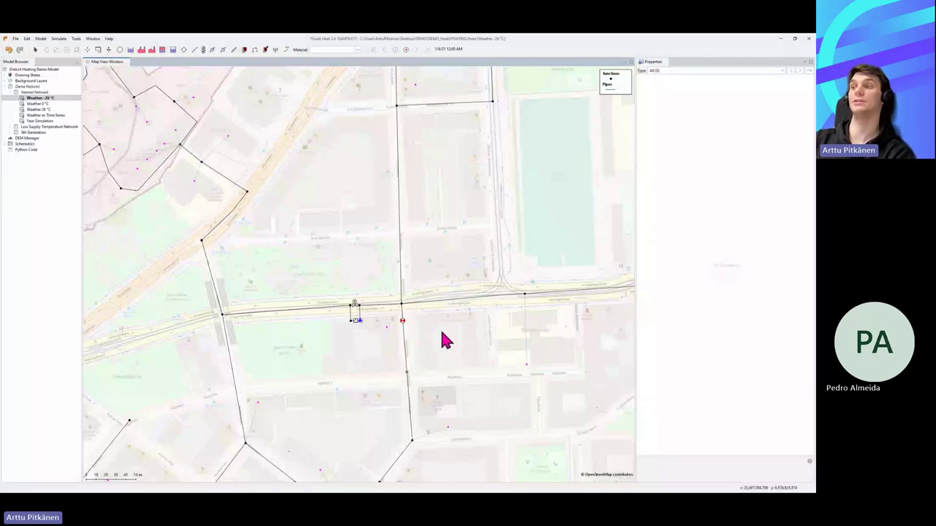
# - Compare the properties of the gate valve GateValve-15 with those of the pressure breaking valve PSV beside the Helsinginkatu booster pump
pyautogui.click(402, 321)
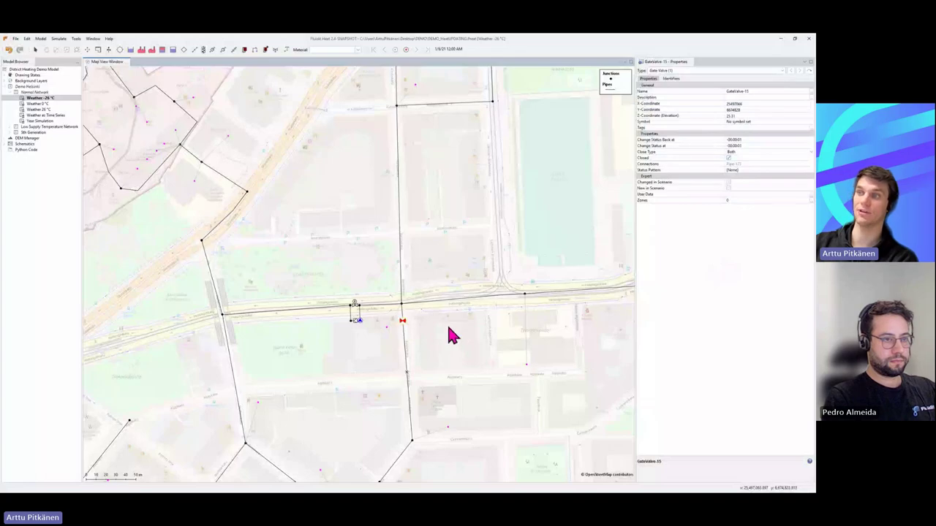
pyautogui.moveTo(439, 330); pyautogui.dragTo(486, 343)
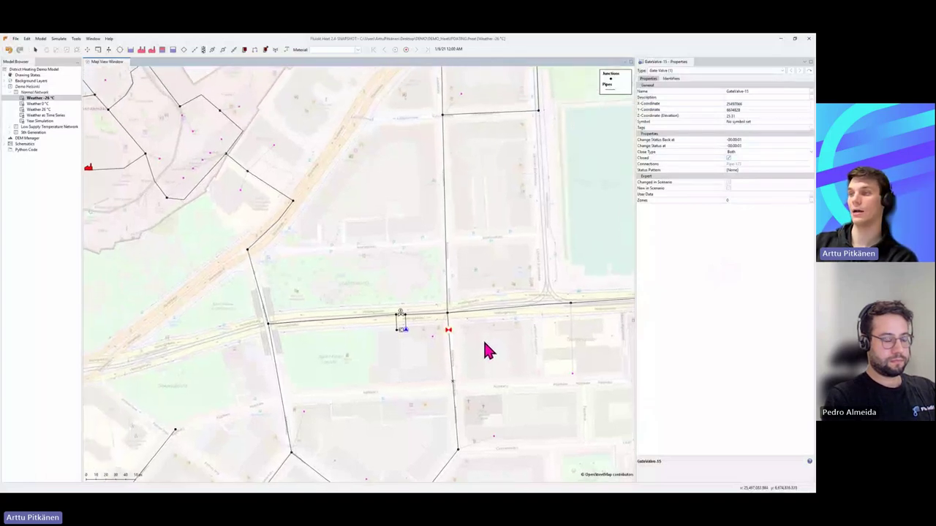
pyautogui.click(401, 315)
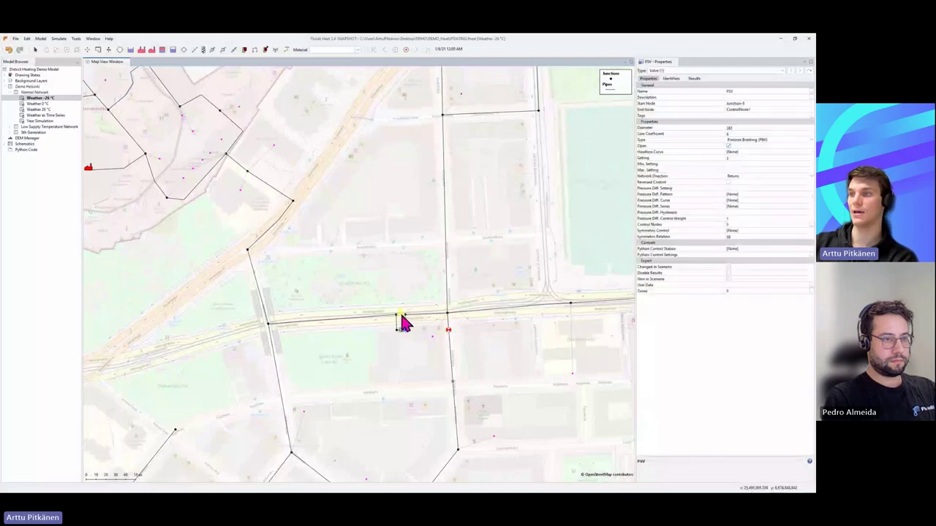
pyautogui.click(449, 330)
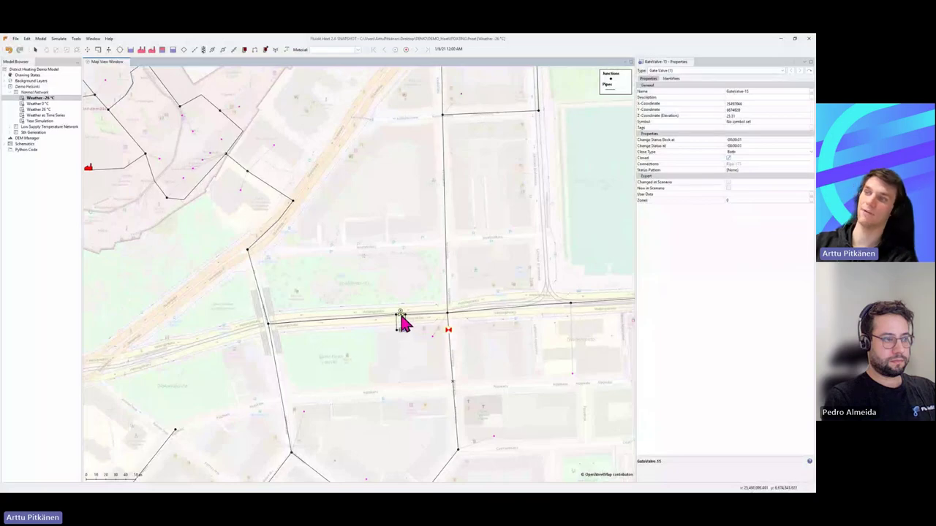
pyautogui.click(401, 317)
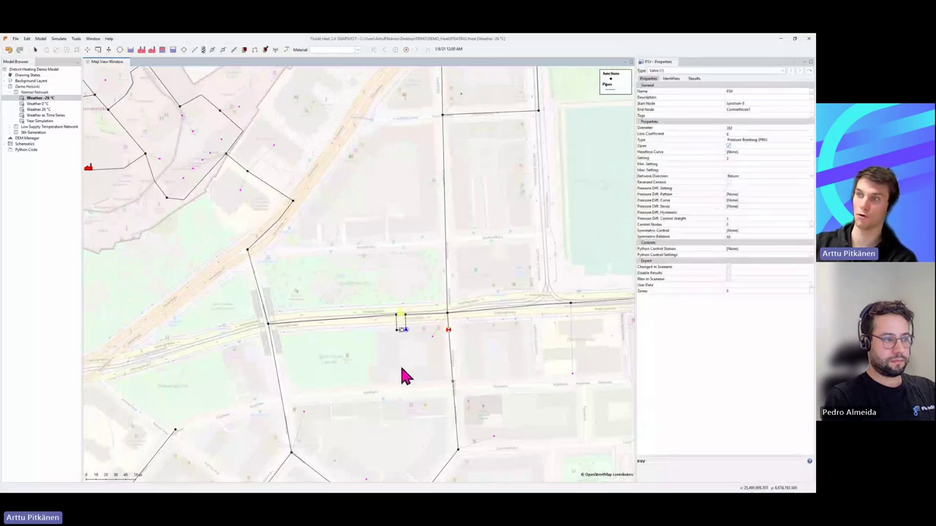
pyautogui.click(448, 335)
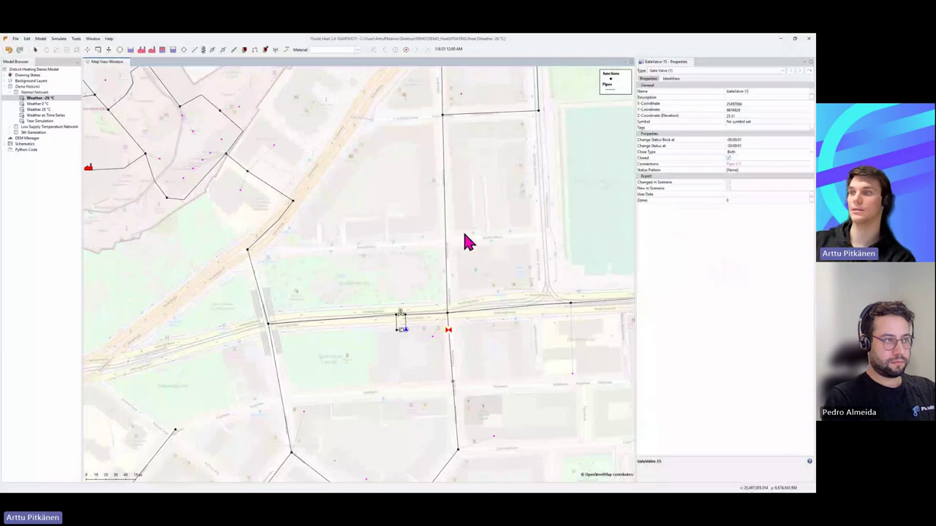
pyautogui.scroll(3, 398, 323)
pyautogui.click(400, 321)
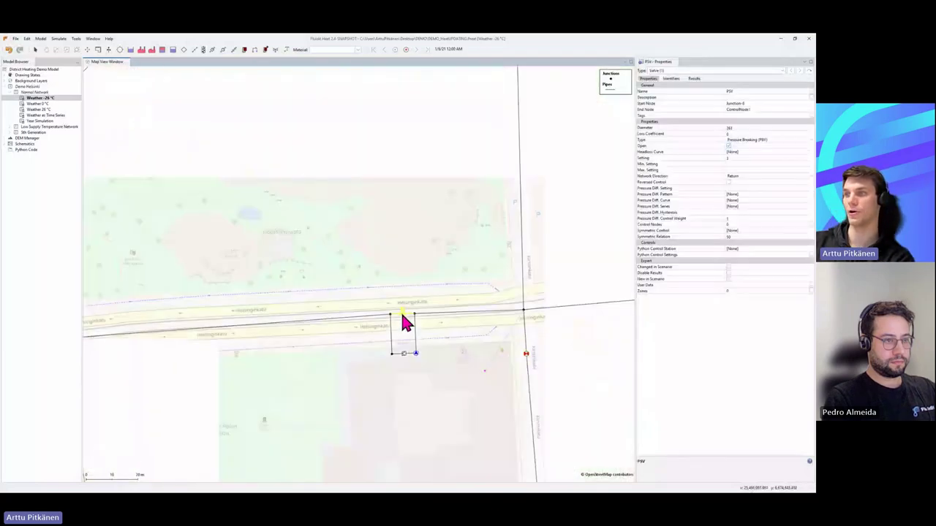
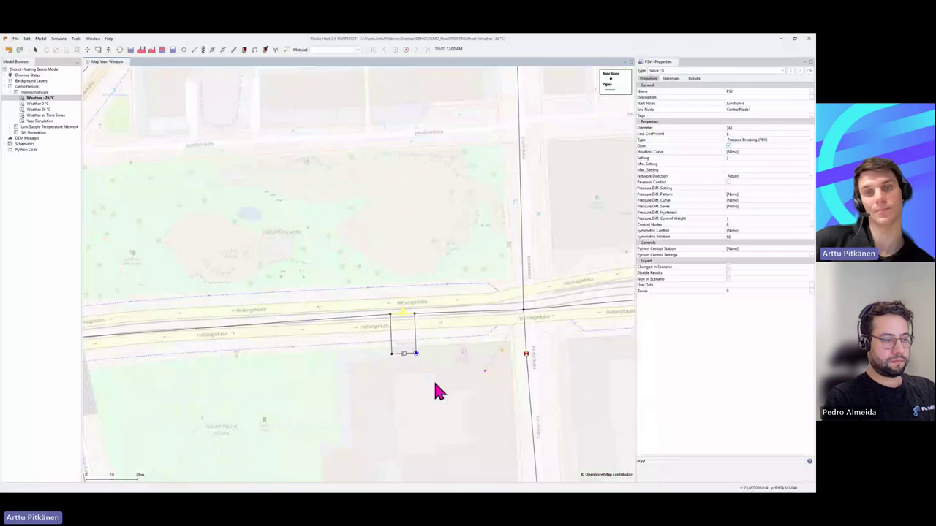
pyautogui.click(432, 430)
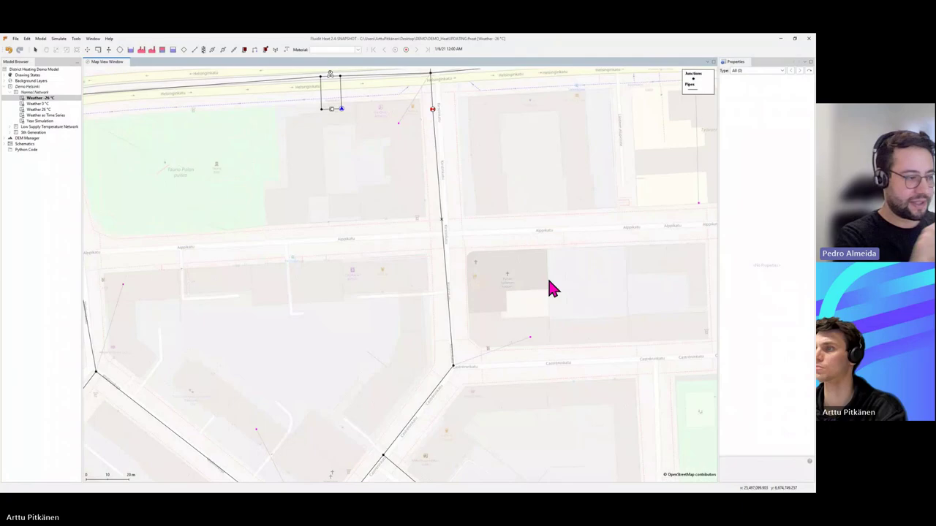
# - Inspect the properties and pop-up results of Pipe-173 south of Helsinginkatu and the settings of its gate valve GateValve-15
pyautogui.moveTo(547, 280); pyautogui.dragTo(568, 326)
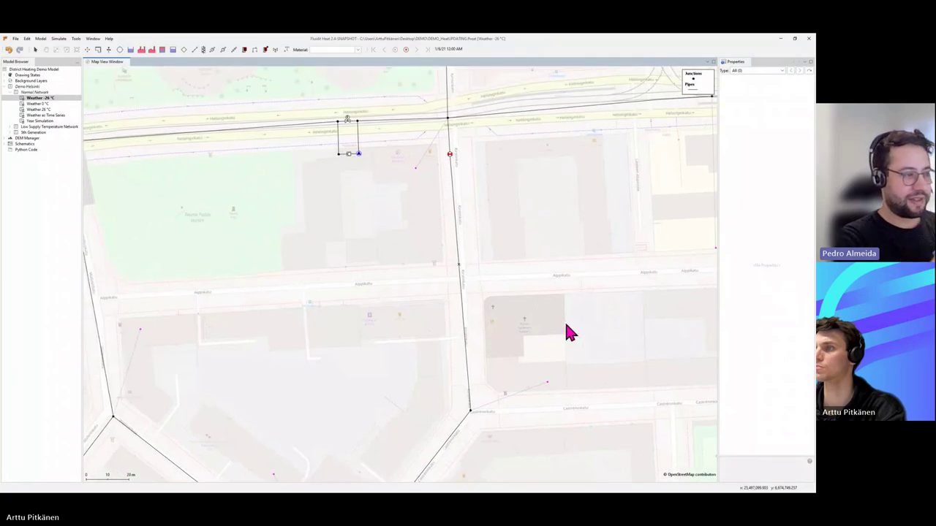
pyautogui.click(460, 276)
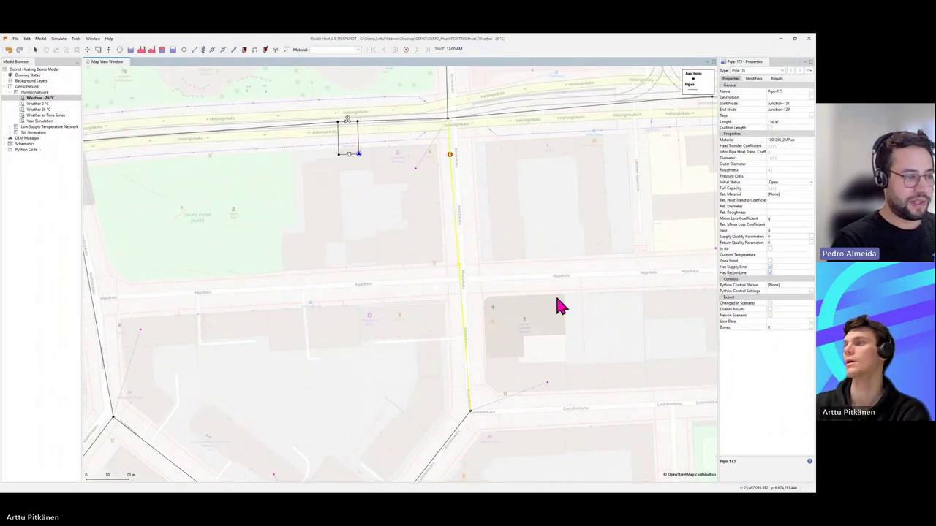
pyautogui.click(552, 267)
pyautogui.click(458, 269)
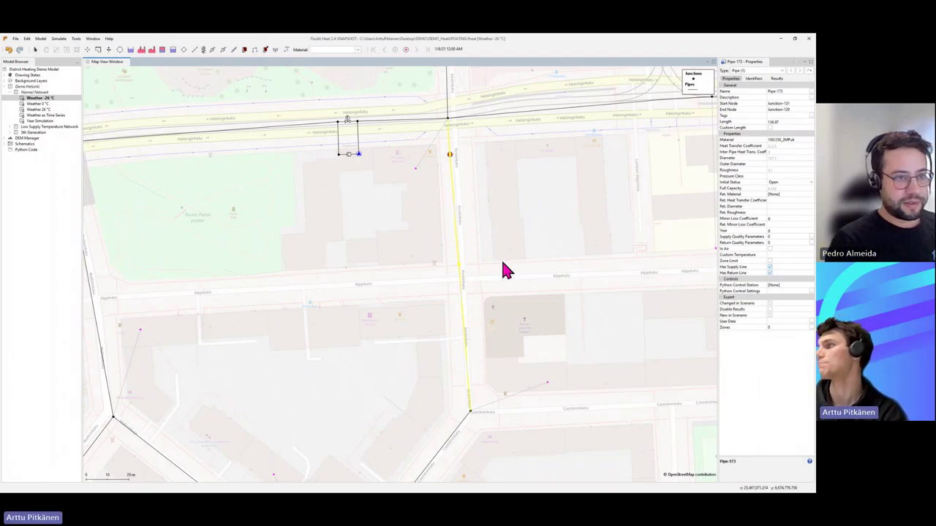
pyautogui.click(495, 262)
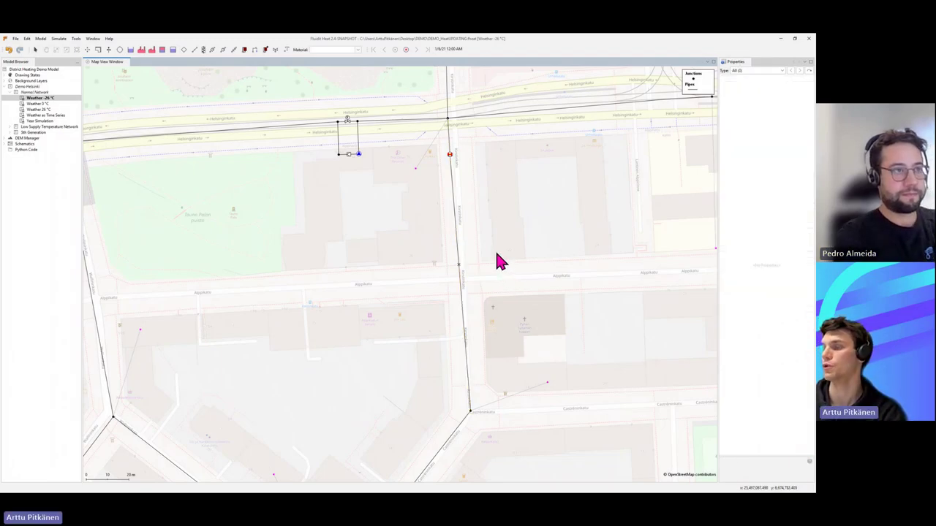
pyautogui.click(450, 156)
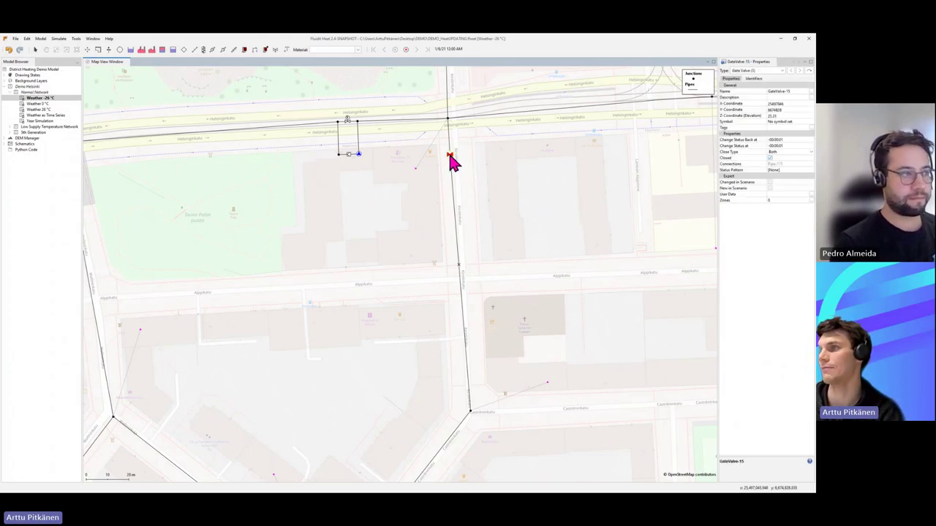
pyautogui.click(424, 296)
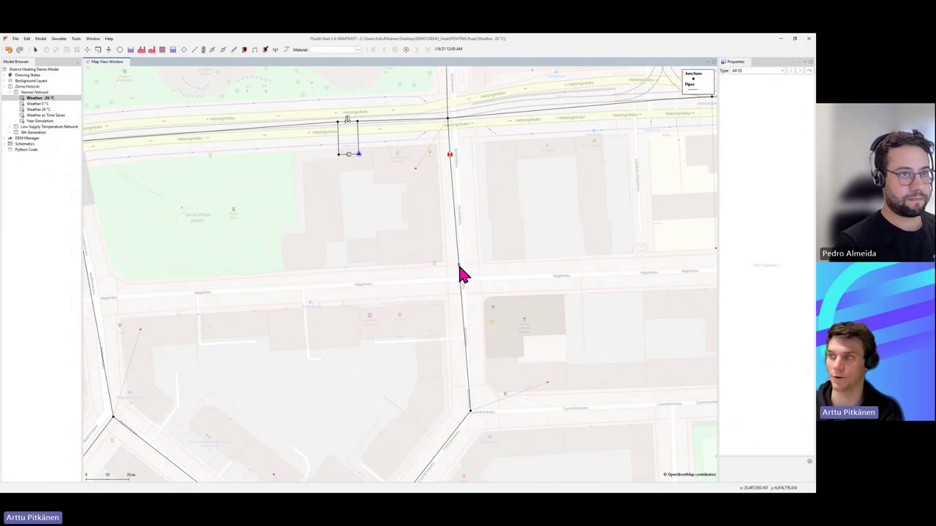
pyautogui.moveTo(459, 267)
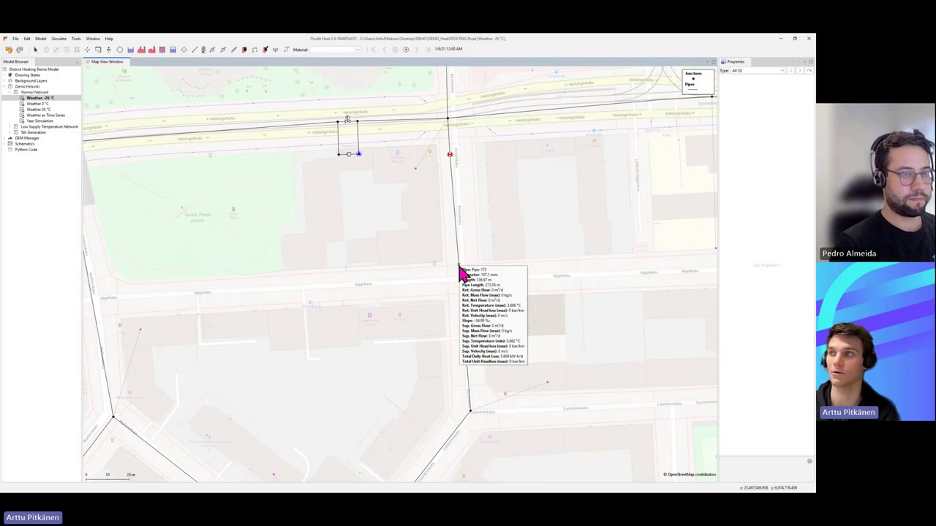
# - Set the Initial Status of the pipe between Junction-52 and Junction-129 to Closed and clear the selection
pyautogui.moveTo(550, 345); pyautogui.dragTo(535, 231)
pyautogui.click(434, 328)
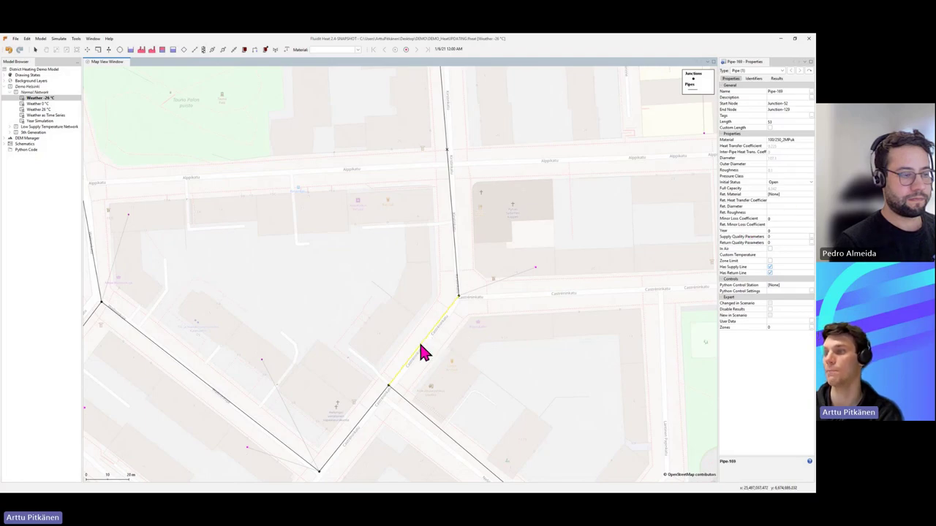
pyautogui.click(746, 183)
pyautogui.click(779, 182)
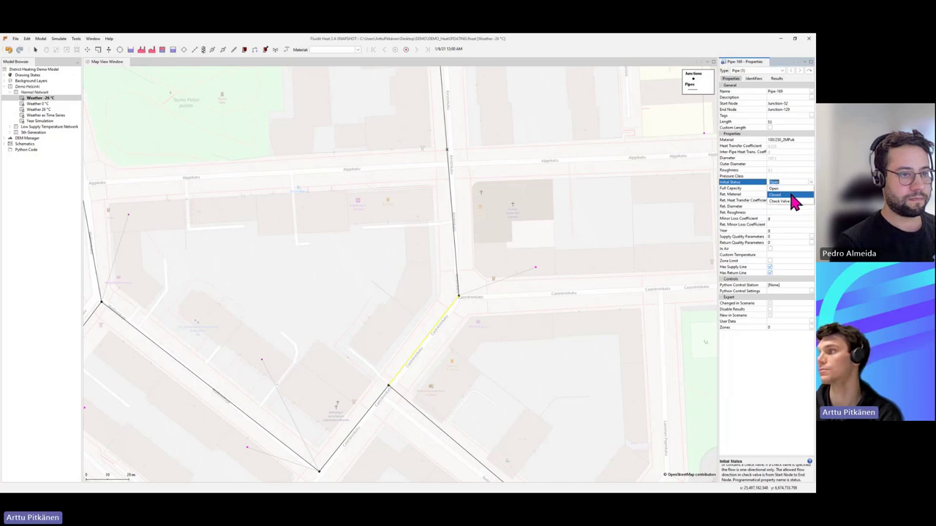
pyautogui.click(794, 203)
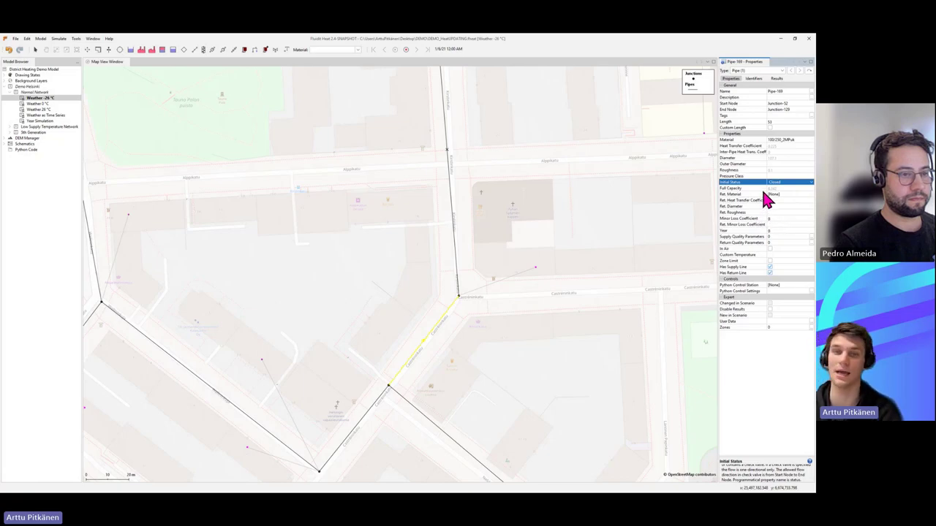
pyautogui.click(542, 365)
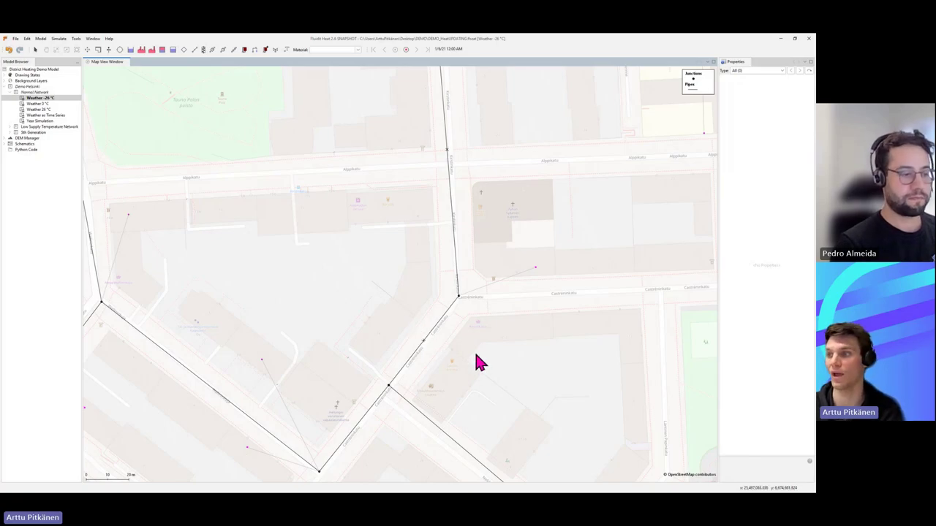
# - Compare the closed pipe between Junction-52 and Junction-129 with Pipe-173, reviewing their Initial Status properties and the settings of GateValve-15
pyautogui.scroll(-5, 477, 358)
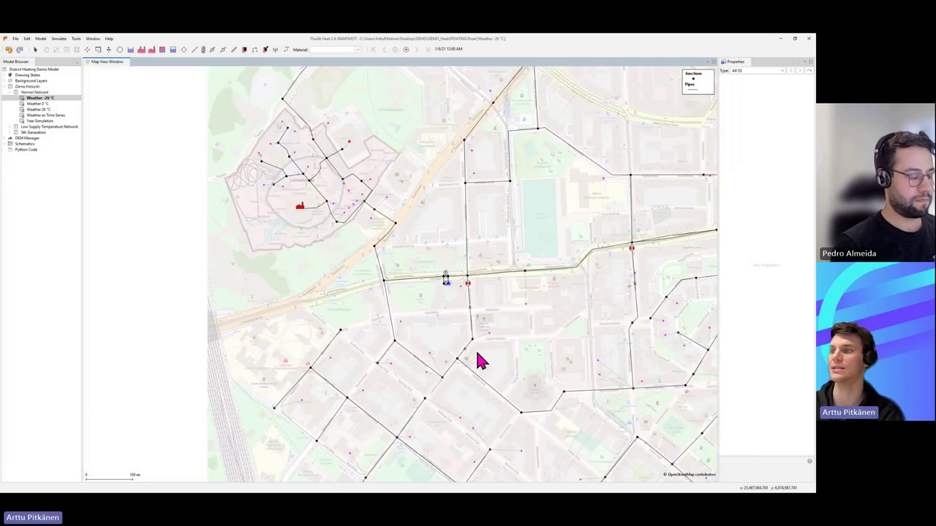
pyautogui.scroll(-3, 478, 358)
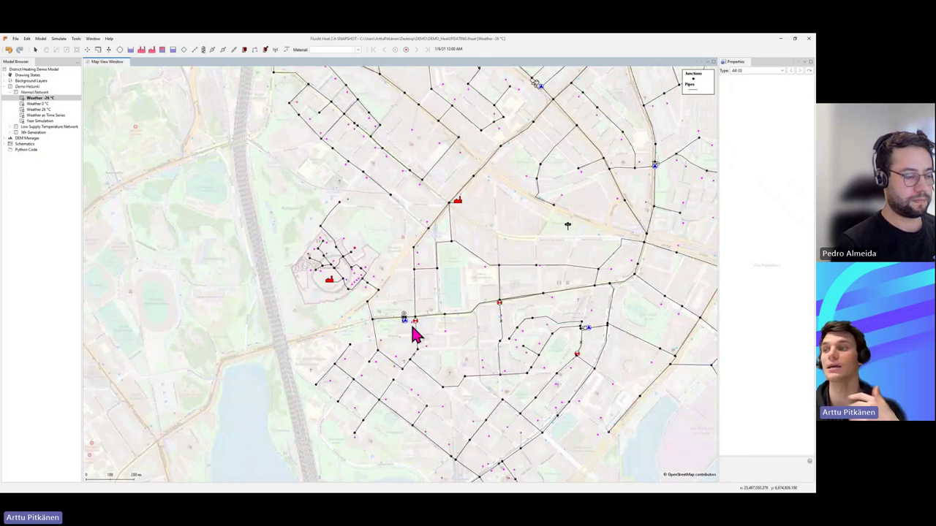
pyautogui.scroll(4, 416, 358)
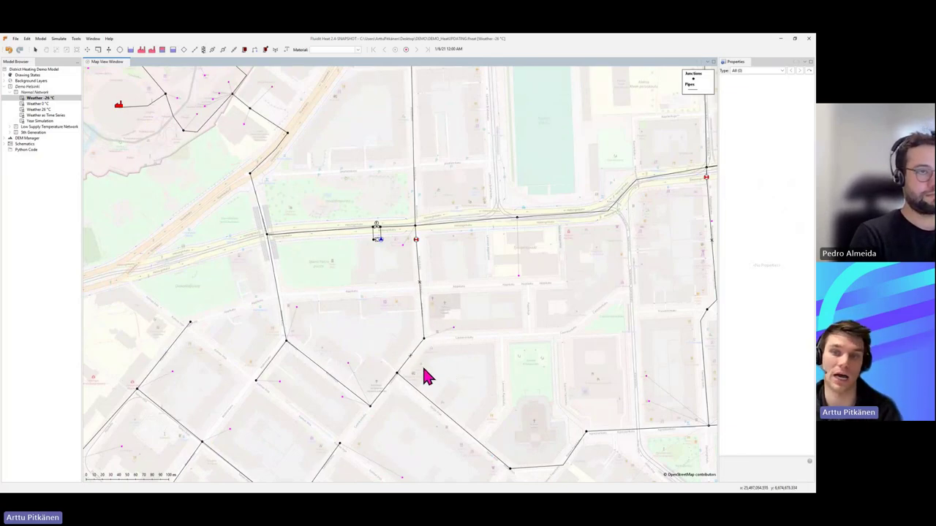
pyautogui.click(416, 358)
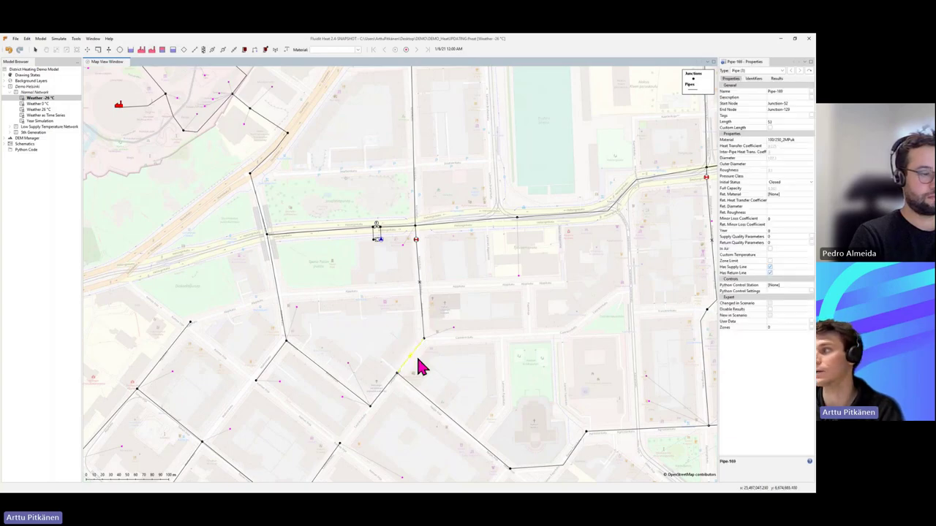
pyautogui.click(448, 282)
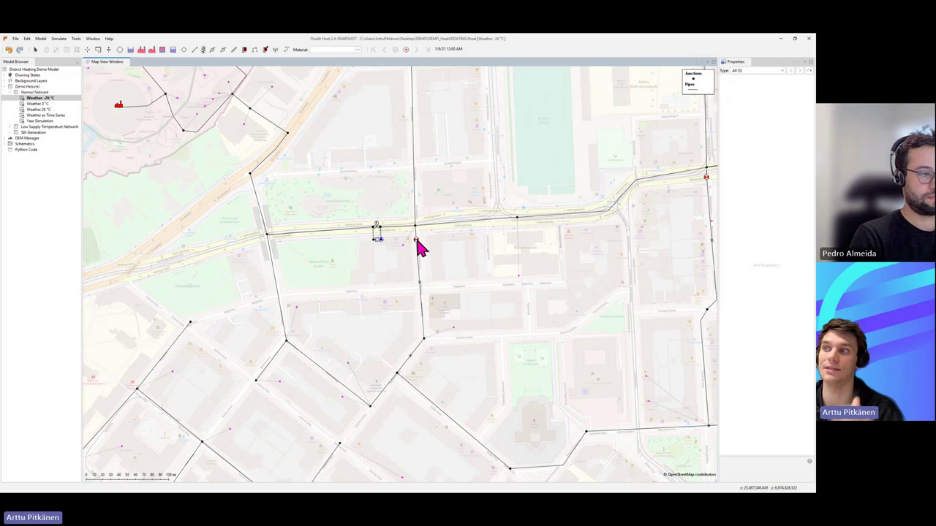
pyautogui.click(421, 288)
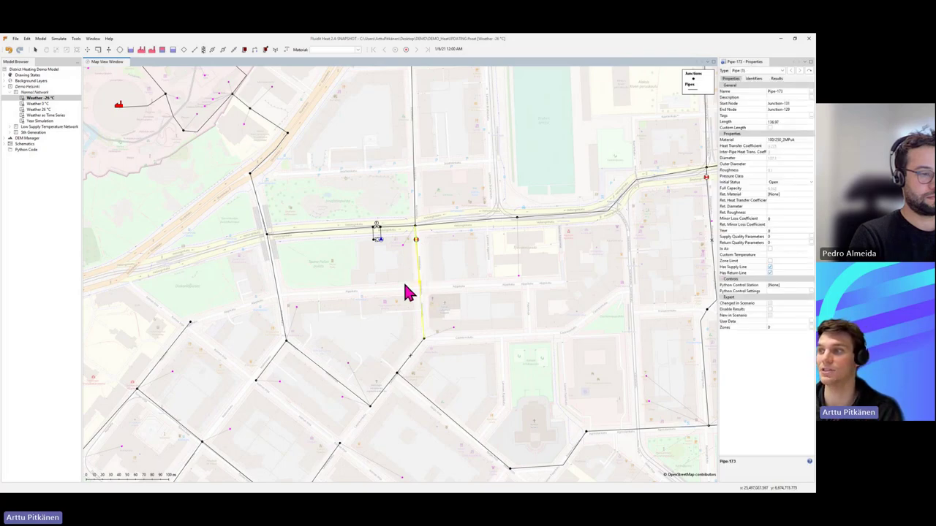
pyautogui.click(740, 183)
pyautogui.click(416, 242)
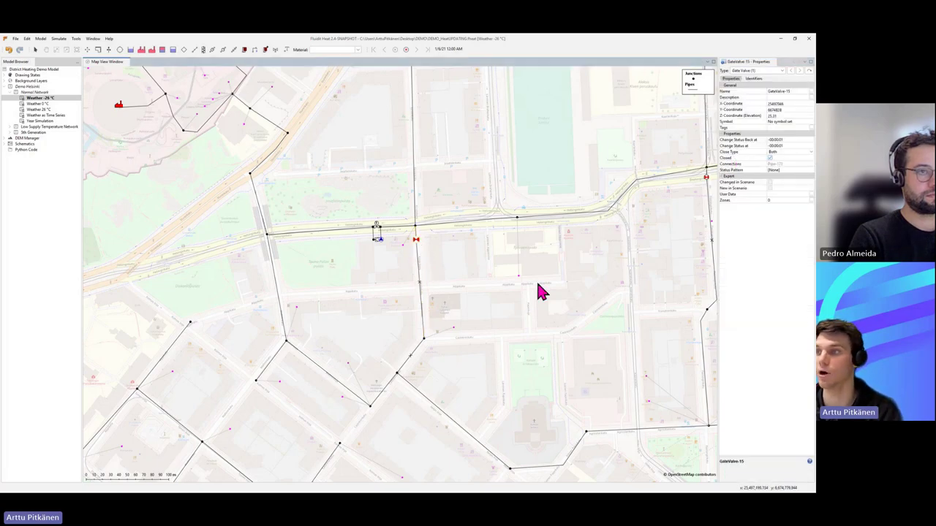
pyautogui.click(538, 287)
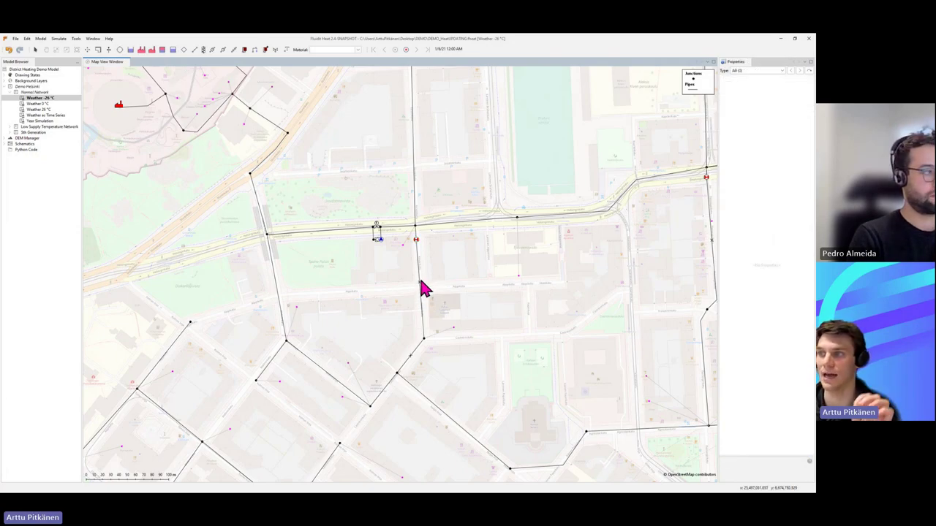
# - Set the Initial Status of the pipe between Junction-52 and Junction-129 back to Open and clear the selection
pyautogui.click(411, 353)
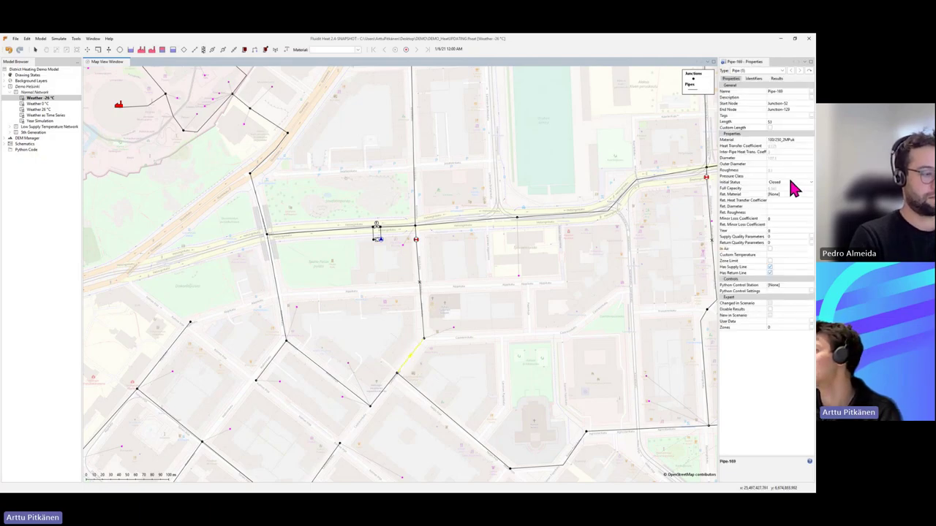
pyautogui.click(789, 182)
pyautogui.click(790, 194)
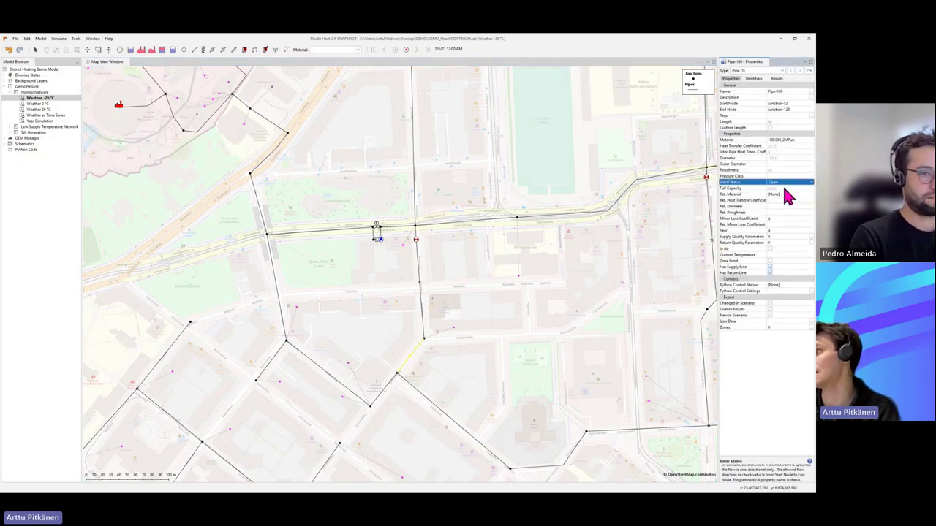
pyautogui.click(445, 282)
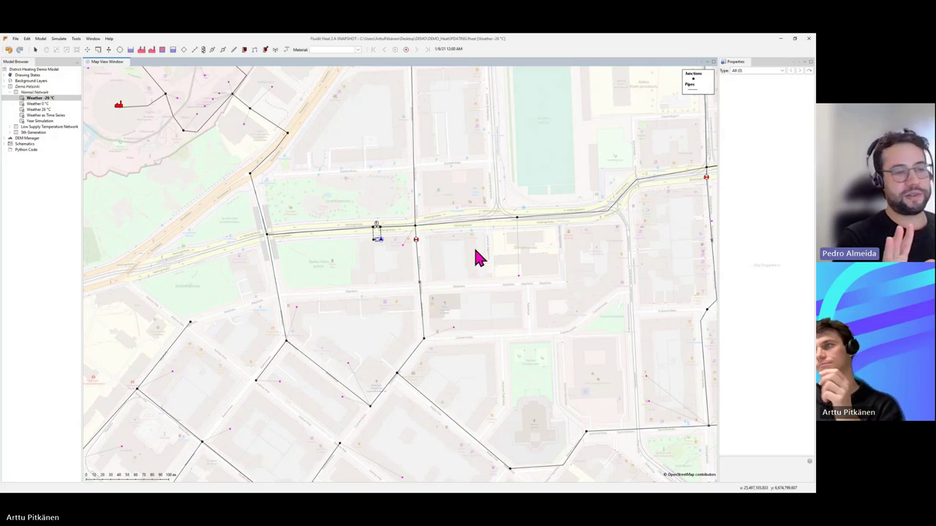
pyautogui.scroll(-2, 516, 235)
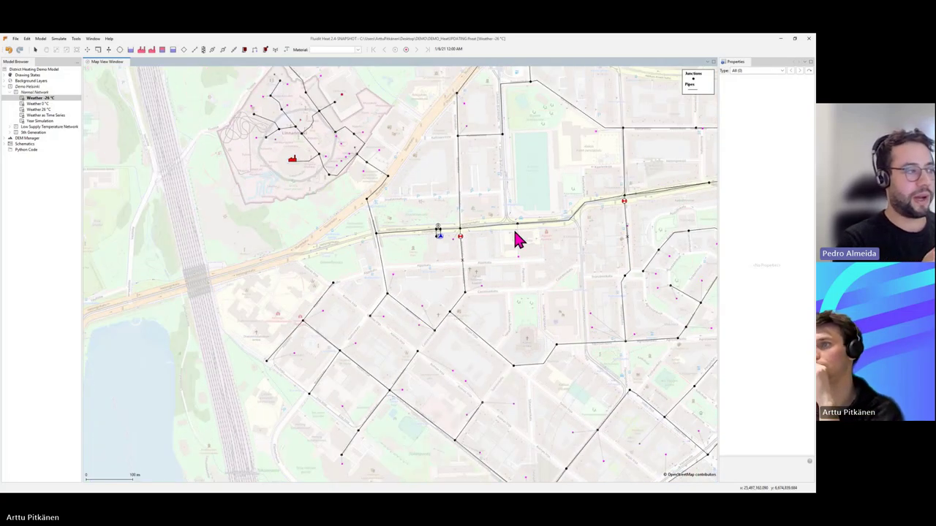
pyautogui.scroll(-2, 516, 241)
pyautogui.scroll(2, 585, 333)
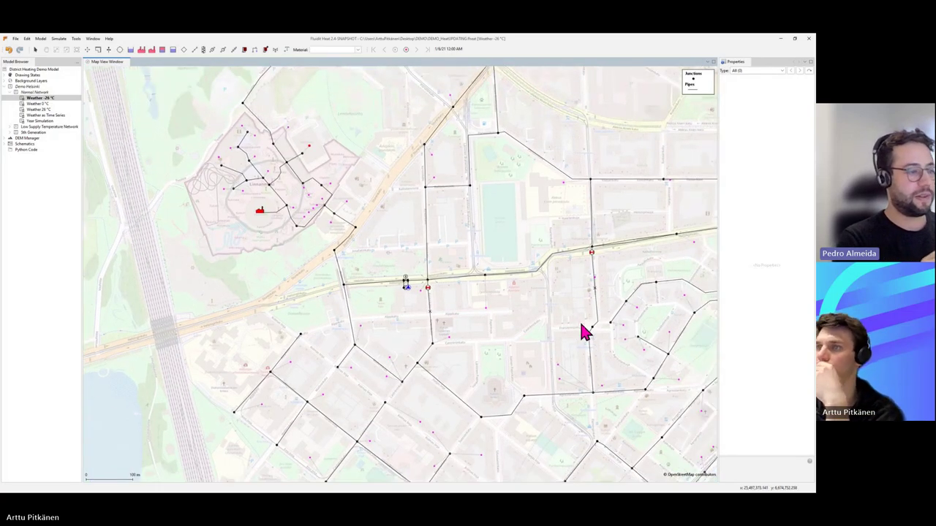
pyautogui.scroll(-2, 582, 330)
pyautogui.scroll(1, 622, 324)
pyautogui.scroll(2, 434, 328)
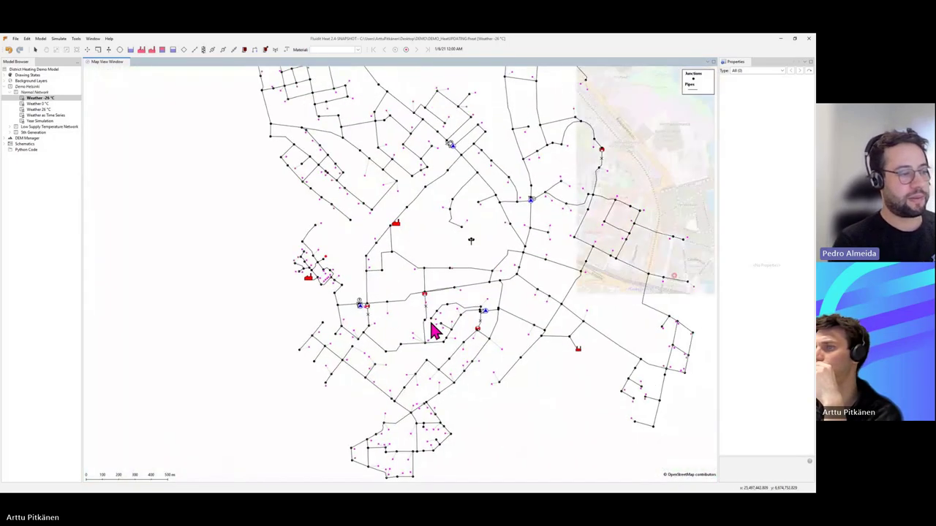
pyautogui.moveTo(600, 375); pyautogui.dragTo(528, 341)
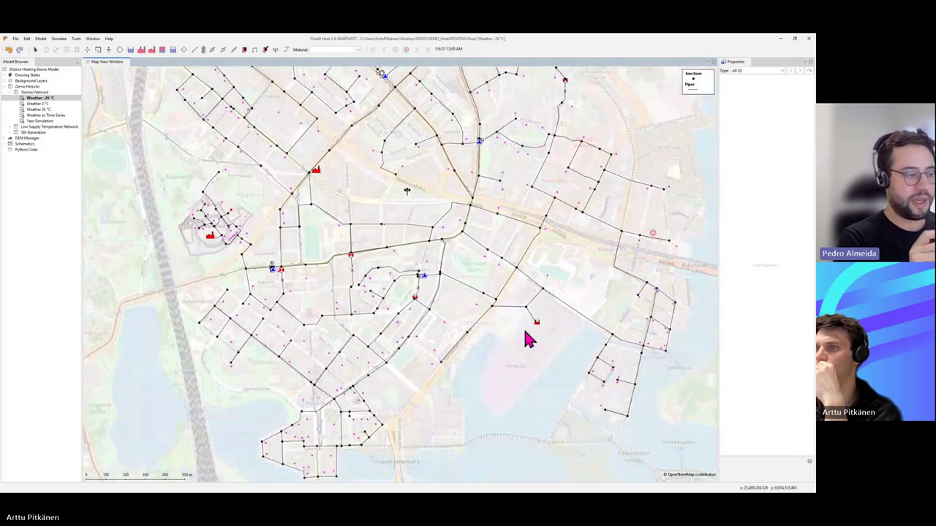
# - Inspect the Important property of demand ClosedDemand-24 in the Linnanmäki area
pyautogui.scroll(-3, 522, 323)
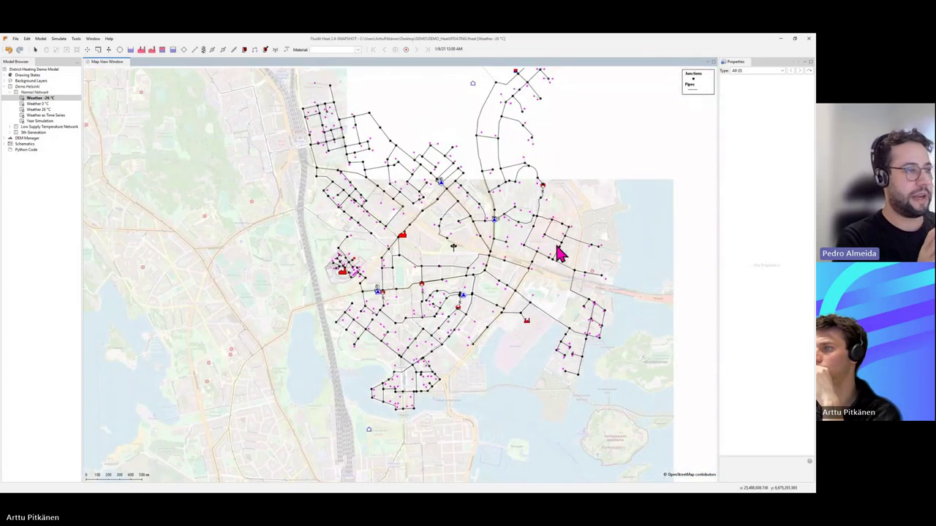
pyautogui.moveTo(563, 249); pyautogui.dragTo(537, 296)
pyautogui.scroll(2, 321, 314)
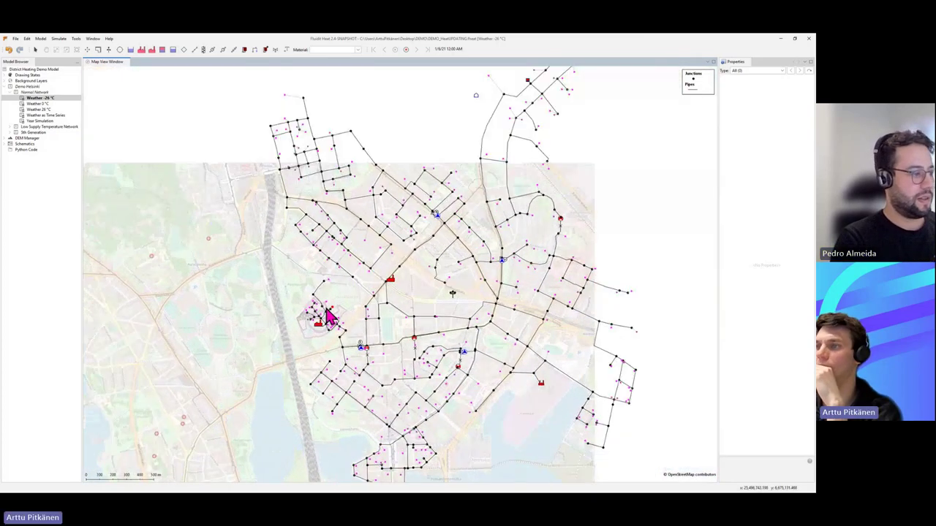
pyautogui.scroll(2, 361, 318)
pyautogui.scroll(1, 362, 318)
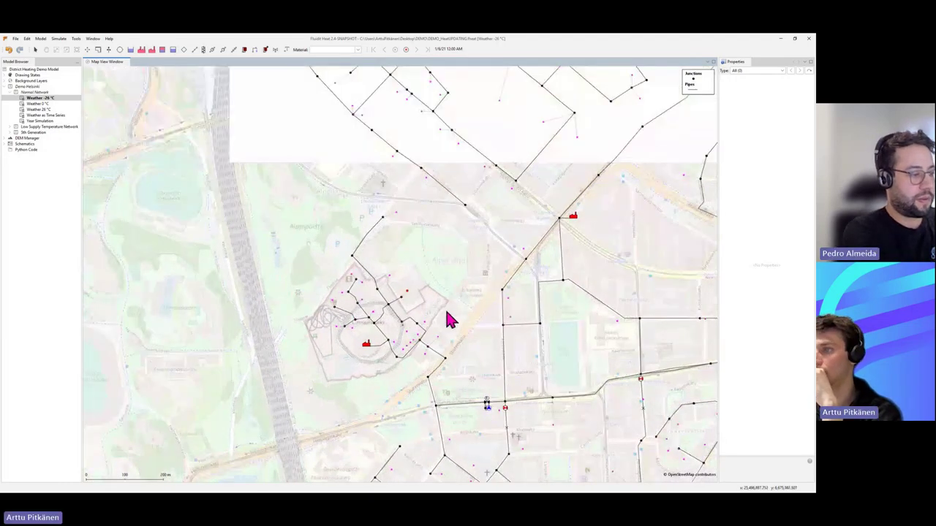
pyautogui.click(407, 292)
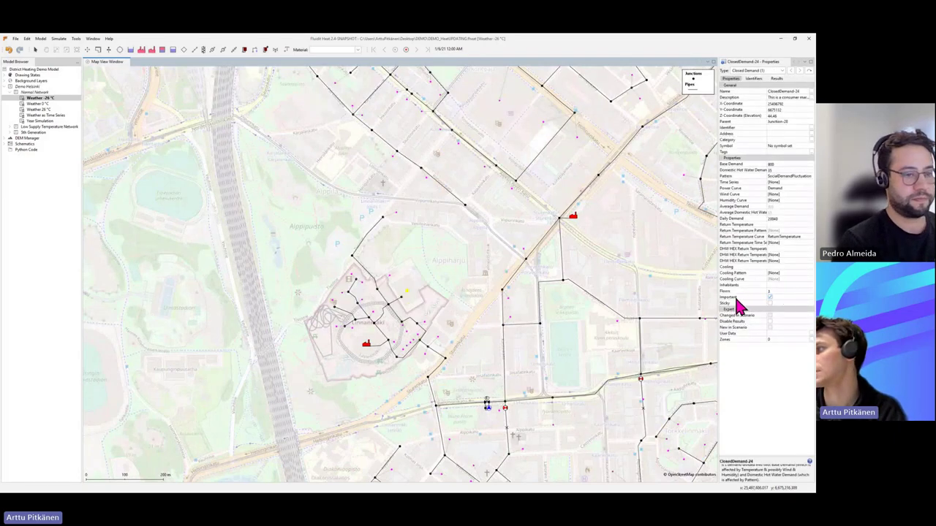
pyautogui.click(732, 297)
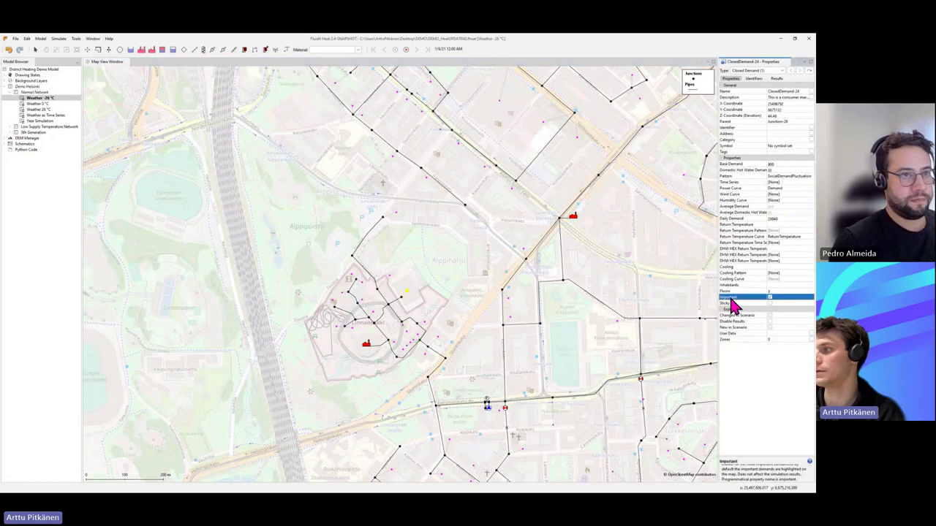
# - Turn off the Important property of ClosedDemand-24, deselect it to compare its map marker, and turn the property back on
pyautogui.click(771, 299)
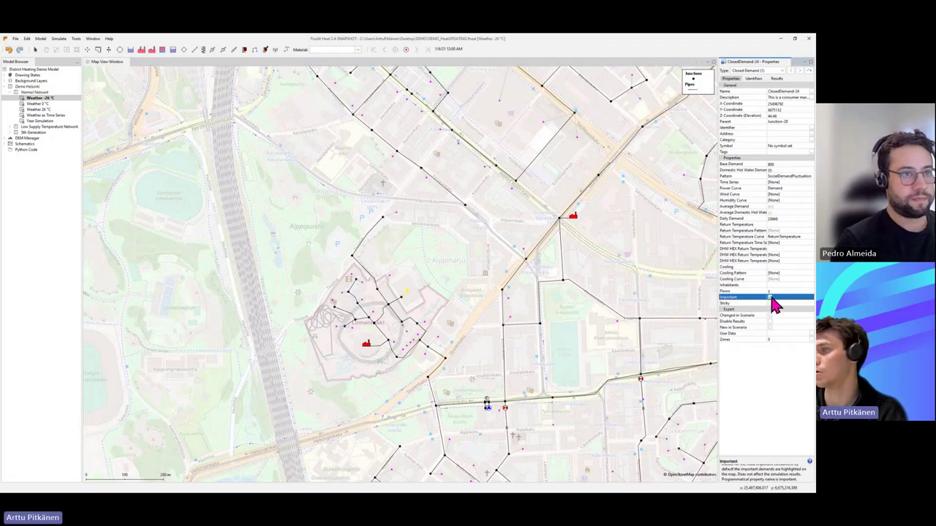
pyautogui.click(771, 299)
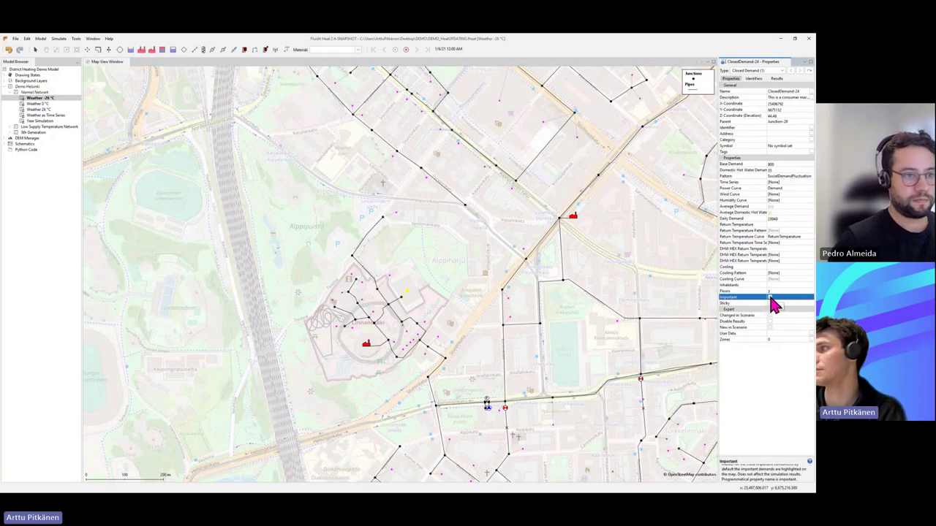
pyautogui.click(742, 166)
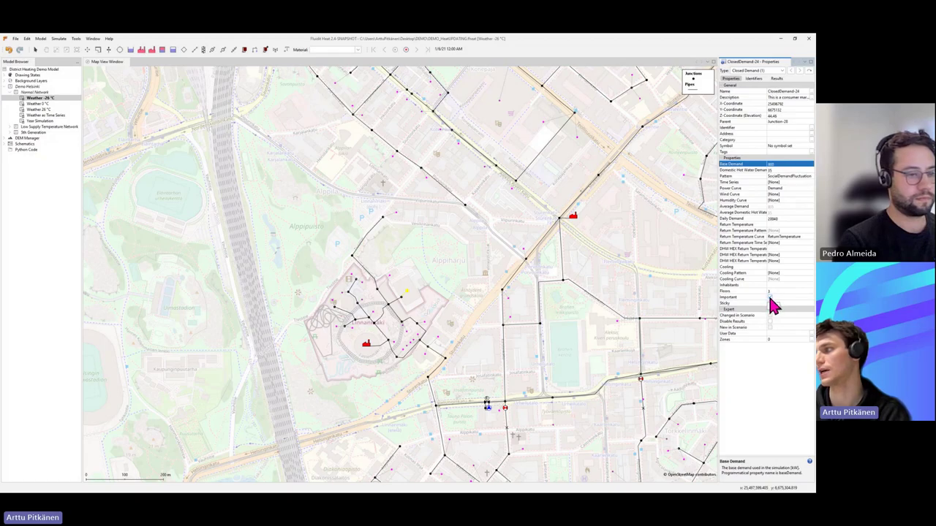
pyautogui.click(434, 315)
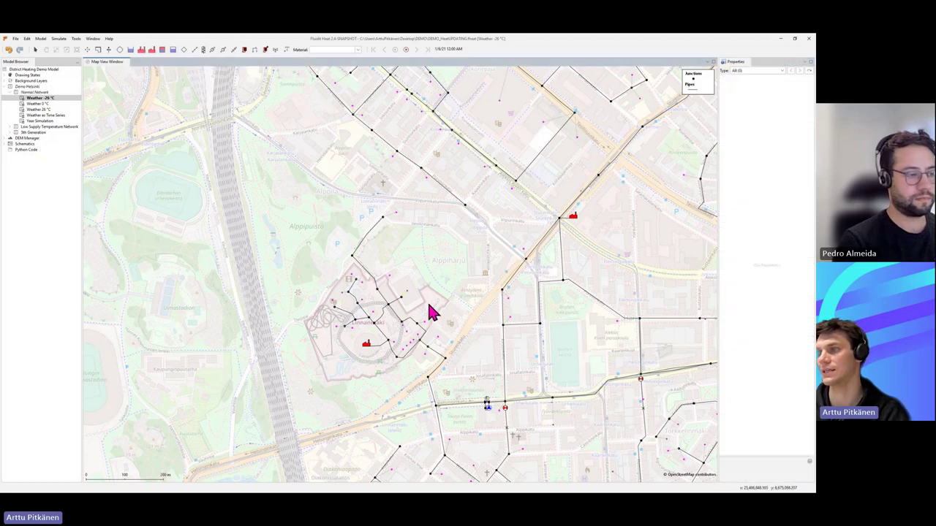
pyautogui.click(405, 292)
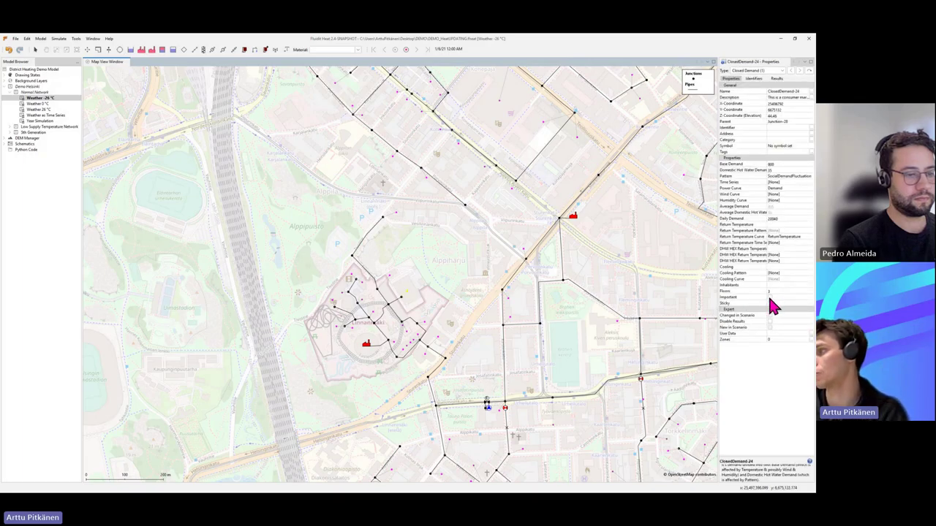
pyautogui.click(432, 263)
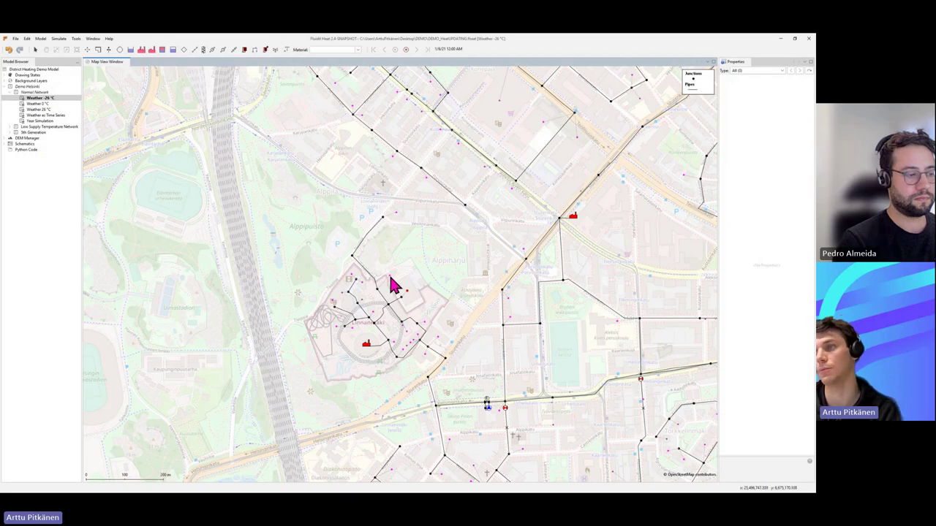
# - Mark demand ClosedDemand-23 in Linnanmäki as Important, check its map marker, and remove the marking again
pyautogui.click(391, 278)
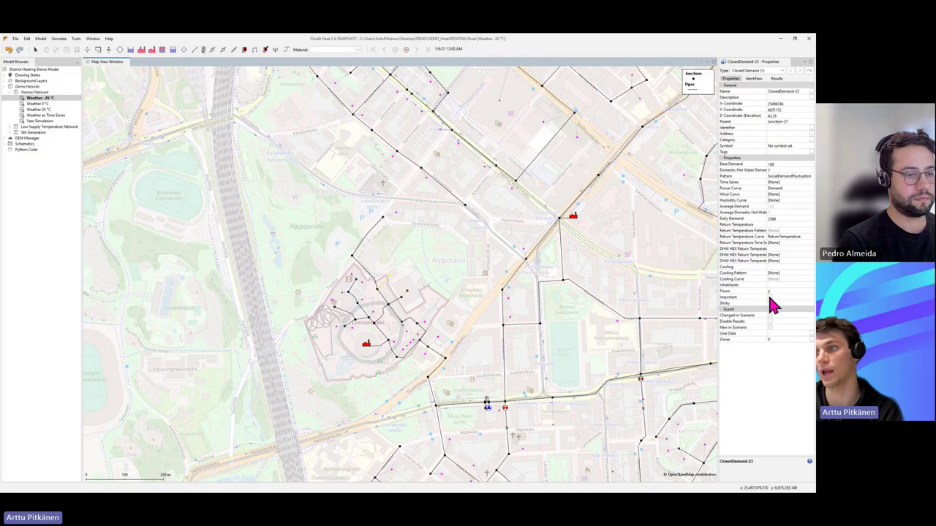
pyautogui.click(412, 275)
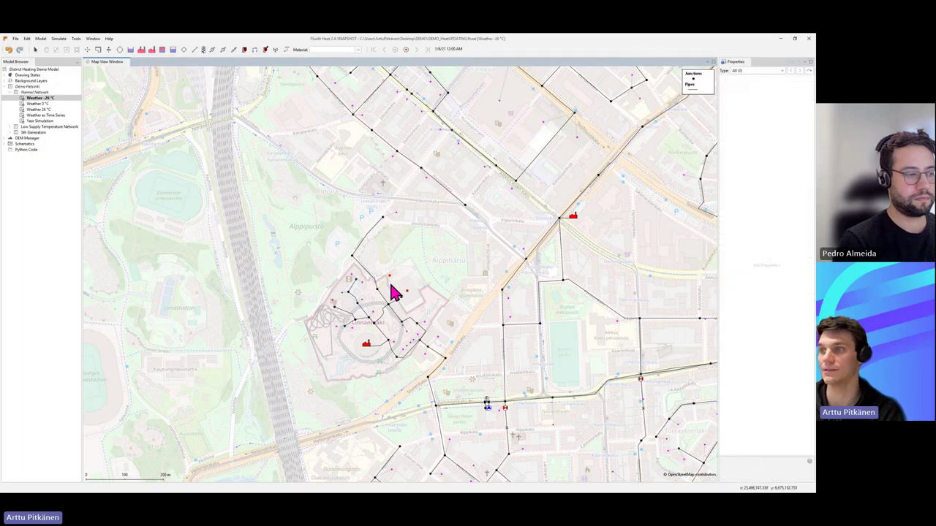
pyautogui.moveTo(382, 266); pyautogui.dragTo(395, 277)
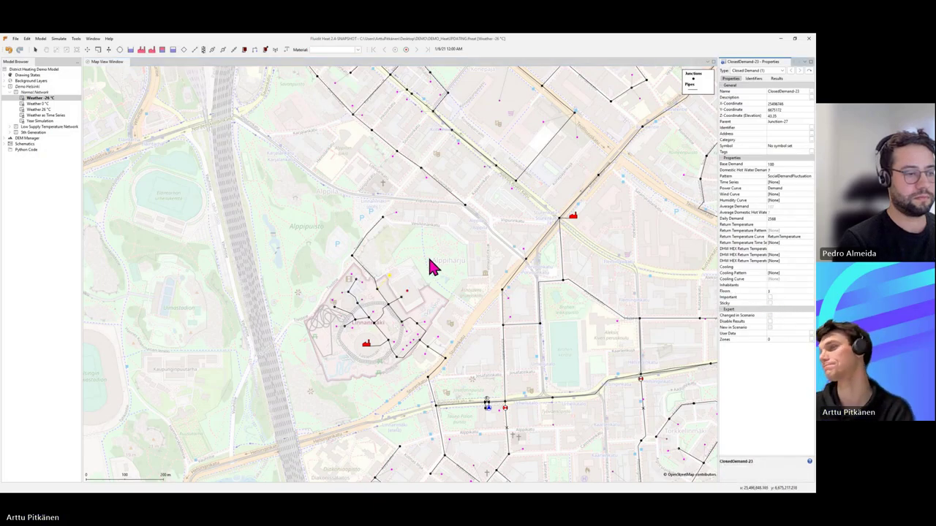
pyautogui.click(428, 284)
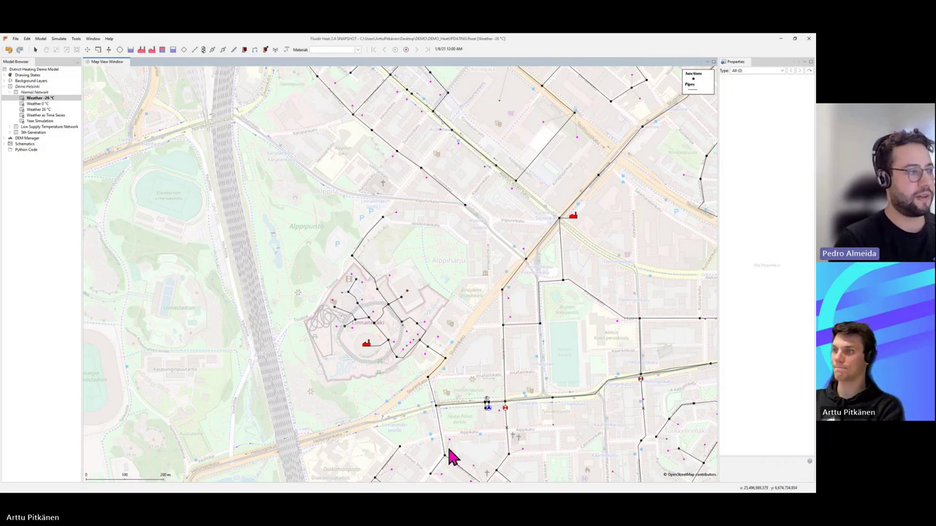
# - Review the properties of the user weather station UserWeatherStation-1 with the property view widened, and clear the selection
pyautogui.moveTo(635, 269); pyautogui.dragTo(454, 309)
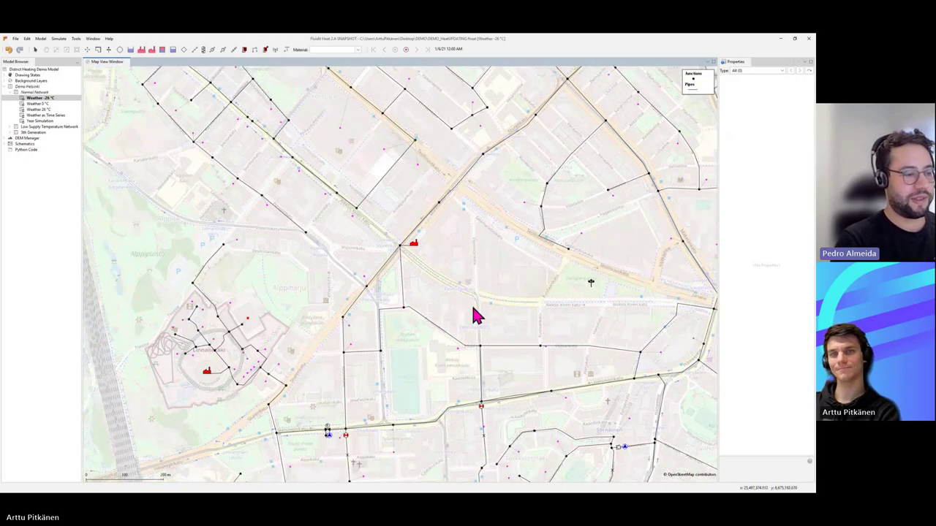
pyautogui.moveTo(536, 348); pyautogui.dragTo(538, 329)
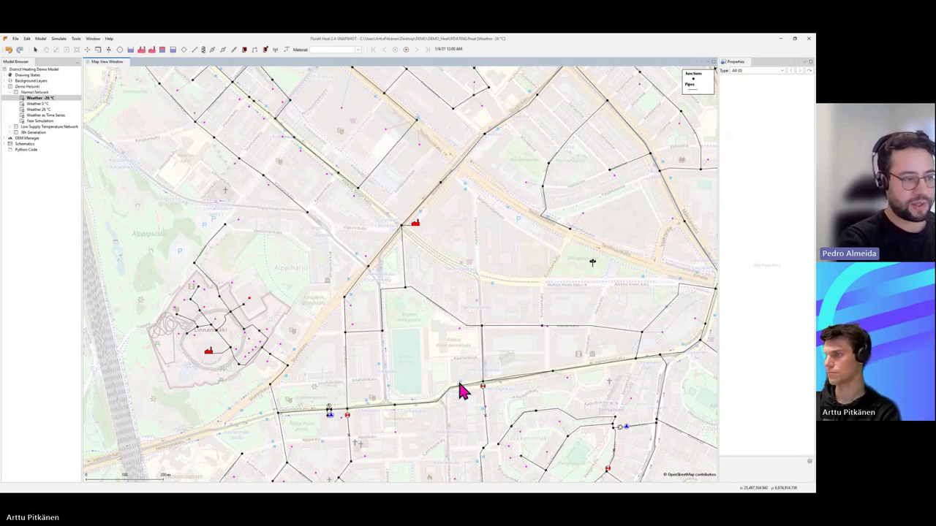
pyautogui.click(592, 264)
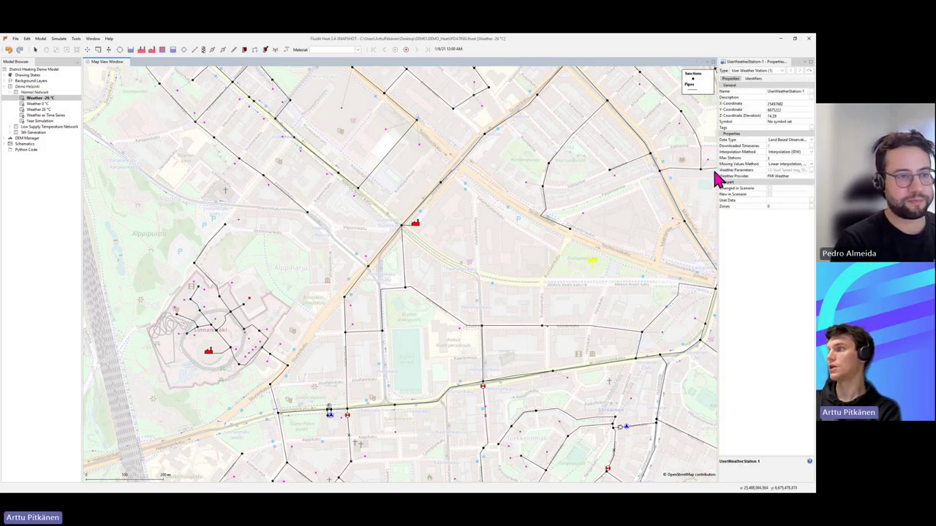
pyautogui.moveTo(718, 176); pyautogui.dragTo(670, 168)
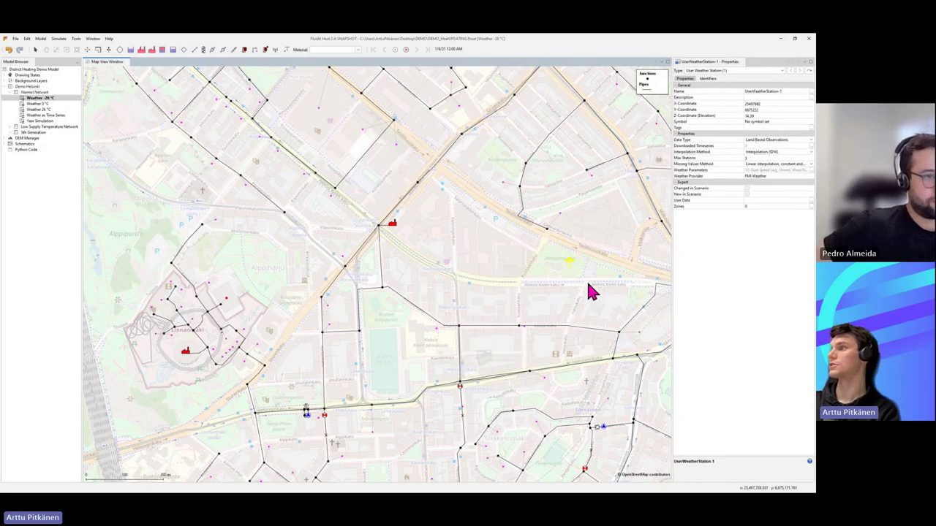
pyautogui.click(784, 91)
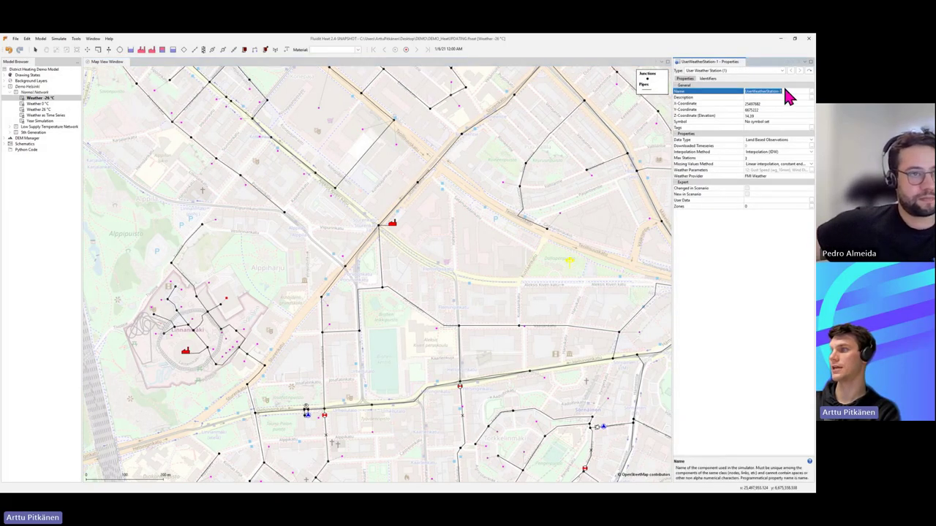
pyautogui.click(567, 250)
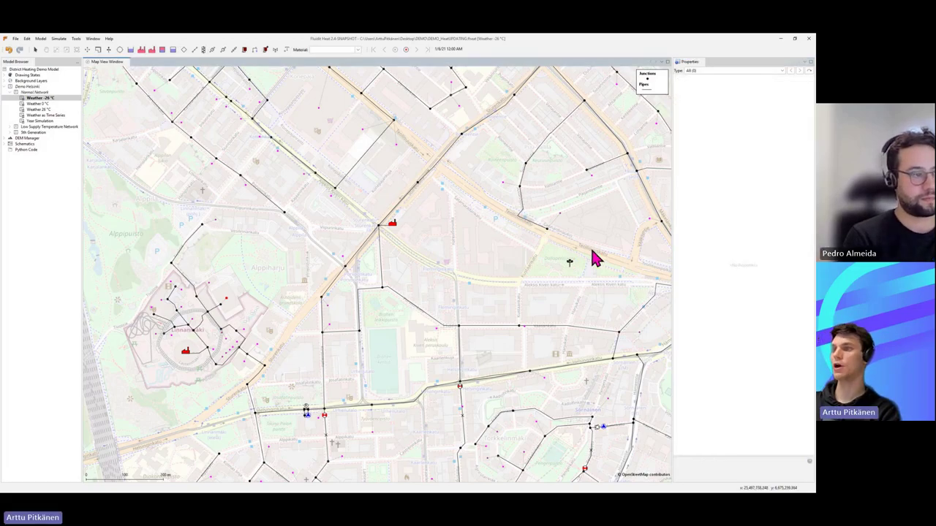
# - Locate the Helsinki Kumpula weather station north of the network and review its properties
pyautogui.scroll(-3, 474, 284)
pyautogui.scroll(2, 432, 280)
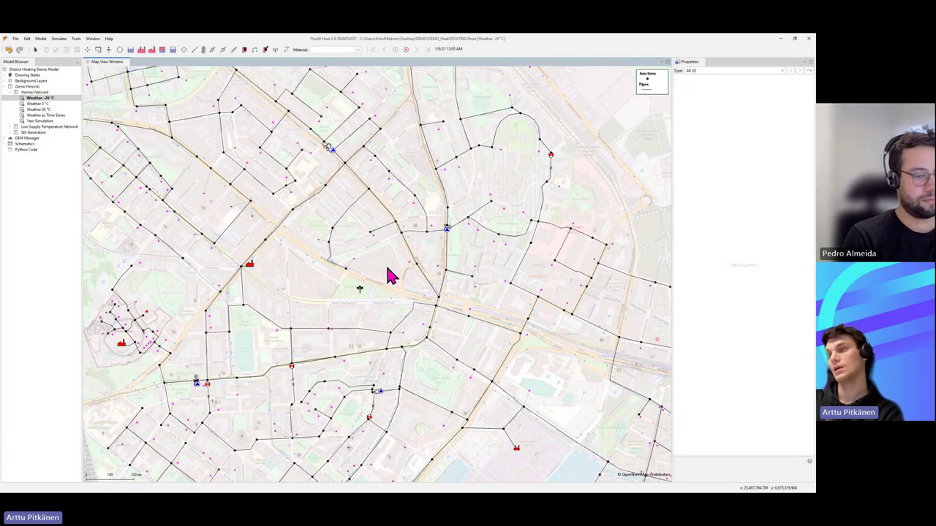
pyautogui.scroll(-1, 383, 297)
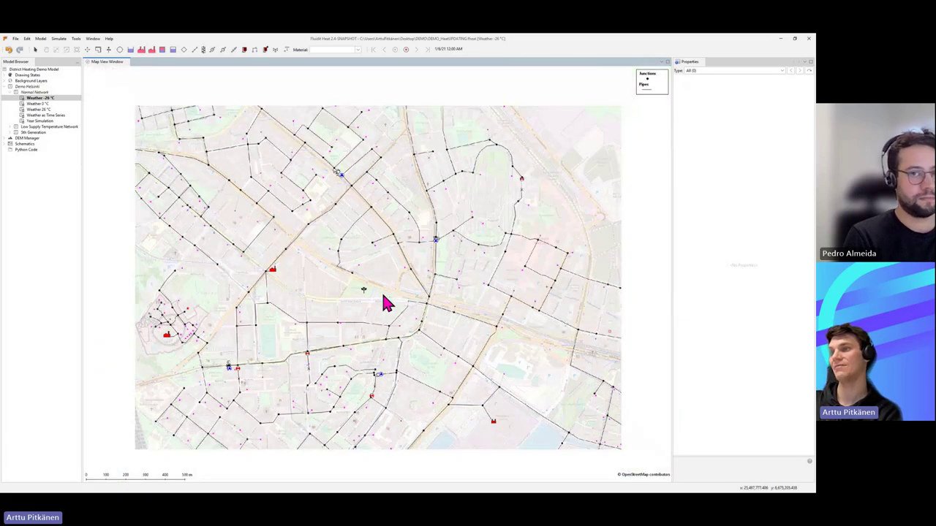
pyautogui.moveTo(383, 297); pyautogui.dragTo(412, 337)
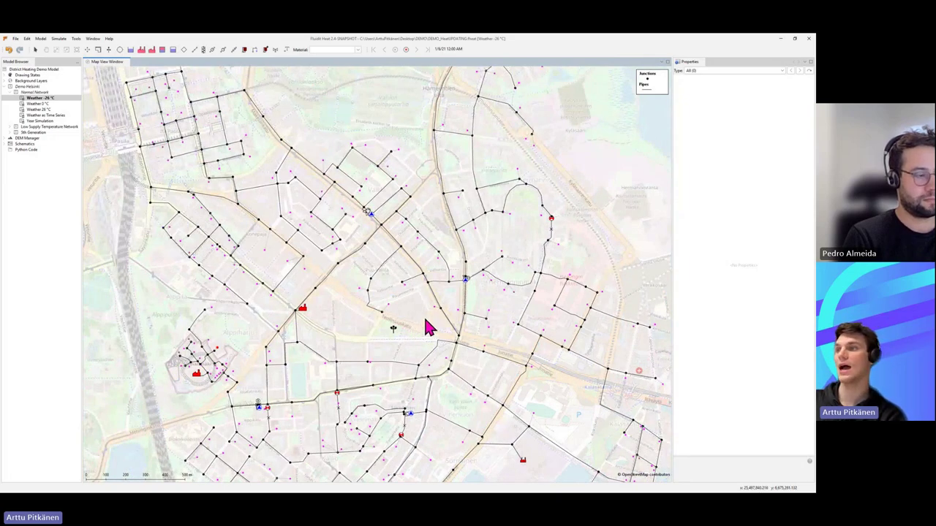
pyautogui.scroll(-2, 428, 329)
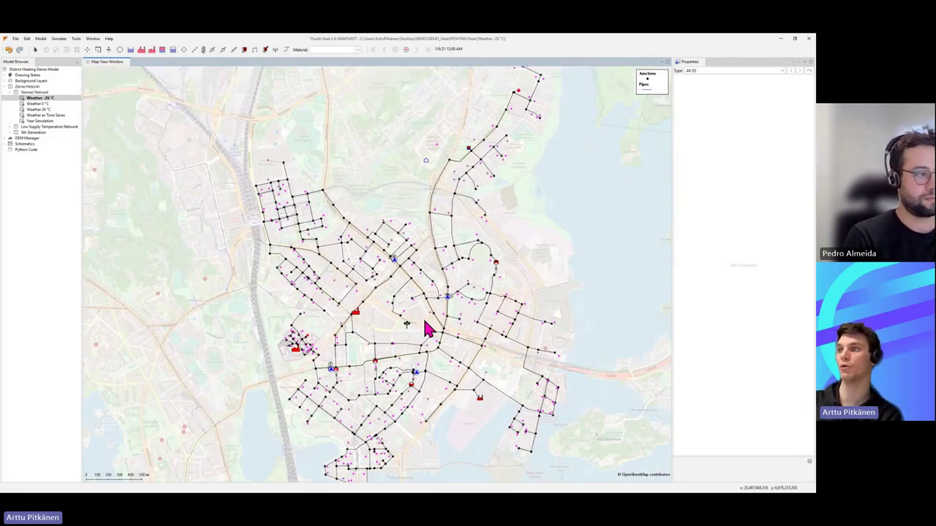
pyautogui.moveTo(441, 159); pyautogui.dragTo(413, 256)
pyautogui.scroll(3, 413, 256)
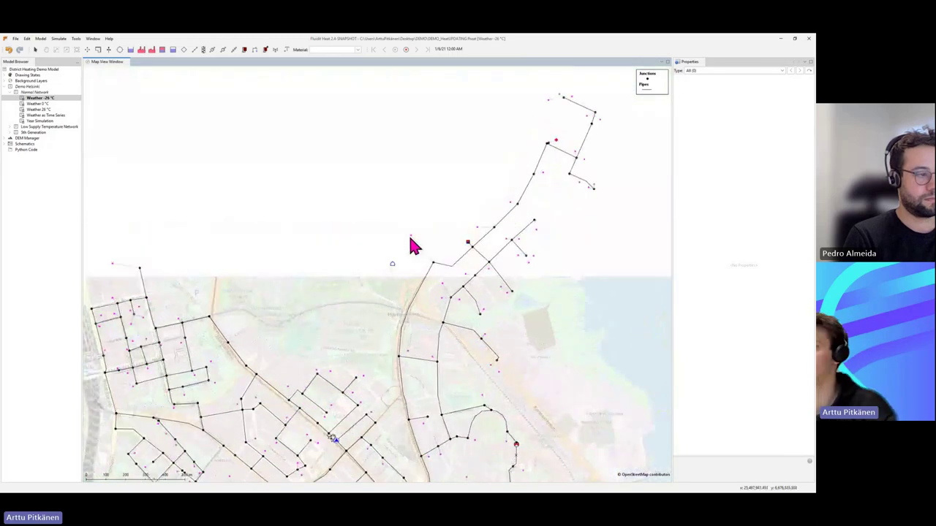
pyautogui.click(392, 265)
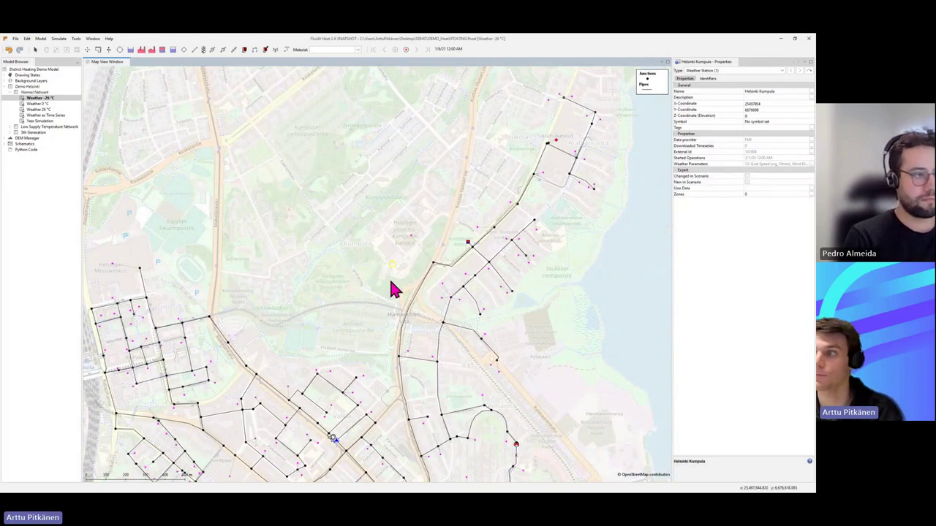
pyautogui.click(394, 268)
pyautogui.click(392, 266)
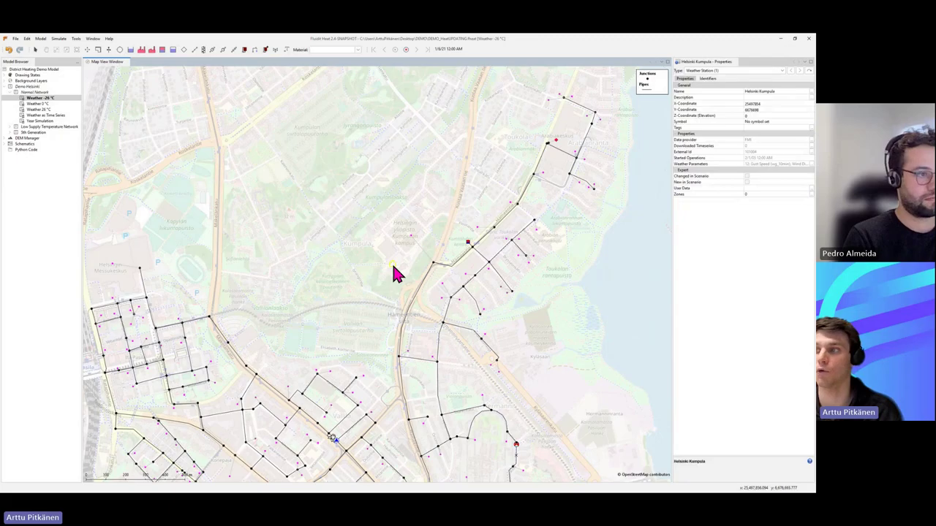
pyautogui.click(393, 272)
# - Compare the locations of the Helsinki Kumpula and Helsinki Kaisaniemi weather stations with UserWeatherStation-1 and review their properties
pyautogui.moveTo(334, 372); pyautogui.dragTo(361, 237)
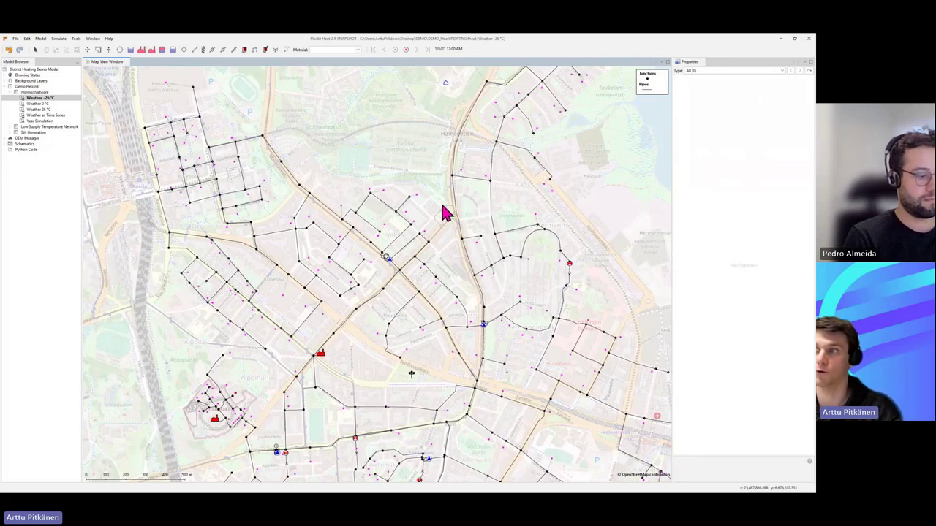
pyautogui.moveTo(443, 213); pyautogui.dragTo(393, 392)
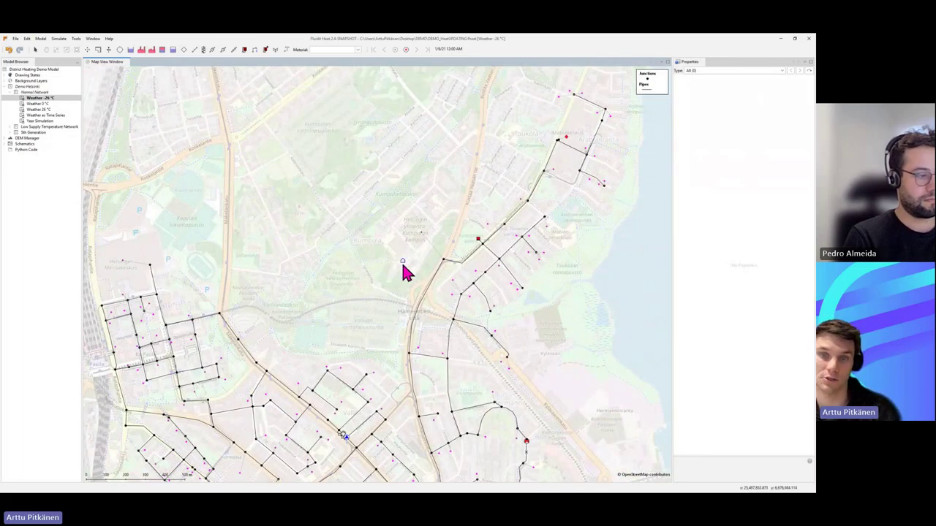
pyautogui.moveTo(428, 391); pyautogui.dragTo(451, 287)
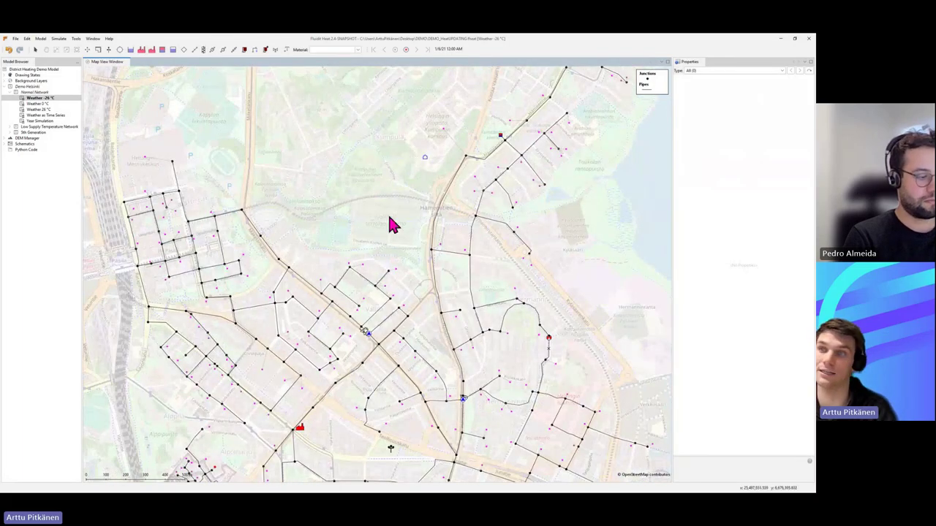
pyautogui.moveTo(439, 397); pyautogui.dragTo(463, 282)
pyautogui.scroll(-2, 443, 299)
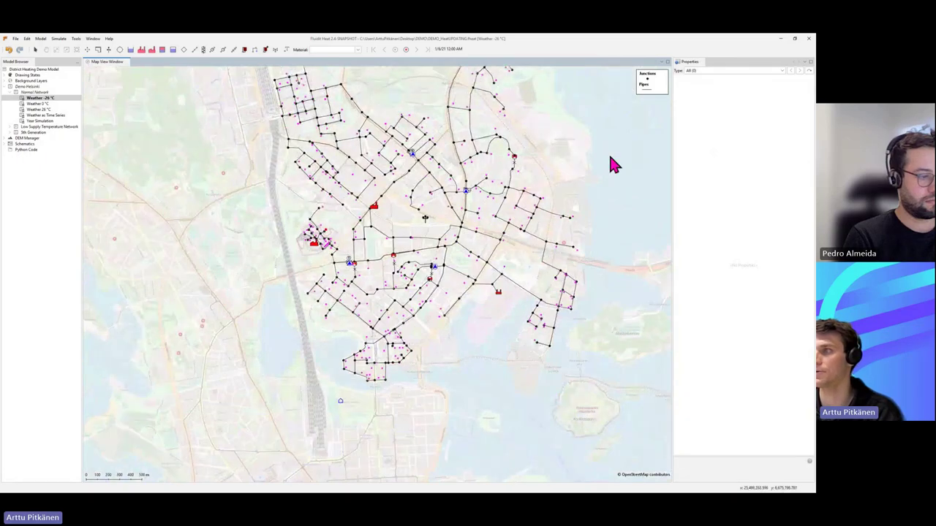
pyautogui.moveTo(595, 172); pyautogui.dragTo(566, 220)
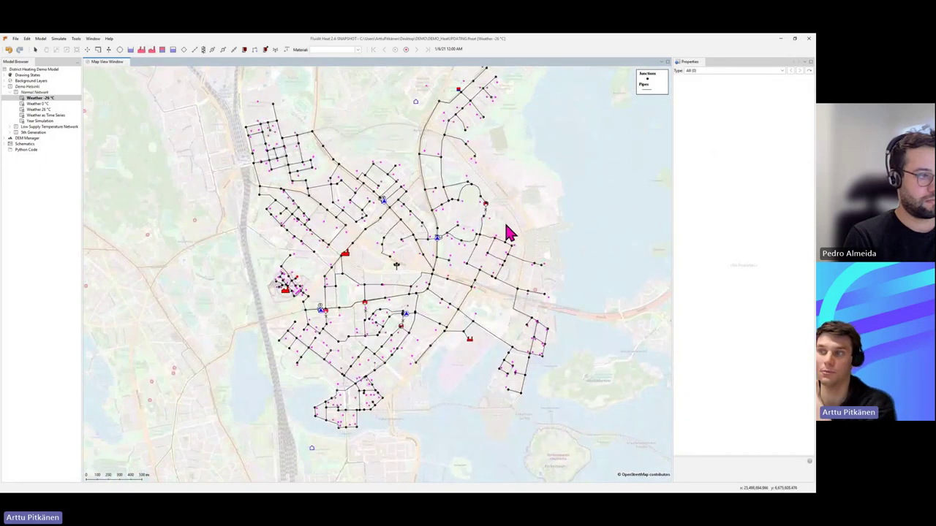
pyautogui.click(416, 101)
pyautogui.click(313, 451)
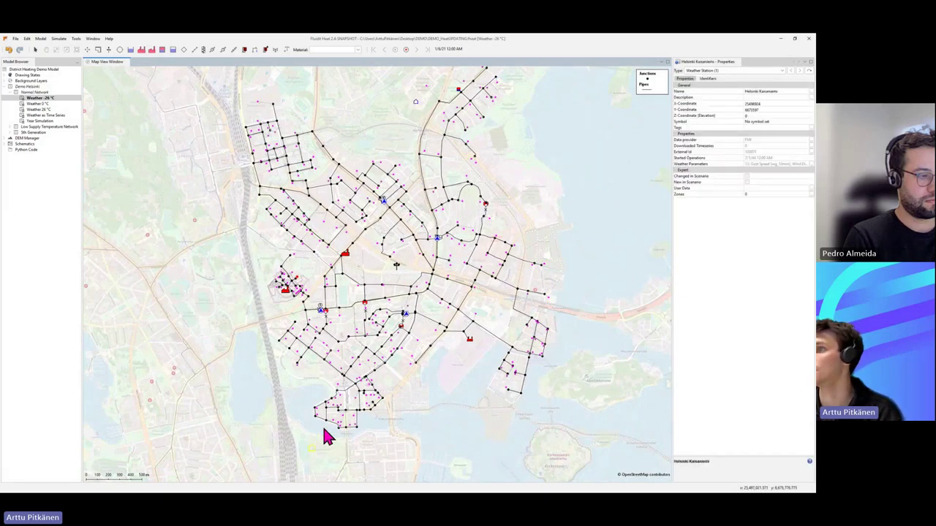
pyautogui.click(397, 268)
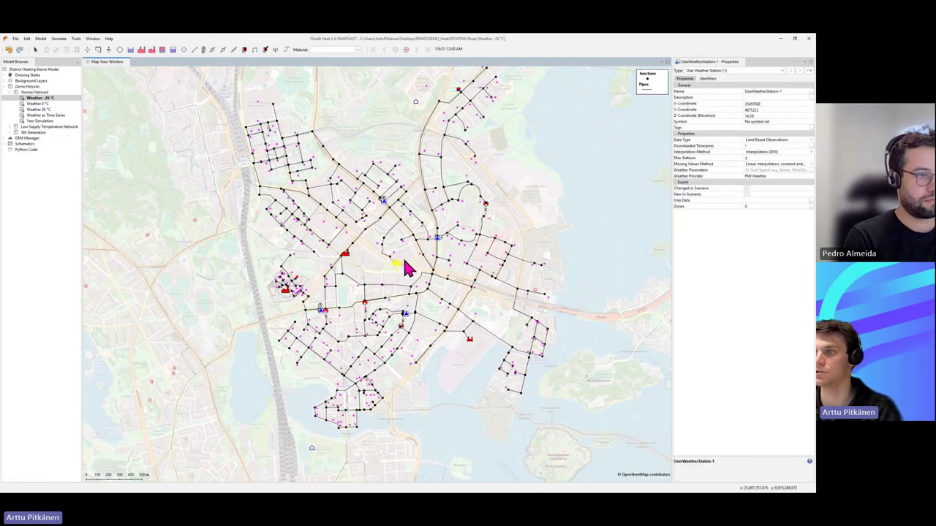
# - Switch between the Helsinki Kumpula weather station and UserWeatherStation-1 to compare their properties, and clear the selection
pyautogui.click(417, 106)
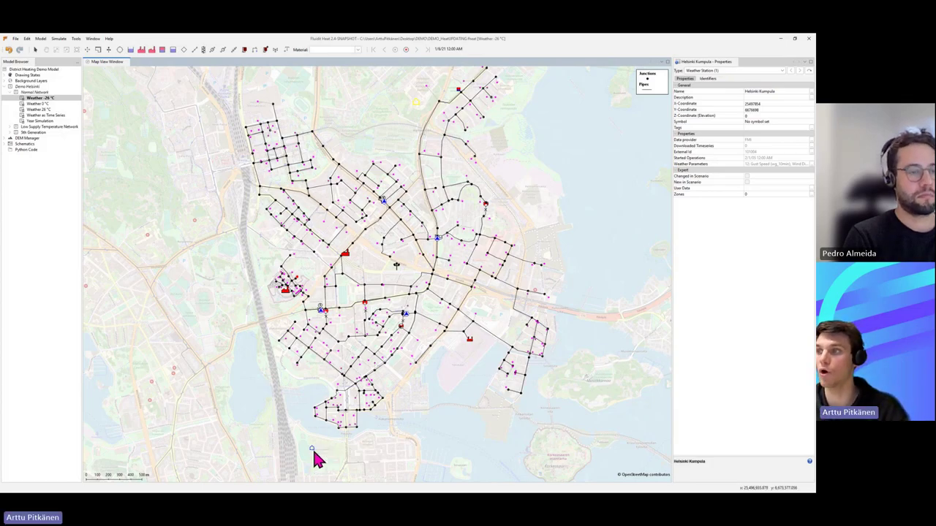
pyautogui.click(399, 269)
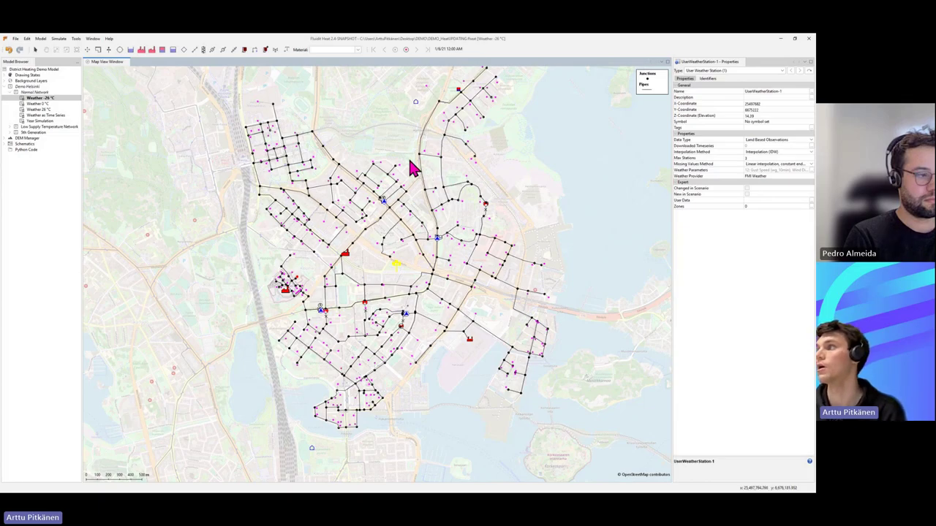
pyautogui.click(399, 263)
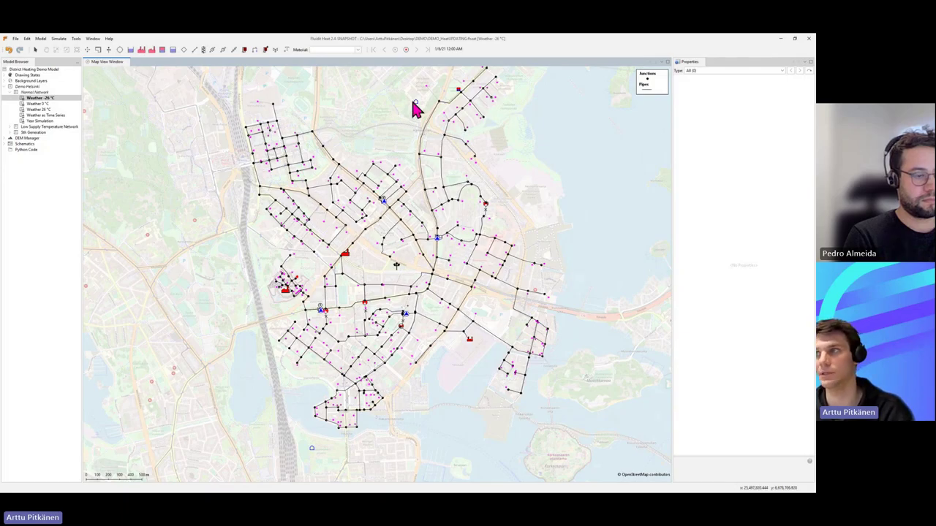
pyautogui.click(416, 103)
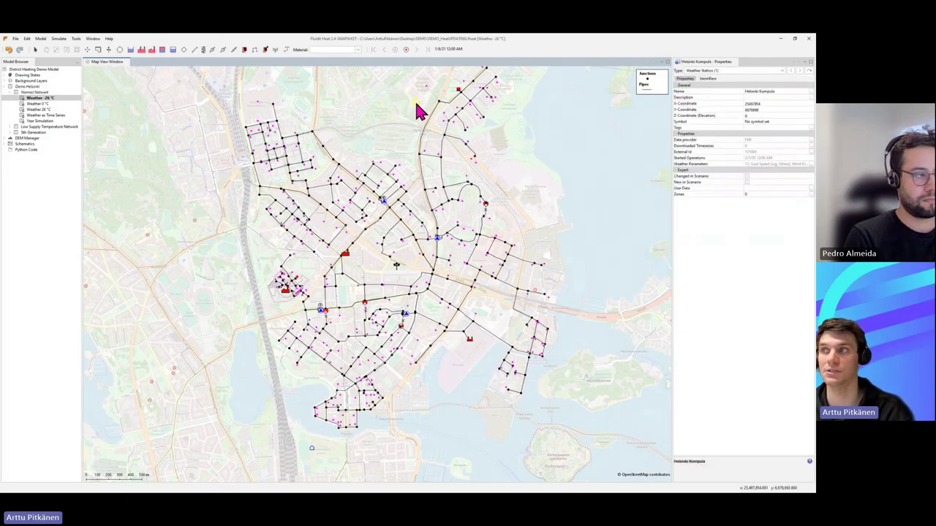
pyautogui.click(397, 267)
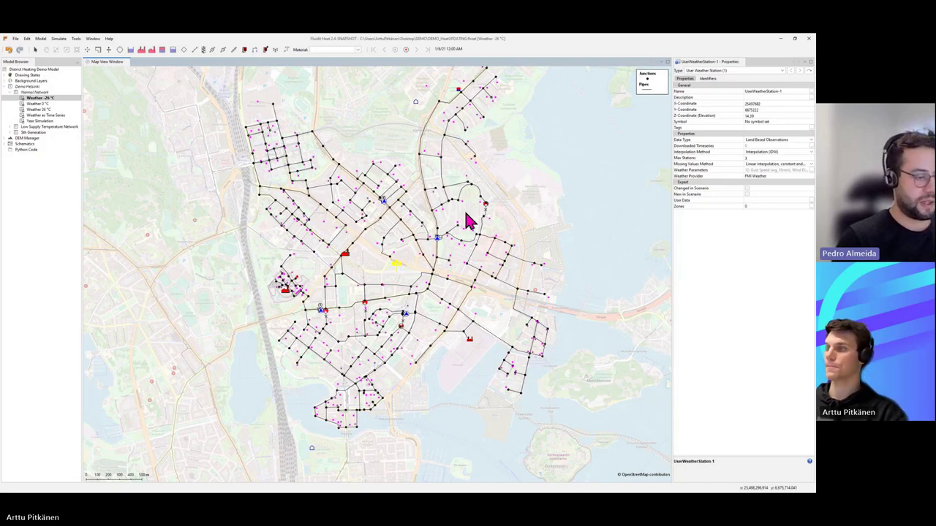
pyautogui.click(528, 225)
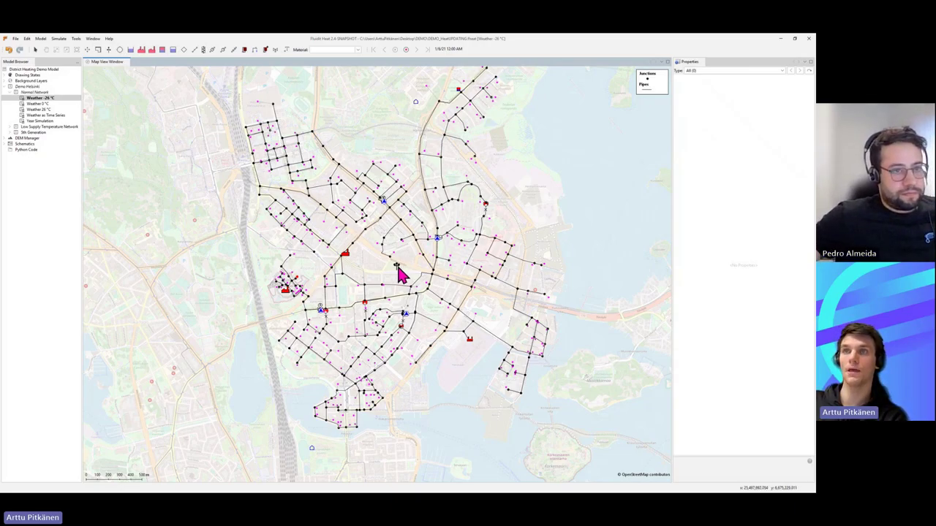
# - Review the ambient temperature of the Weather -26 °C scenario and compare its properties with the Weather as Time Series and Year Simulation scenarios
pyautogui.click(41, 97)
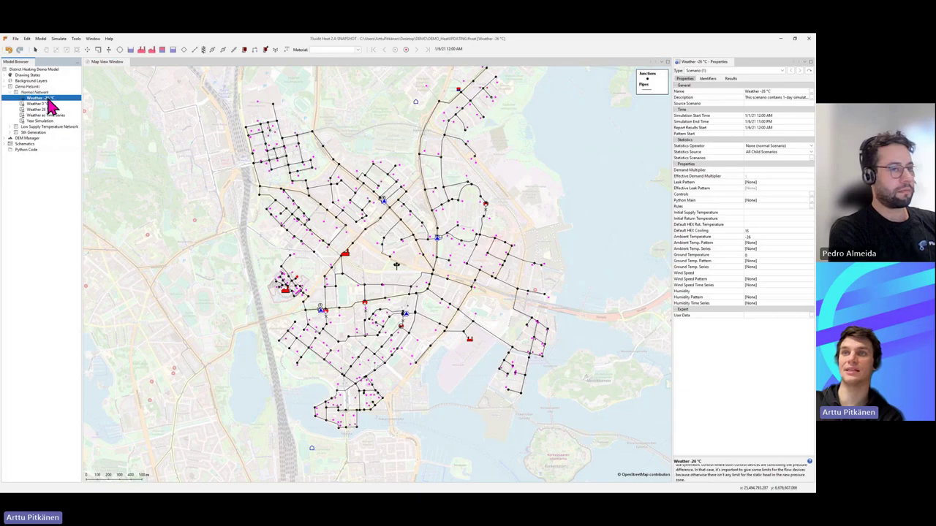
pyautogui.click(687, 237)
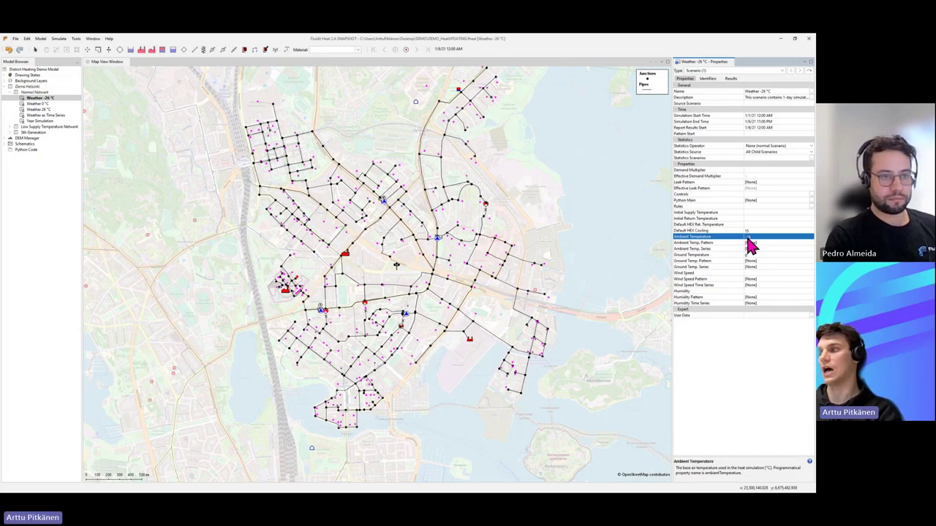
pyautogui.click(494, 296)
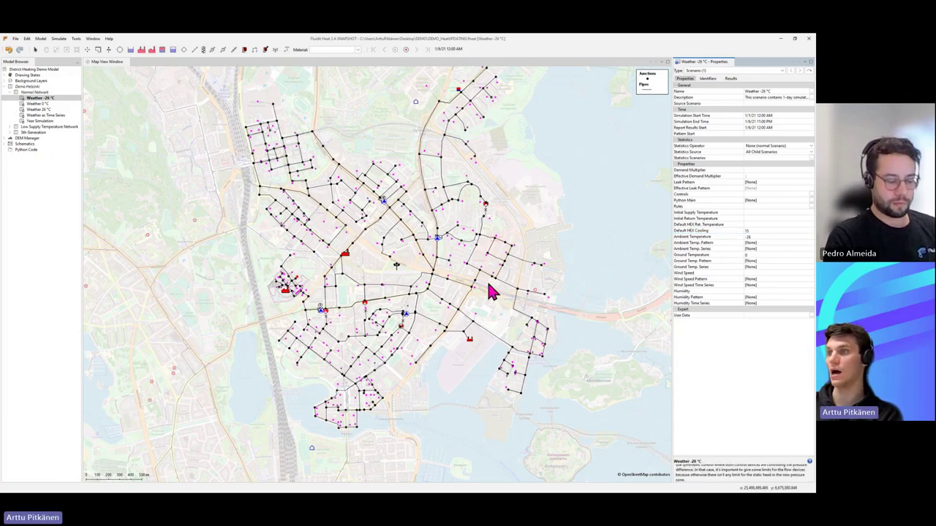
pyautogui.click(44, 116)
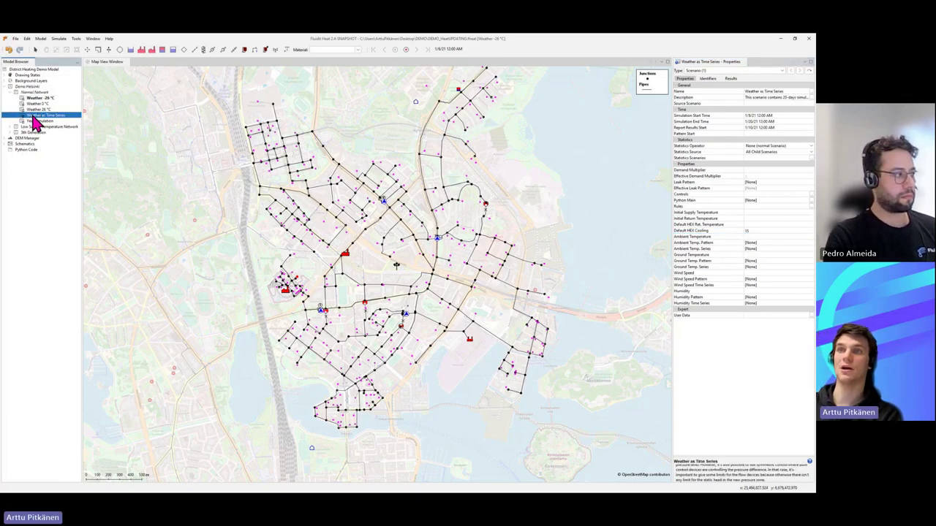
pyautogui.click(35, 122)
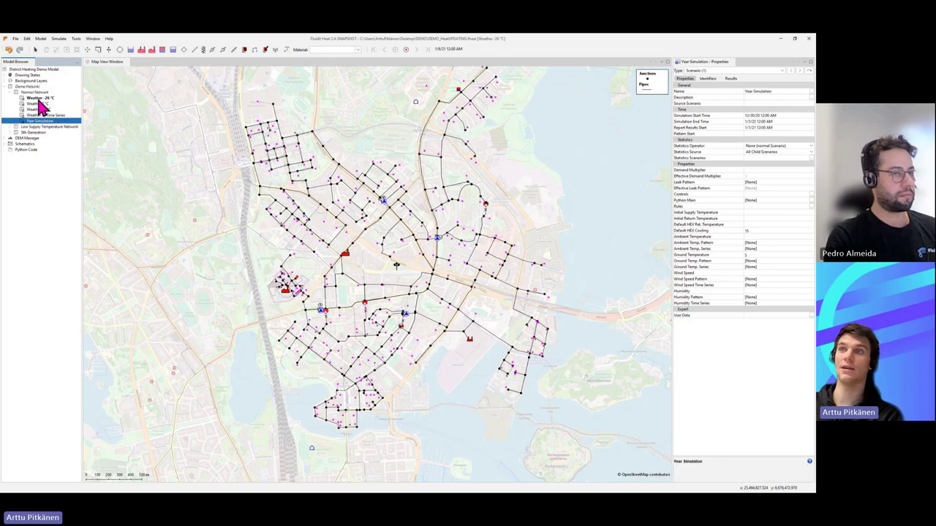
pyautogui.click(38, 97)
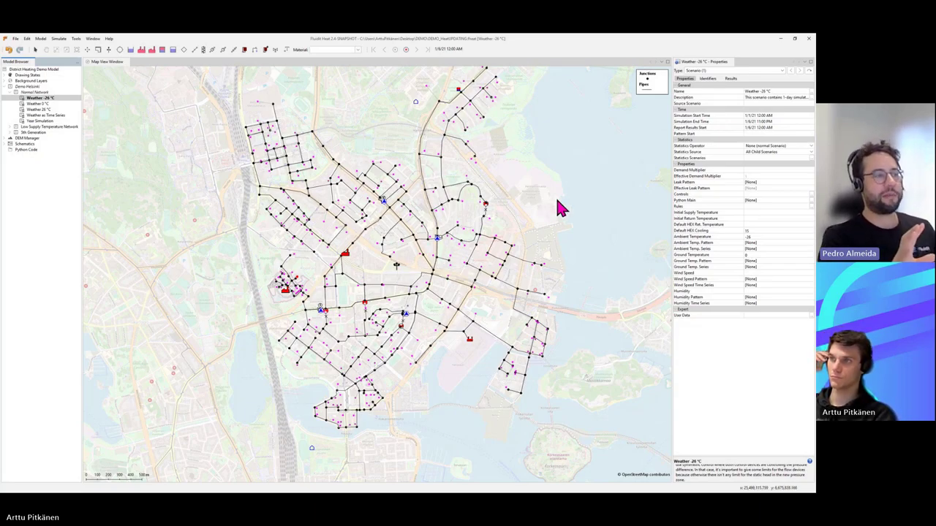
# - Locate the accumulator in the northern part of the network and review its properties
pyautogui.moveTo(559, 209); pyautogui.dragTo(556, 276)
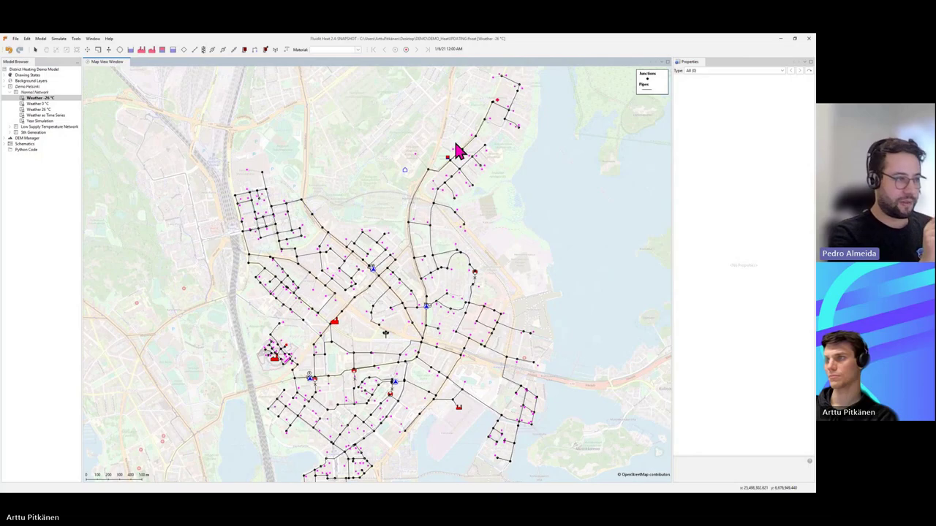
pyautogui.moveTo(453, 167); pyautogui.dragTo(422, 236)
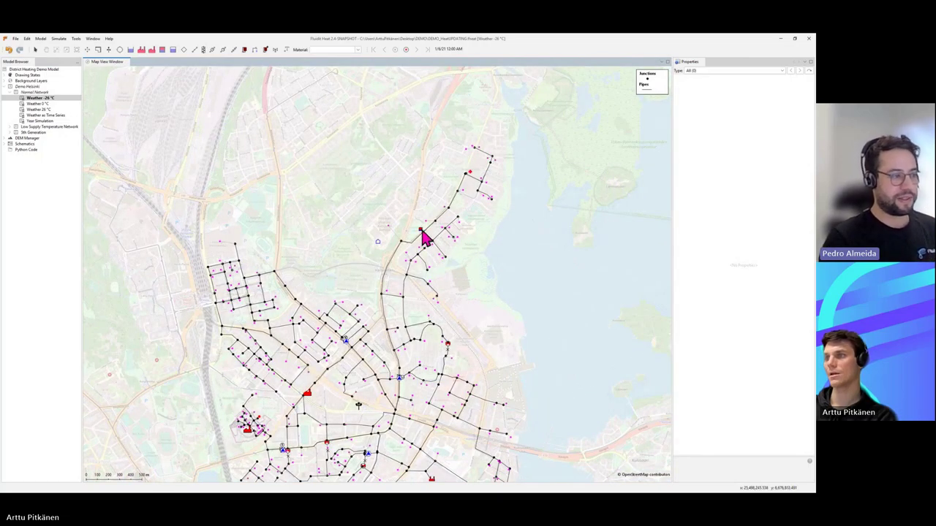
pyautogui.click(420, 231)
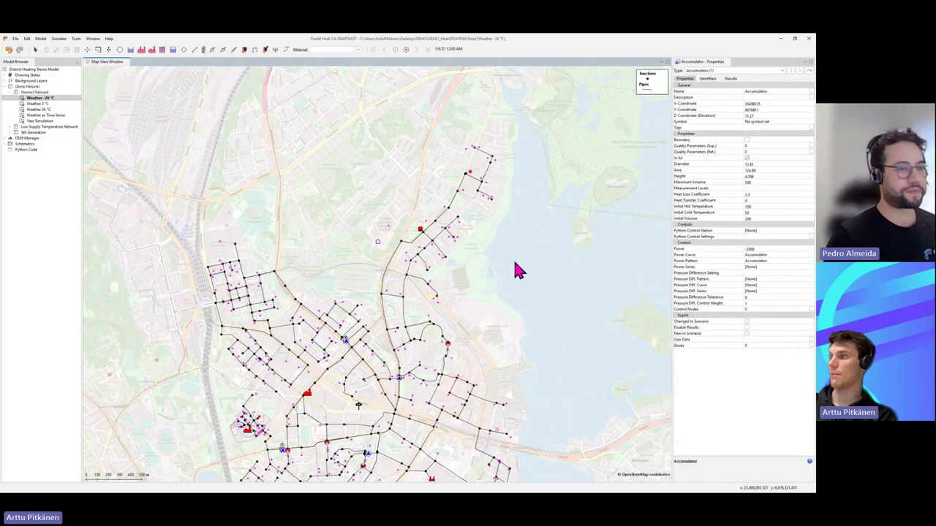
pyautogui.click(475, 249)
pyautogui.click(421, 231)
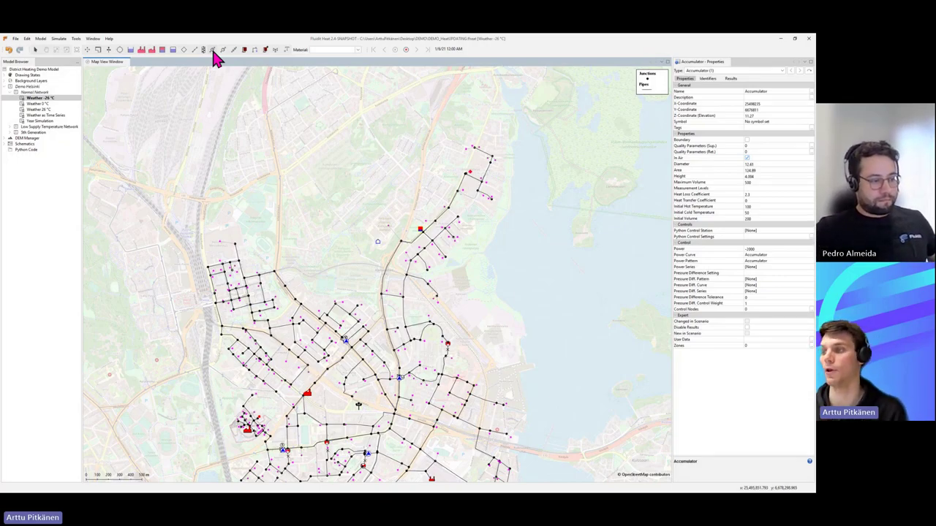
# - Examine the control type, control nodes and pressure difference setting of the Hanasaari main plant
pyautogui.moveTo(369, 383); pyautogui.dragTo(395, 244)
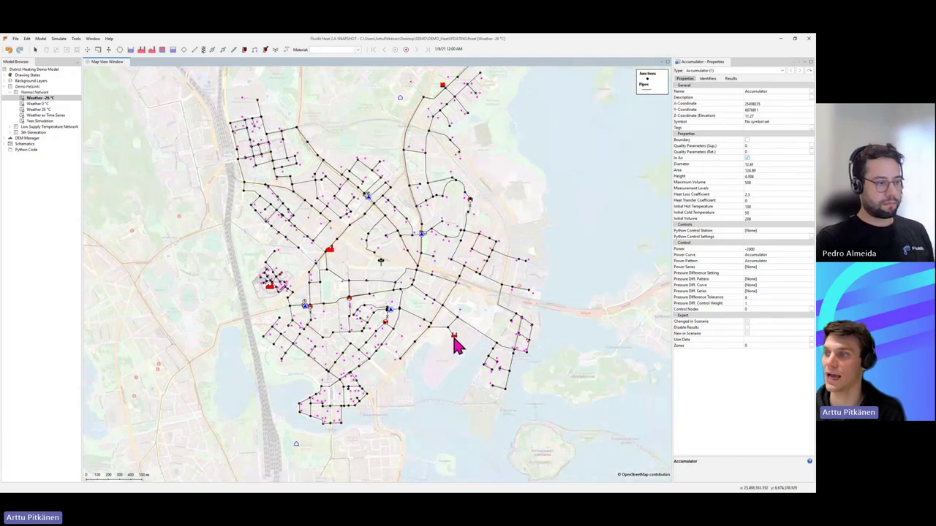
pyautogui.click(454, 338)
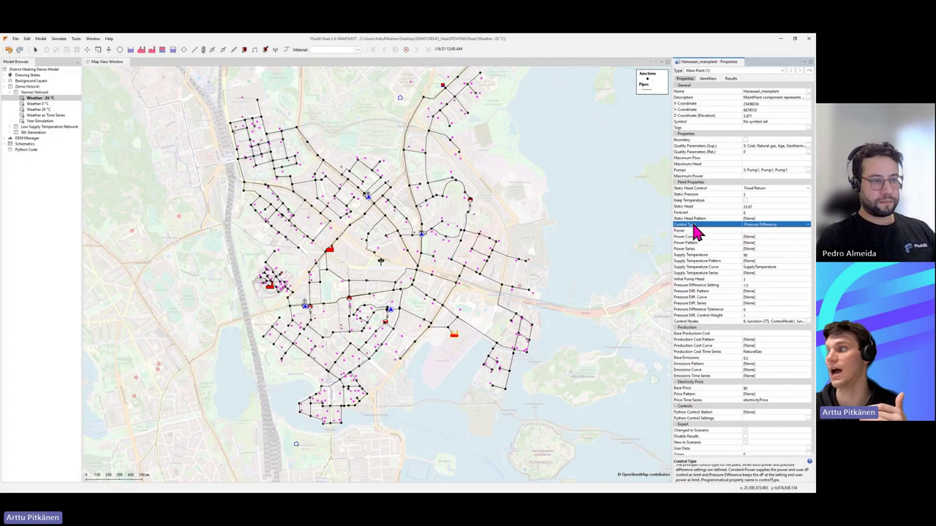
pyautogui.click(700, 321)
pyautogui.click(698, 285)
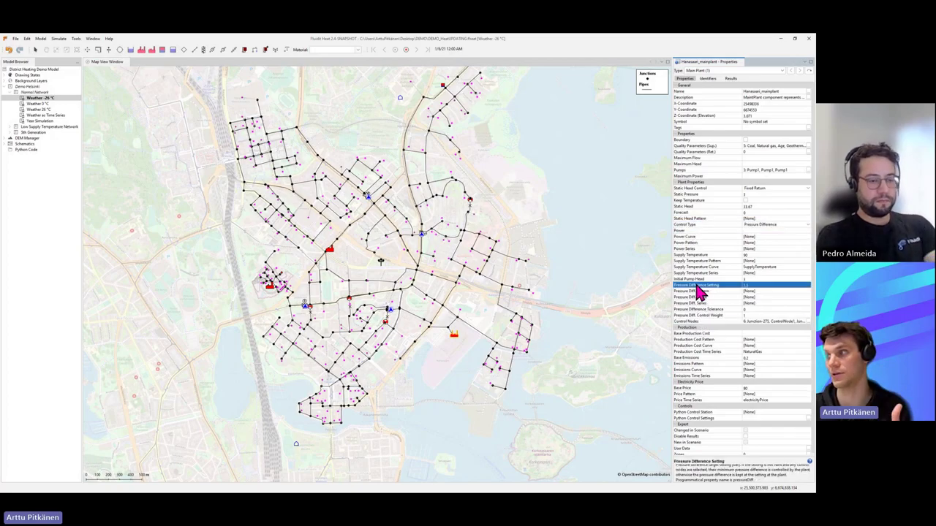
pyautogui.click(647, 297)
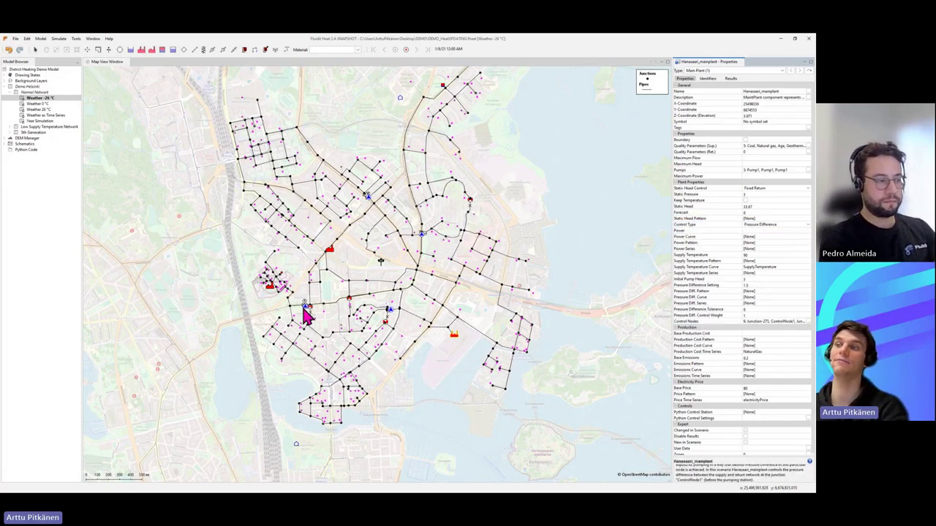
# - Inspect the BoosterPumpSupply pump battery on Helsinginkatu, checking its control nodes, pressure difference setting and map tooltip results
pyautogui.scroll(8, 305, 310)
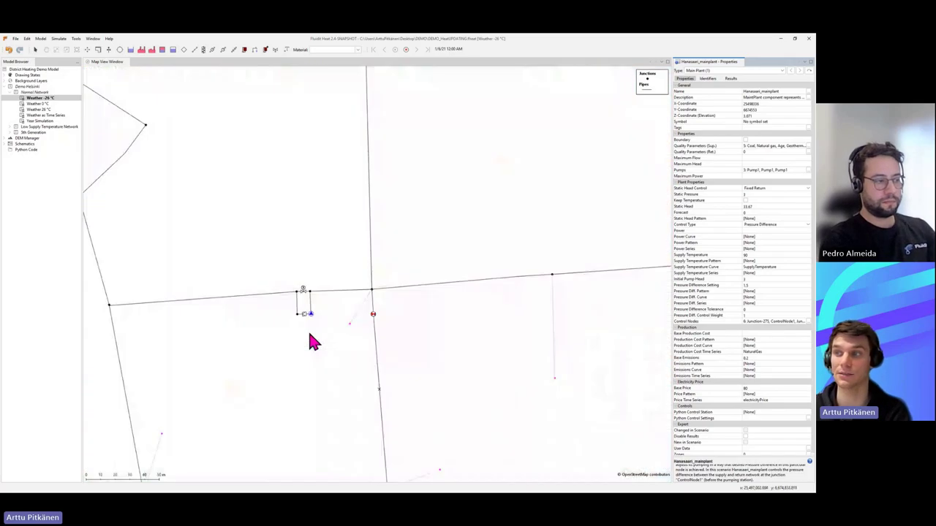
pyautogui.click(305, 316)
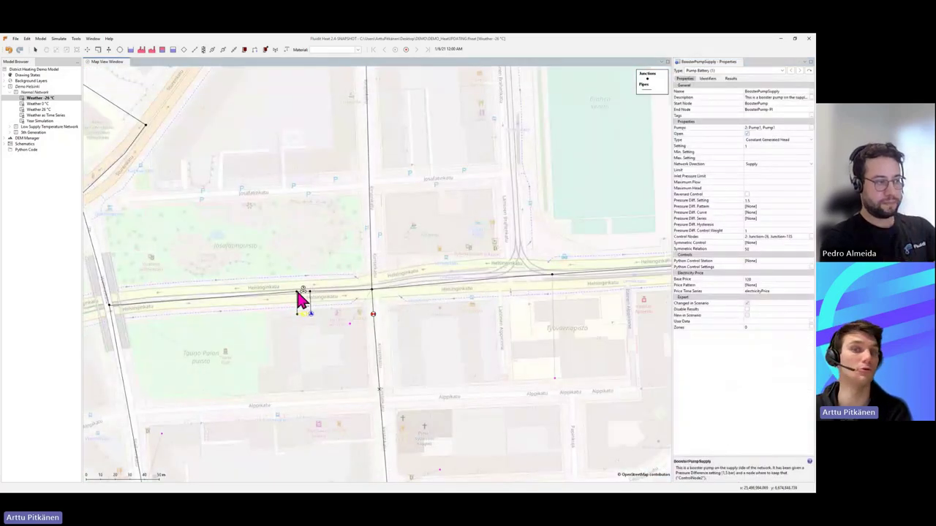
pyautogui.click(321, 328)
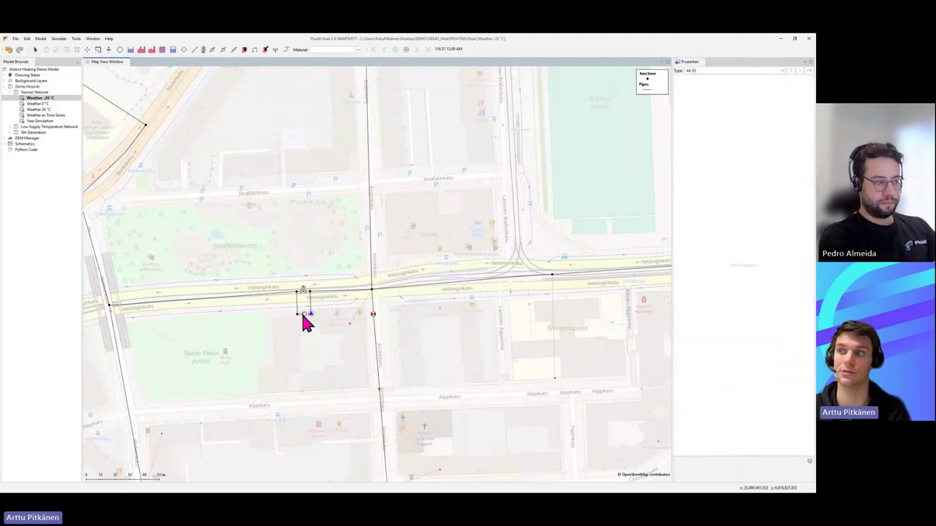
pyautogui.click(305, 316)
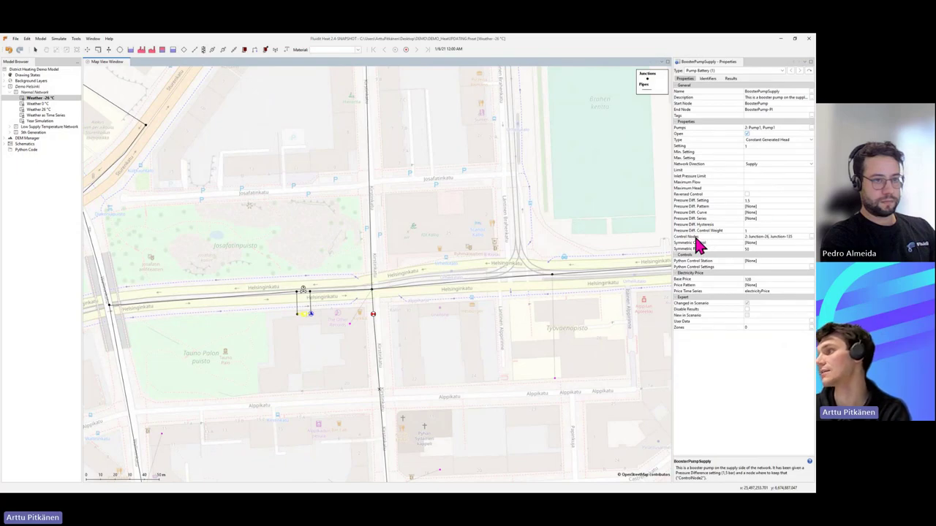
pyautogui.click(698, 238)
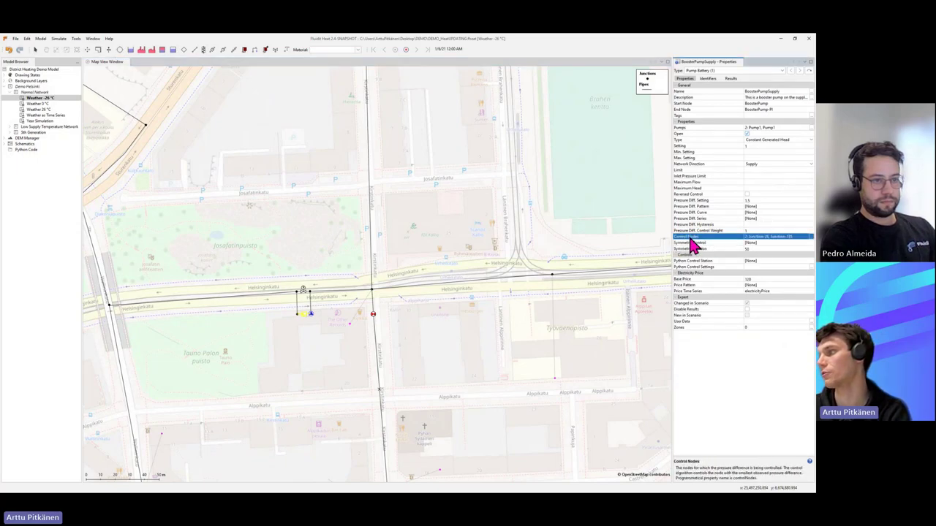
pyautogui.click(691, 195)
pyautogui.click(691, 201)
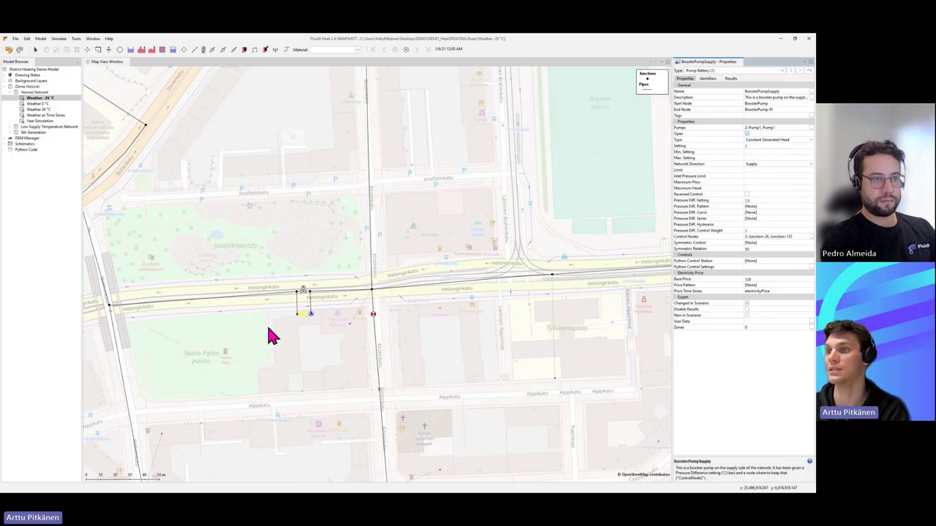
pyautogui.moveTo(308, 324)
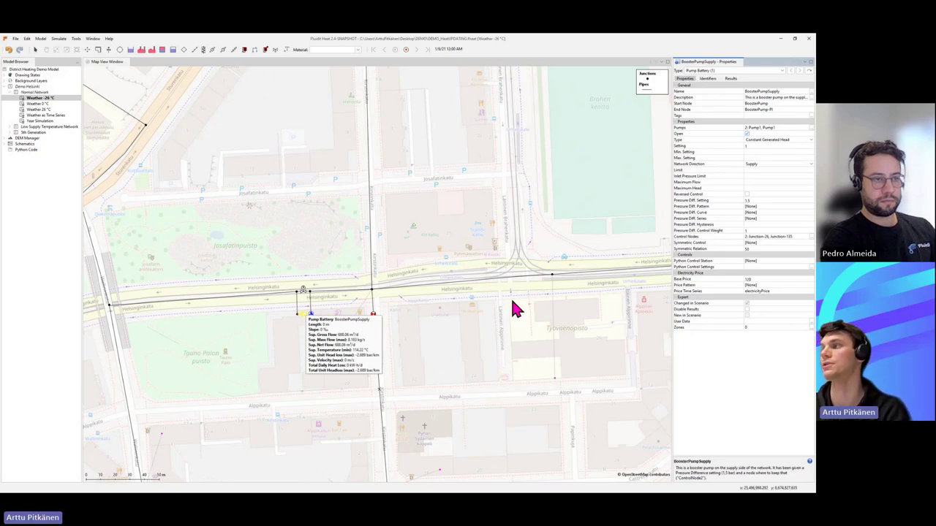
# - Look through the control type options of BoosterPumpSupply without changing the type, and read the description of its Setting property
pyautogui.click(699, 140)
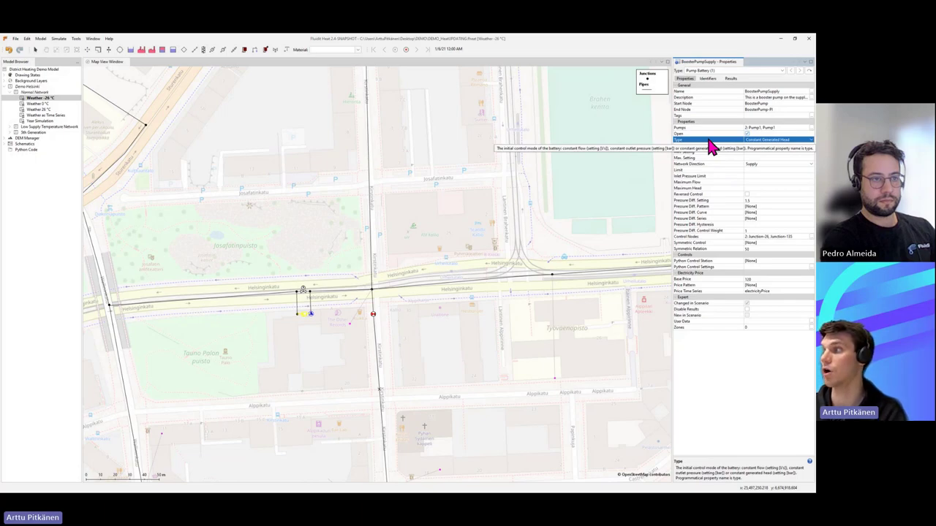
pyautogui.click(775, 140)
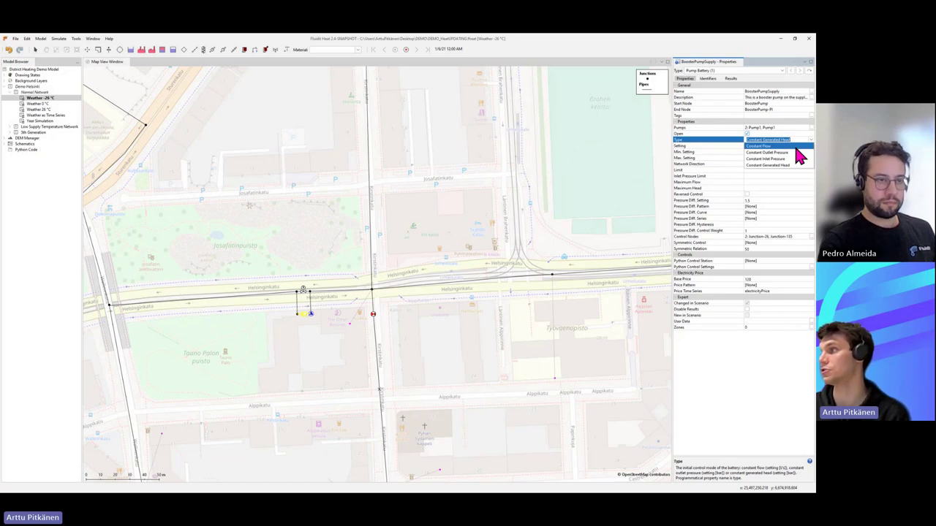
pyautogui.click(718, 146)
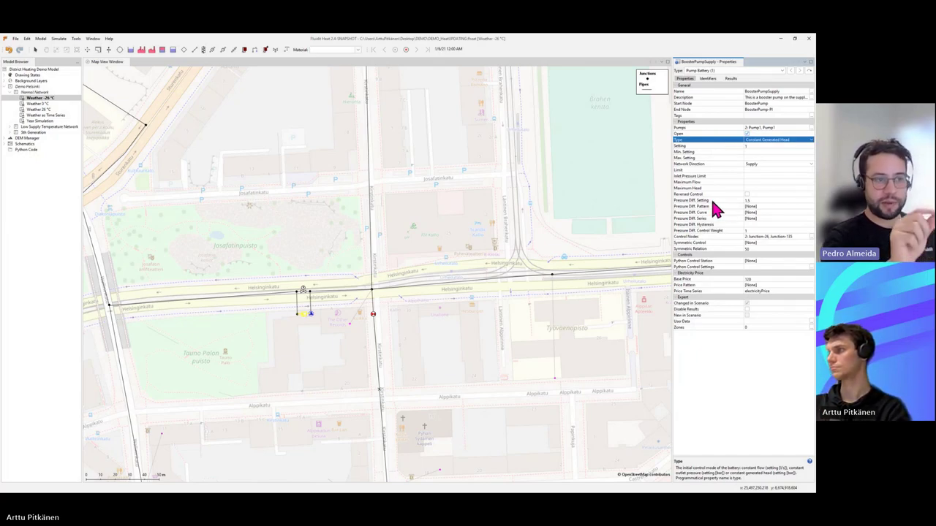
pyautogui.click(698, 147)
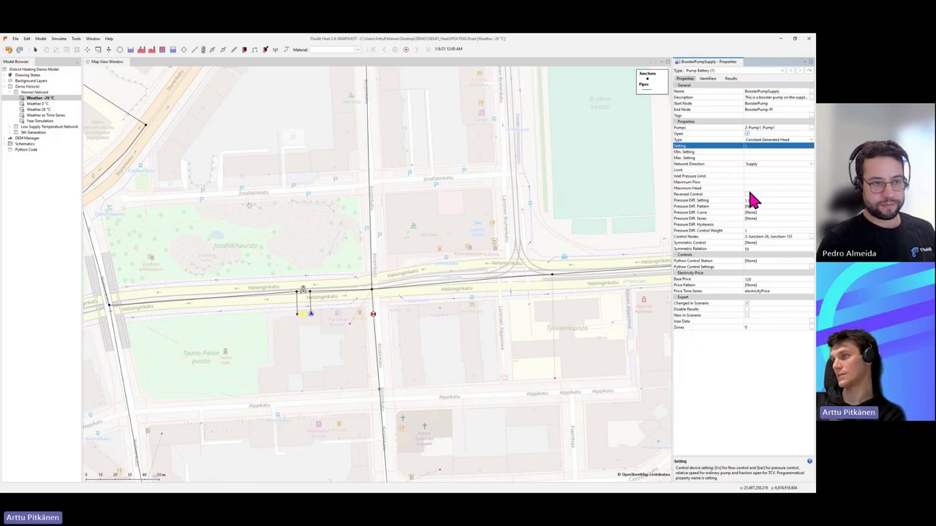
pyautogui.click(698, 139)
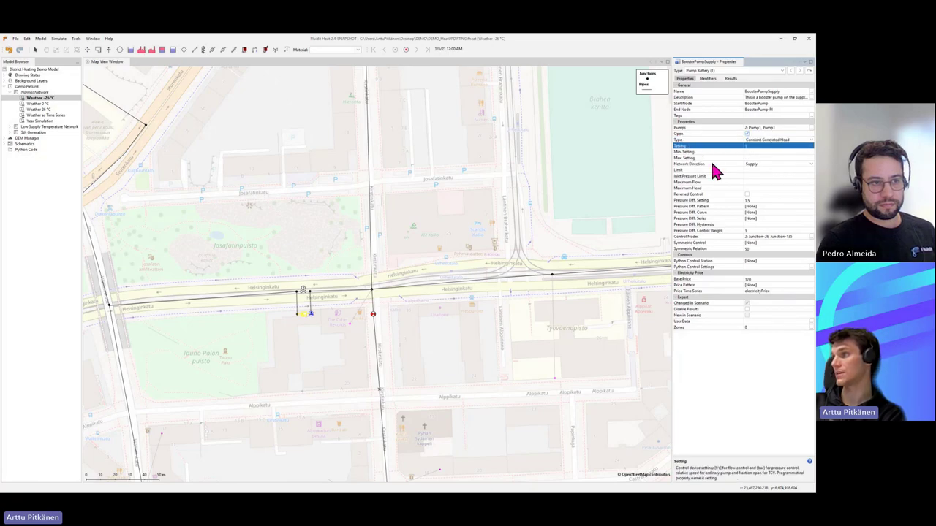
# - Recheck how the control nodes and the pressure difference setting of BoosterPumpSupply work together, reading their property descriptions
pyautogui.click(691, 203)
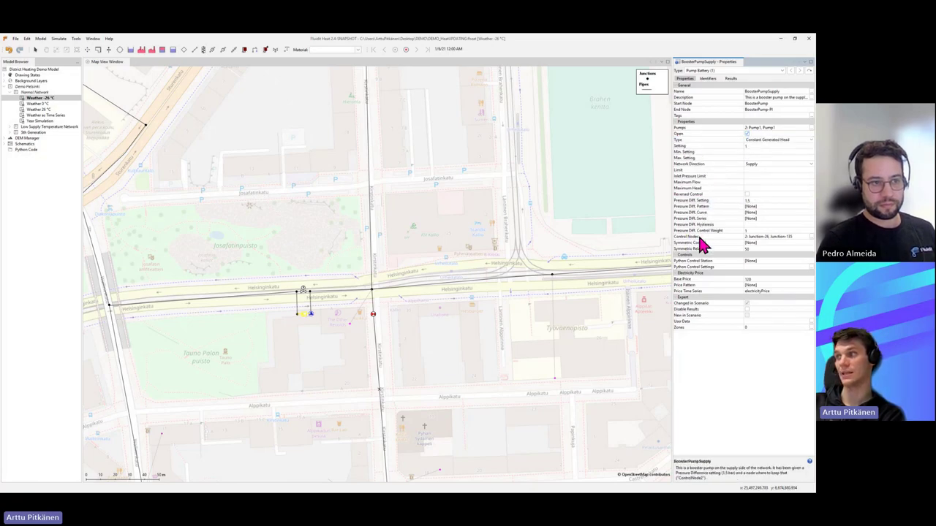
pyautogui.click(697, 236)
pyautogui.click(700, 248)
pyautogui.click(699, 237)
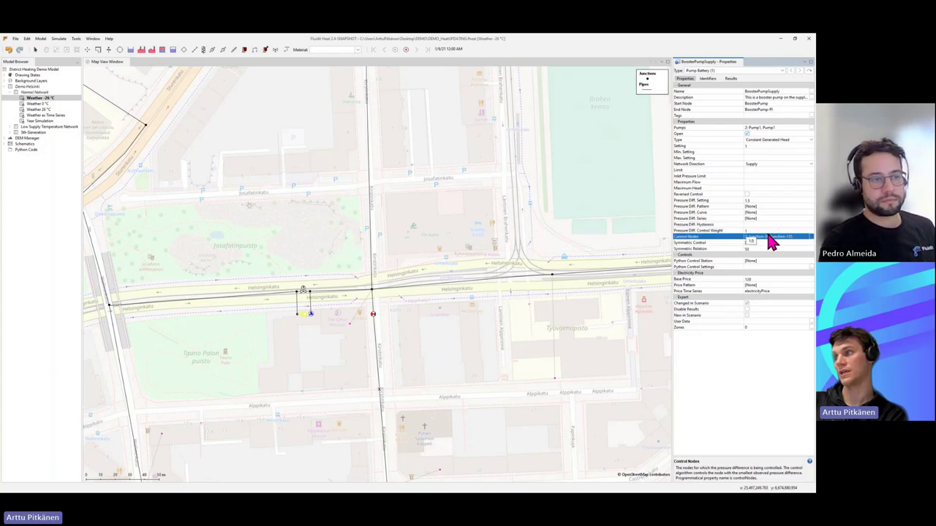
pyautogui.click(698, 200)
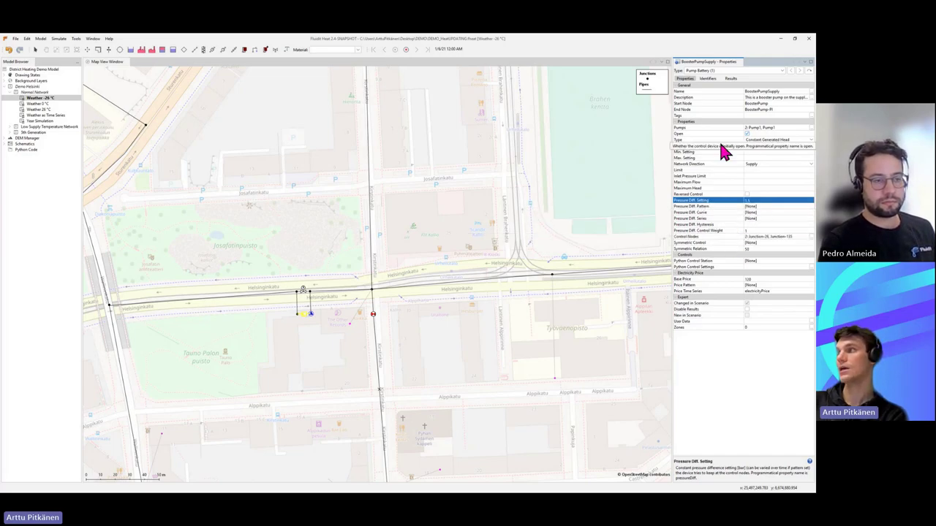
# - Compare the control type options, Setting and pressure difference setting of BoosterPumpSupply, keeping the type at Constant Generated Head
pyautogui.click(700, 140)
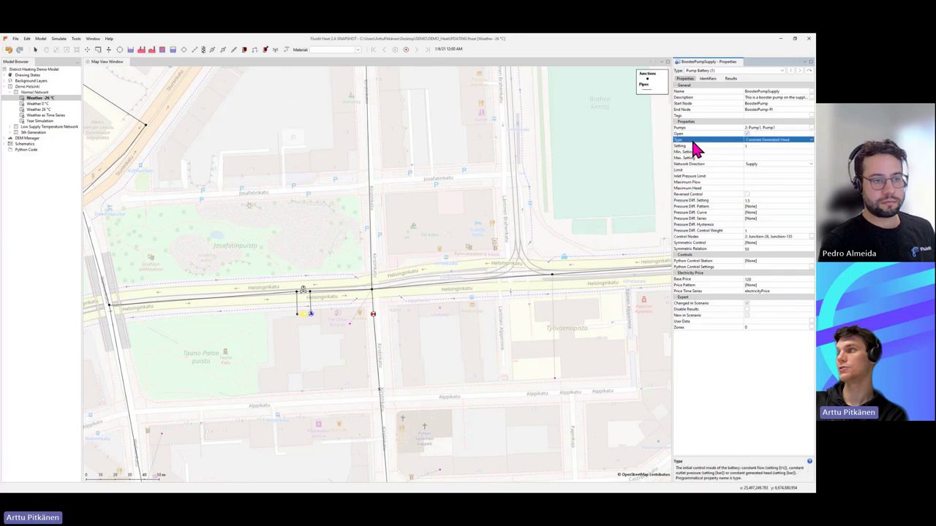
pyautogui.click(691, 146)
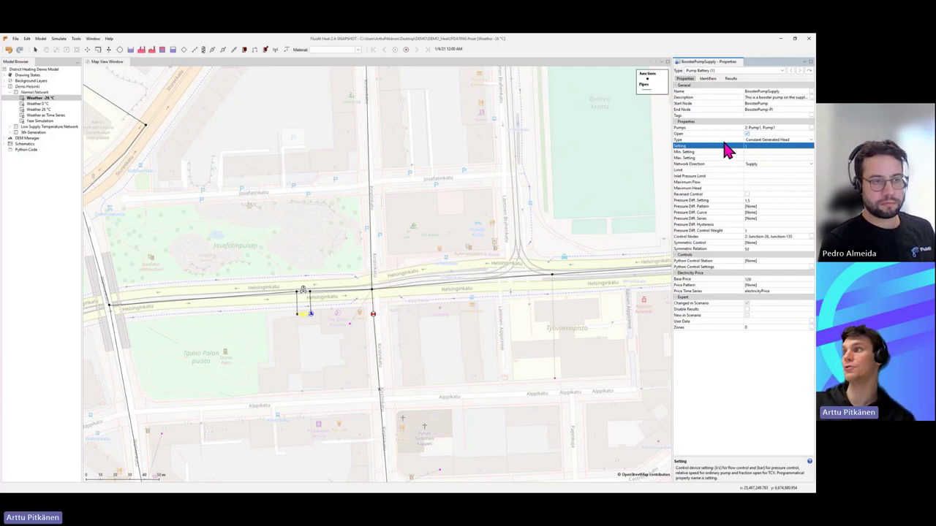
pyautogui.click(720, 140)
pyautogui.click(713, 146)
pyautogui.click(758, 139)
pyautogui.click(760, 146)
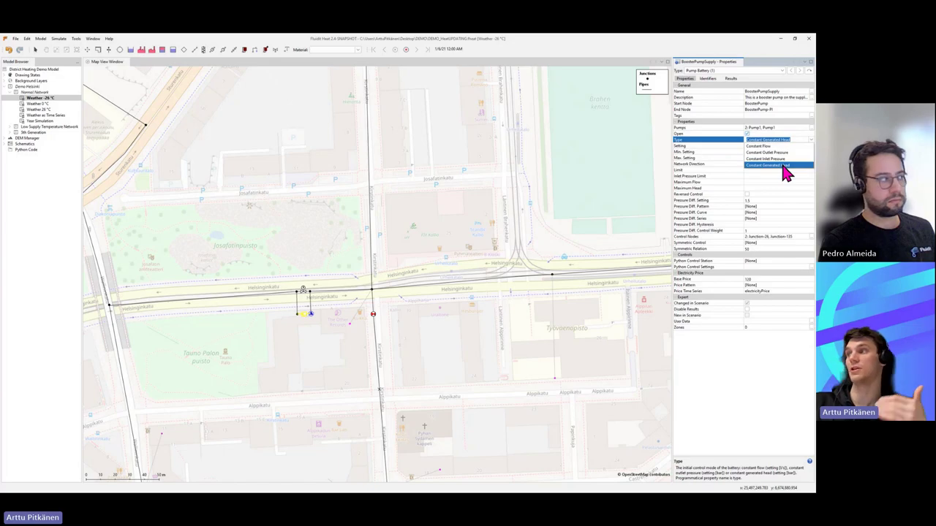
pyautogui.click(695, 139)
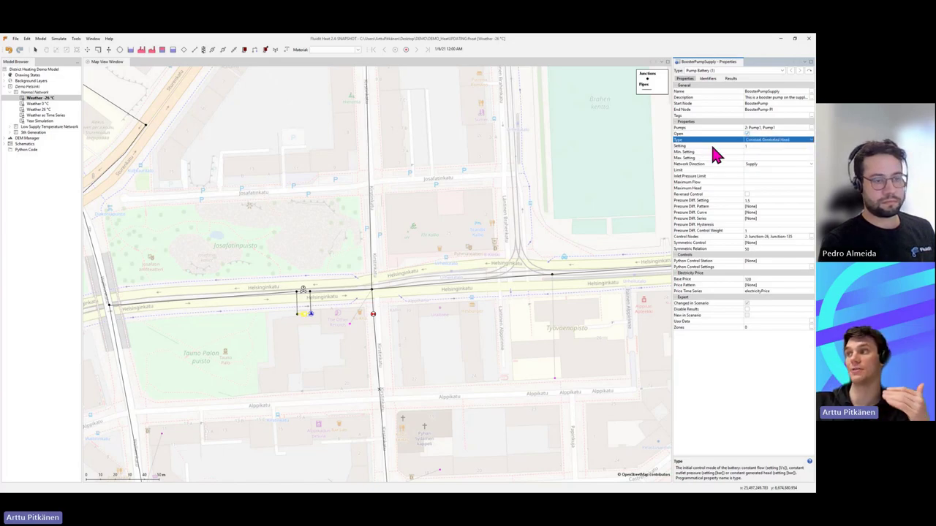
pyautogui.click(703, 193)
pyautogui.click(706, 201)
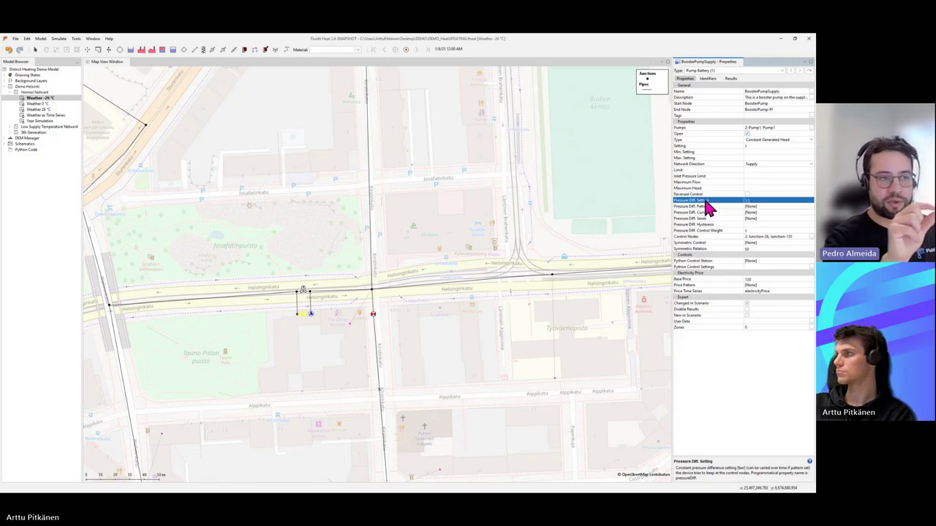
# - Open the pump list of BoosterPumpSupply and display its working range chart, placing it clear over the map
pyautogui.click(676, 128)
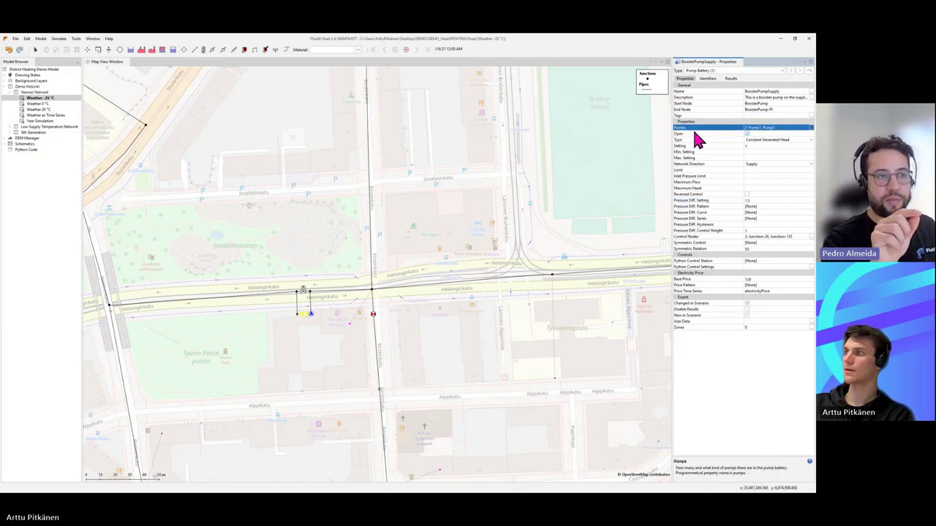
pyautogui.click(811, 129)
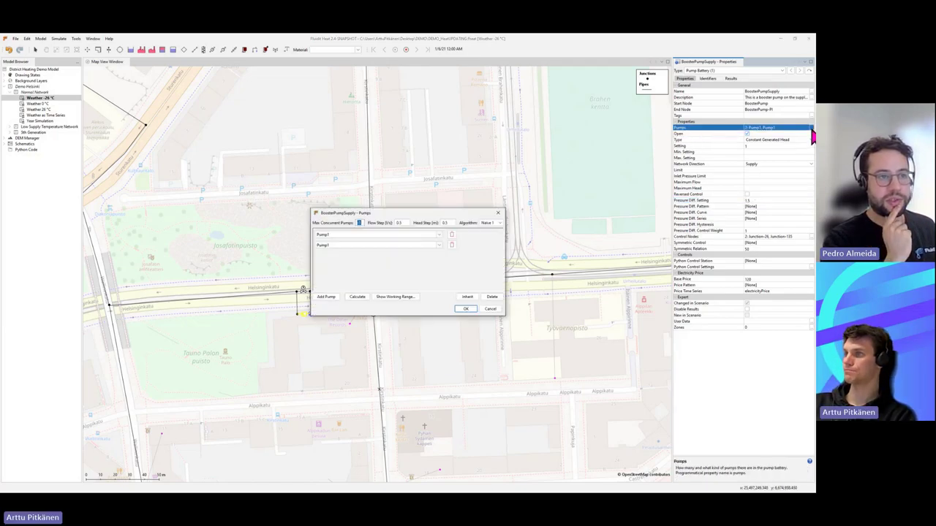
pyautogui.moveTo(382, 214); pyautogui.dragTo(456, 166)
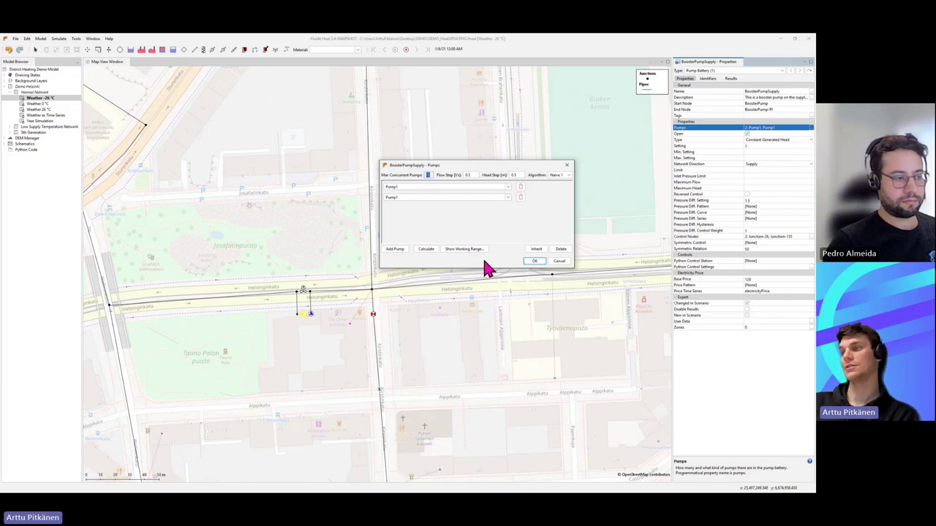
pyautogui.click(463, 249)
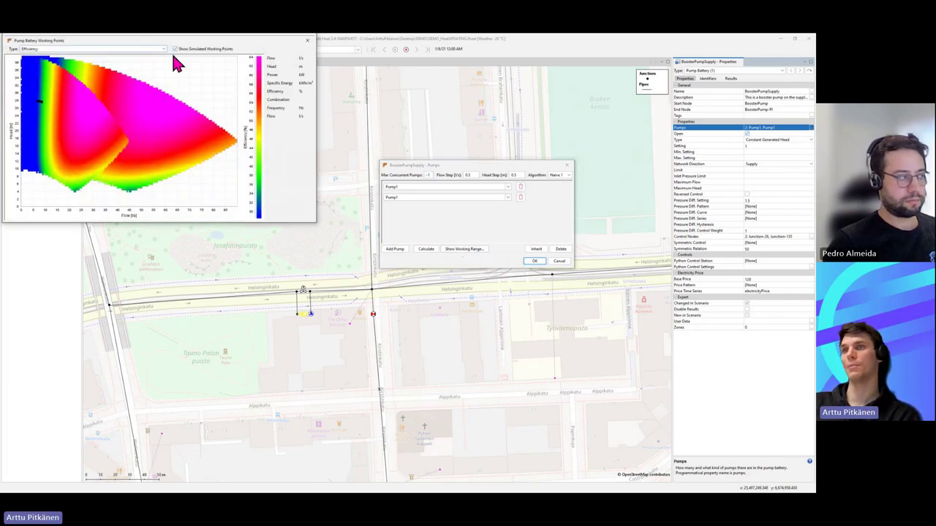
pyautogui.moveTo(143, 41); pyautogui.dragTo(198, 135)
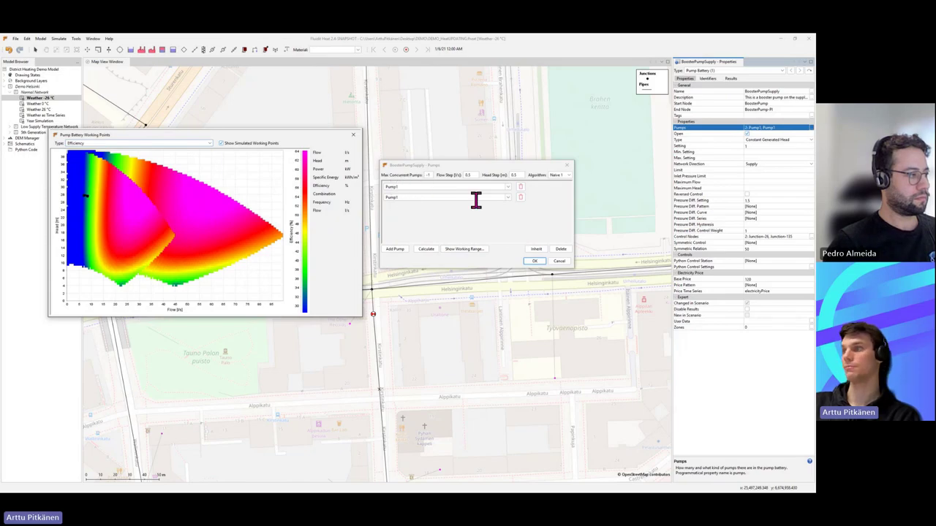
pyautogui.moveTo(233, 136); pyautogui.dragTo(396, 108)
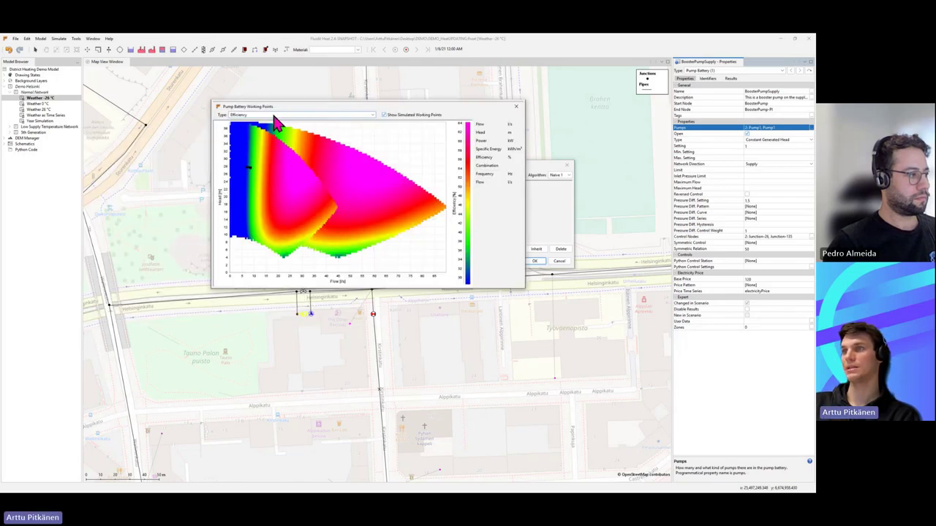
pyautogui.moveTo(338, 111); pyautogui.dragTo(301, 115)
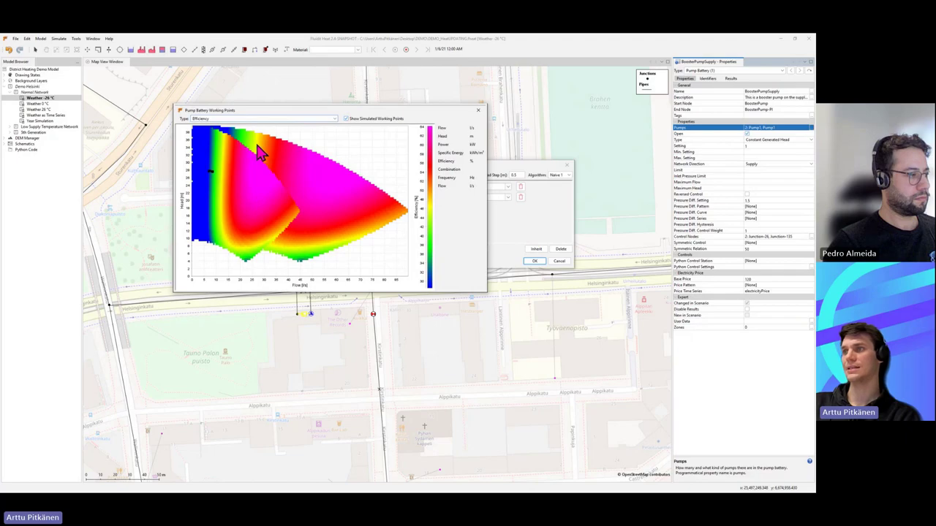
# - Keep the chart type at Efficiency, zoom in on the simulated working points, and read the values at several points around them
pyautogui.click(213, 120)
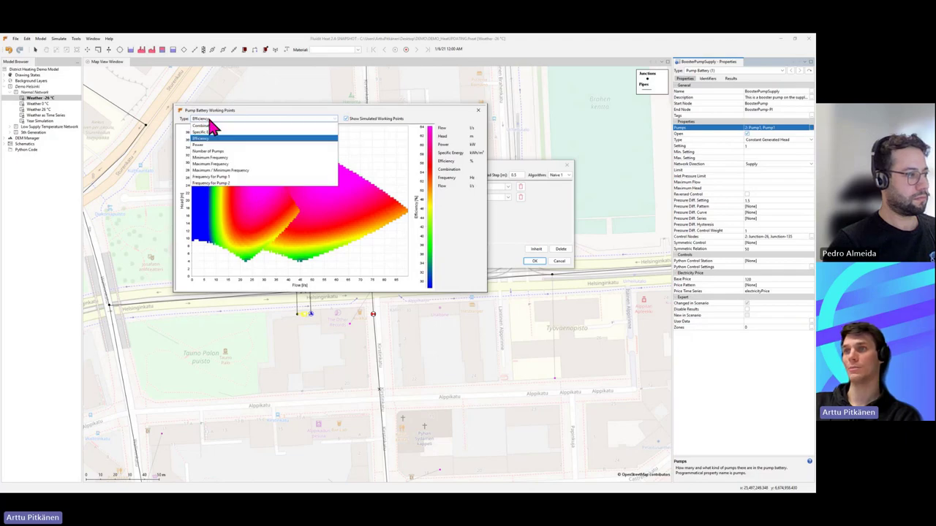
pyautogui.click(216, 139)
pyautogui.moveTo(203, 167); pyautogui.dragTo(220, 184)
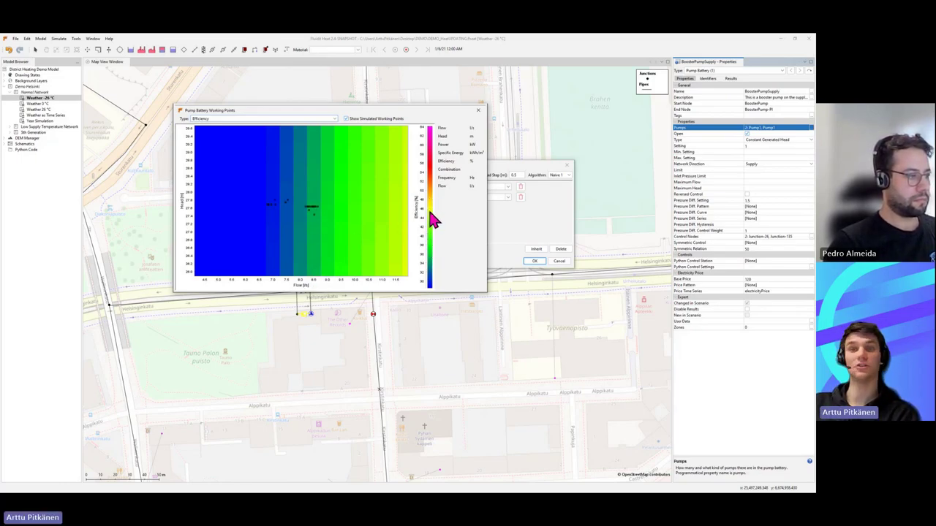
pyautogui.click(326, 211)
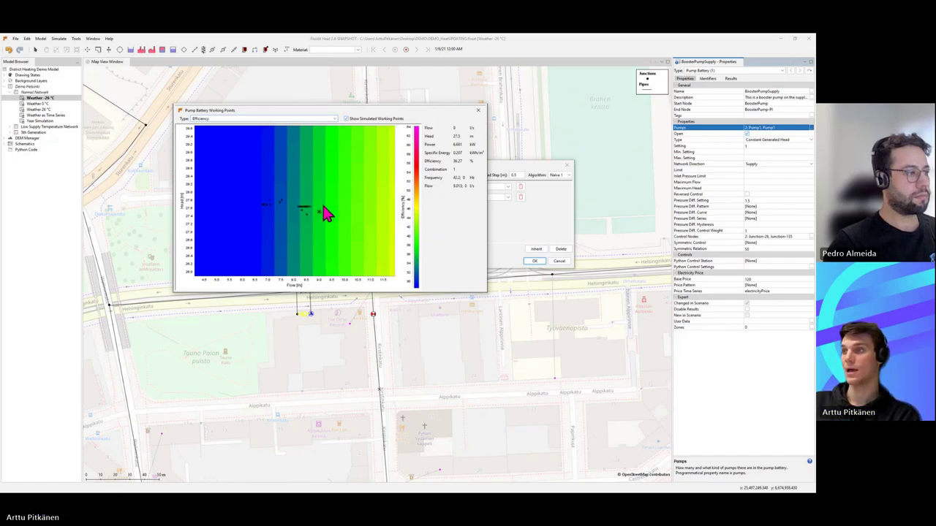
pyautogui.click(343, 152)
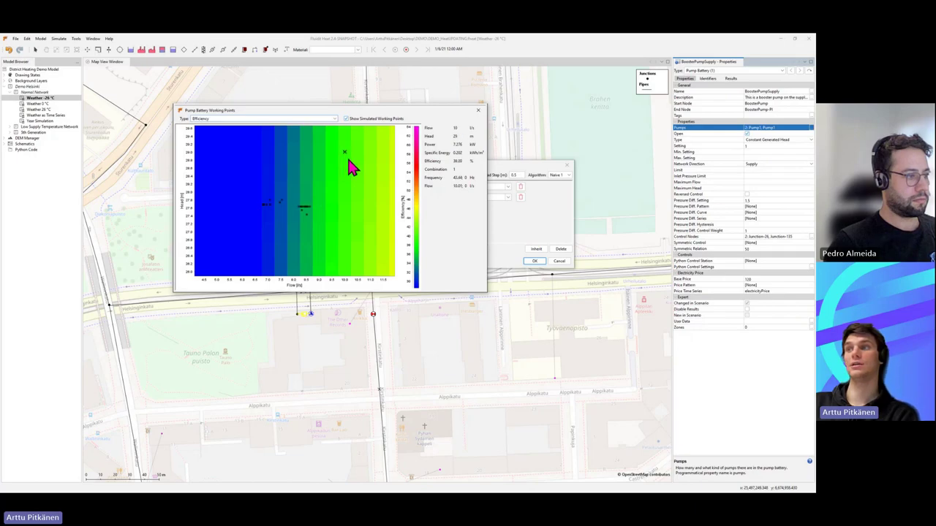
pyautogui.click(357, 213)
pyautogui.click(344, 152)
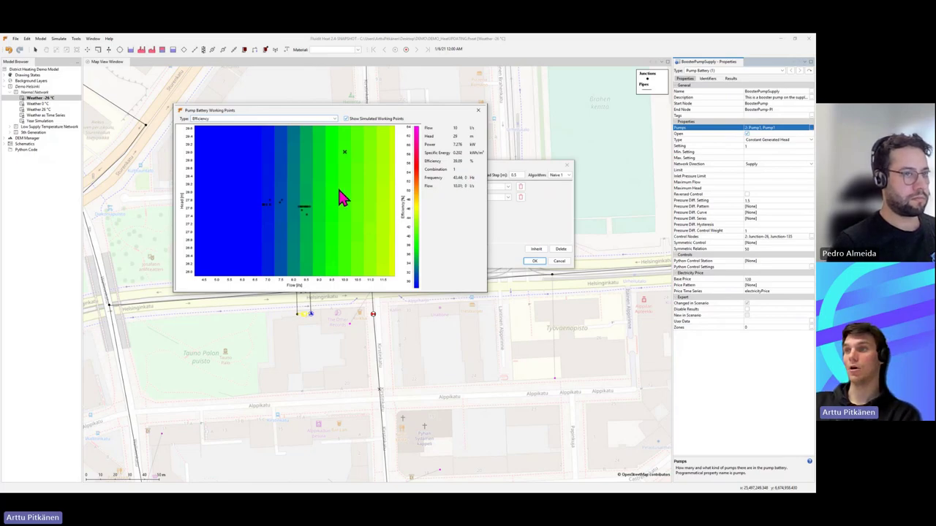
# - Restore the efficiency chart to its full flow and head range and inspect the values where both pumps run
pyautogui.click(333, 125)
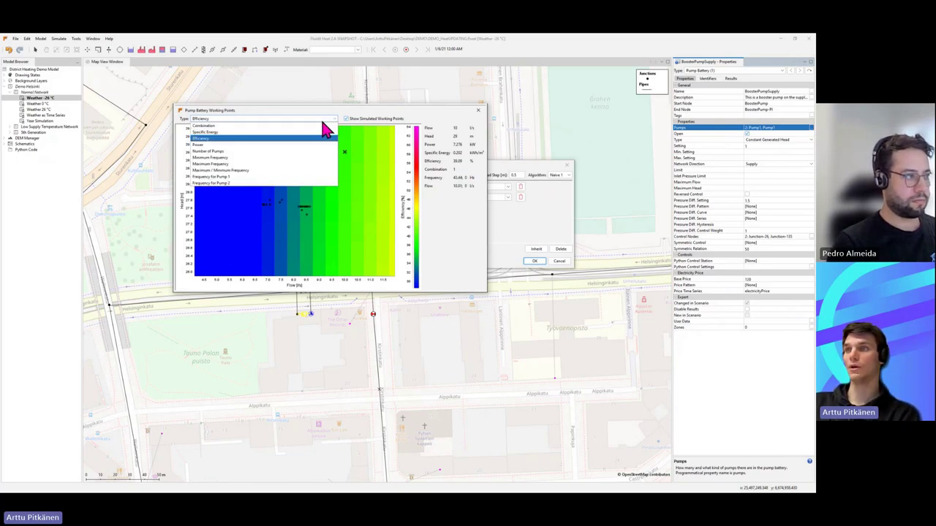
pyautogui.click(303, 146)
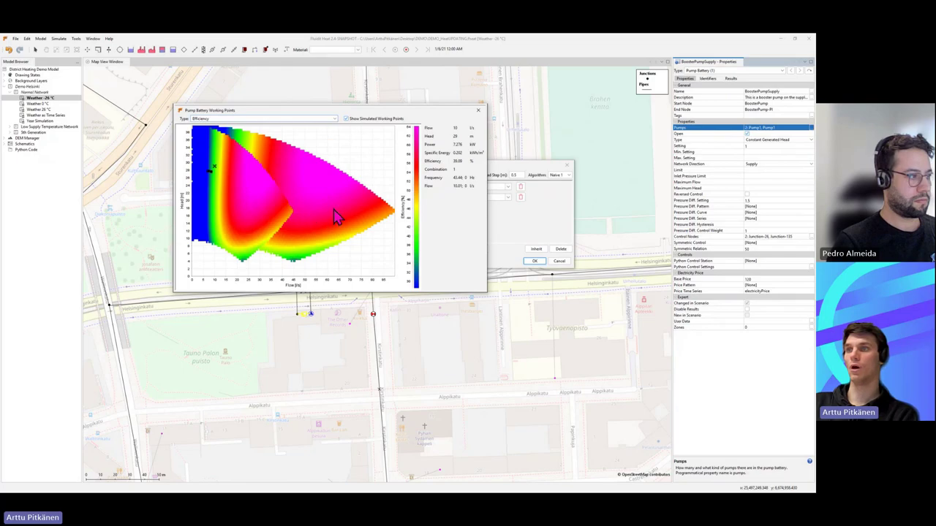
pyautogui.moveTo(327, 191)
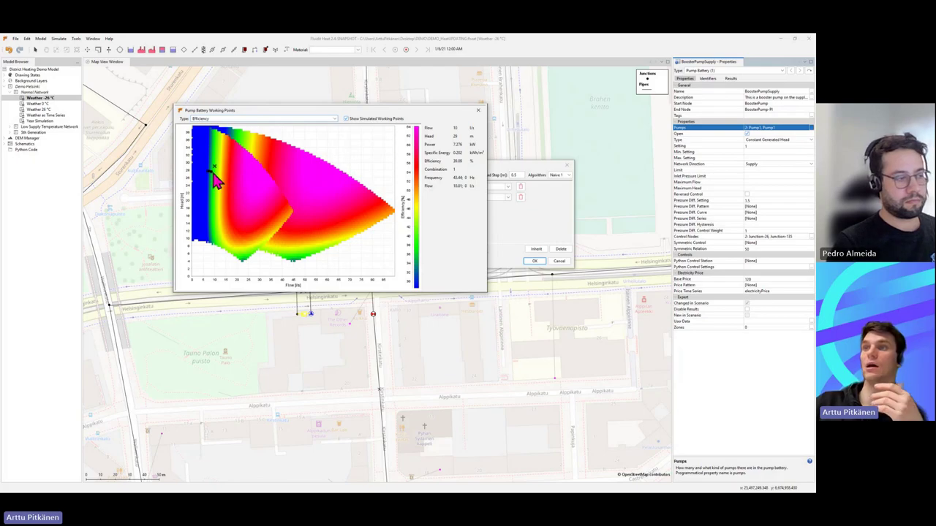
pyautogui.moveTo(285, 203)
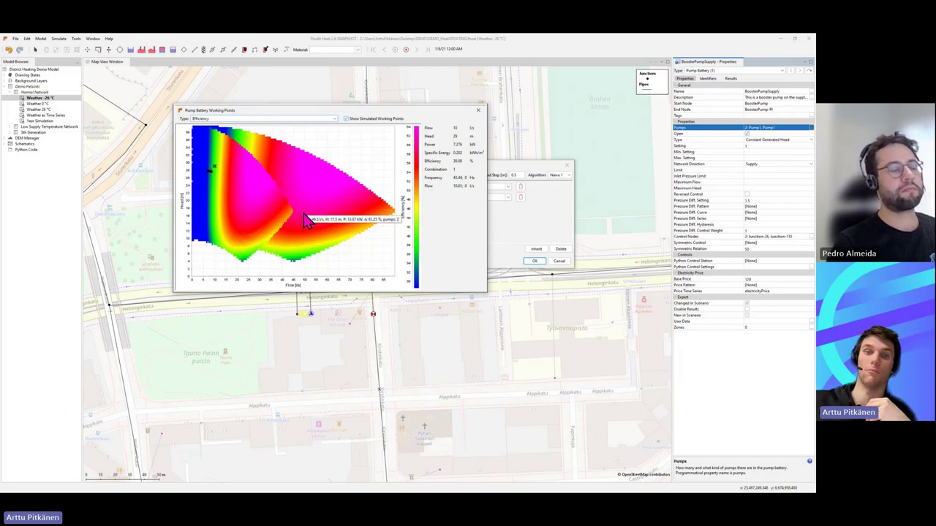
# - Close the working range chart and pump list without changes, and look over the wider network with its other plants and booster pumps
pyautogui.click(479, 112)
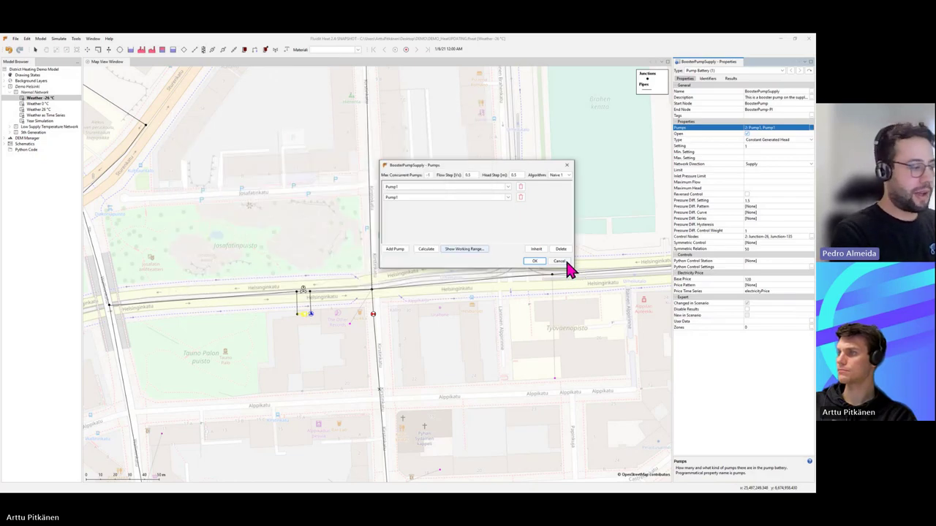
pyautogui.click(533, 307)
pyautogui.click(431, 260)
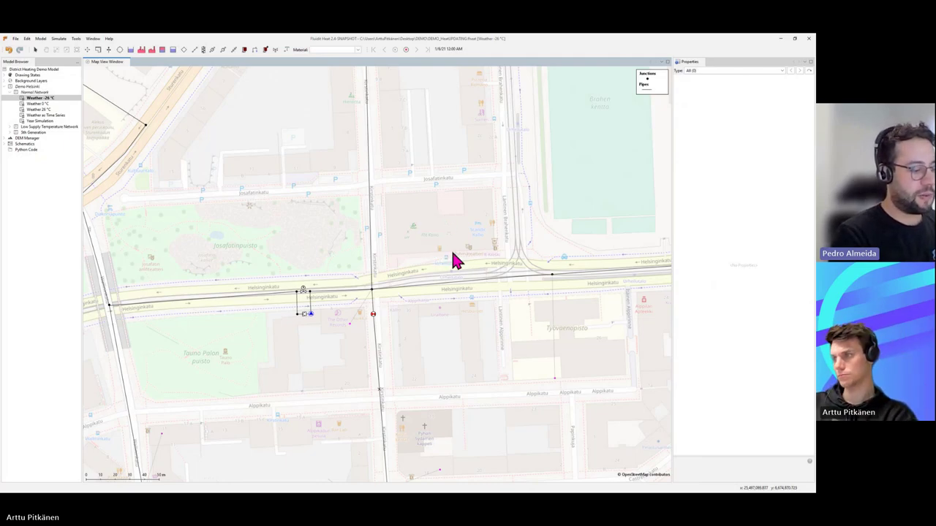
pyautogui.scroll(-3, 534, 260)
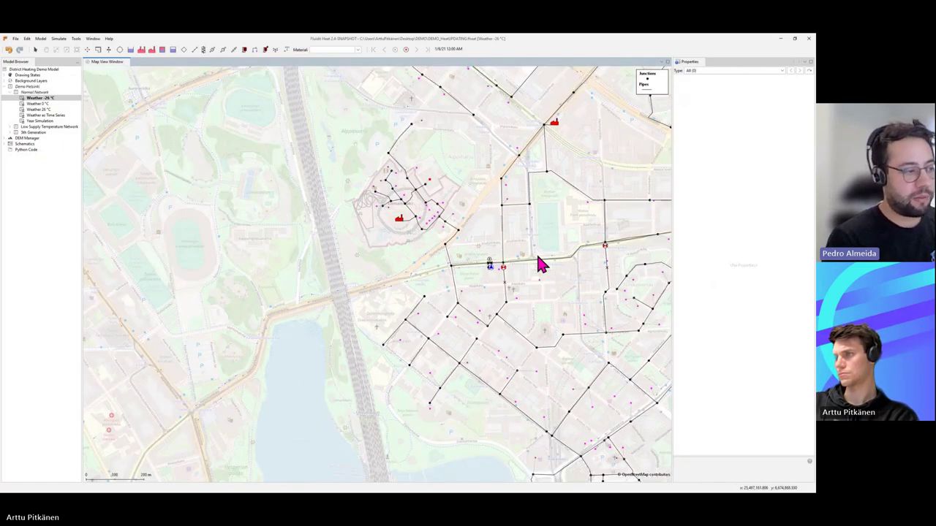
pyautogui.scroll(-1, 538, 265)
pyautogui.moveTo(455, 268); pyautogui.dragTo(386, 324)
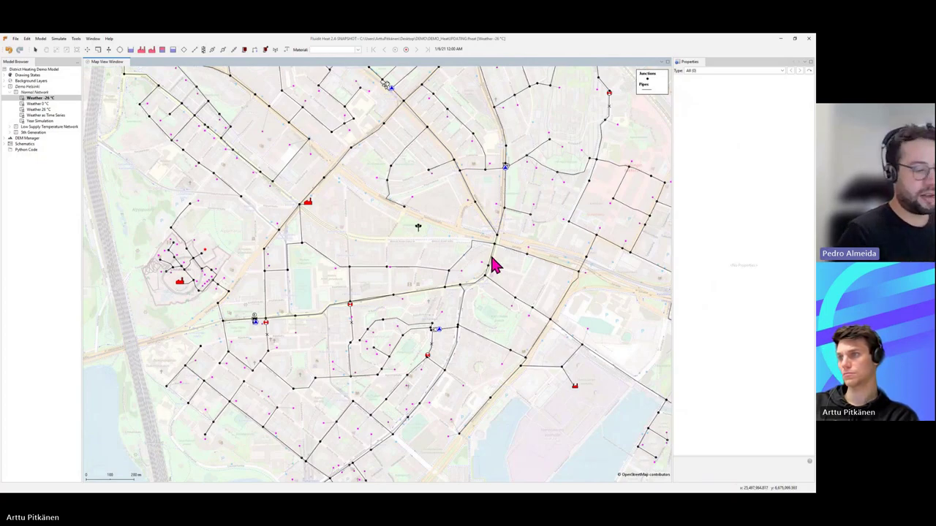
pyautogui.scroll(-2, 568, 237)
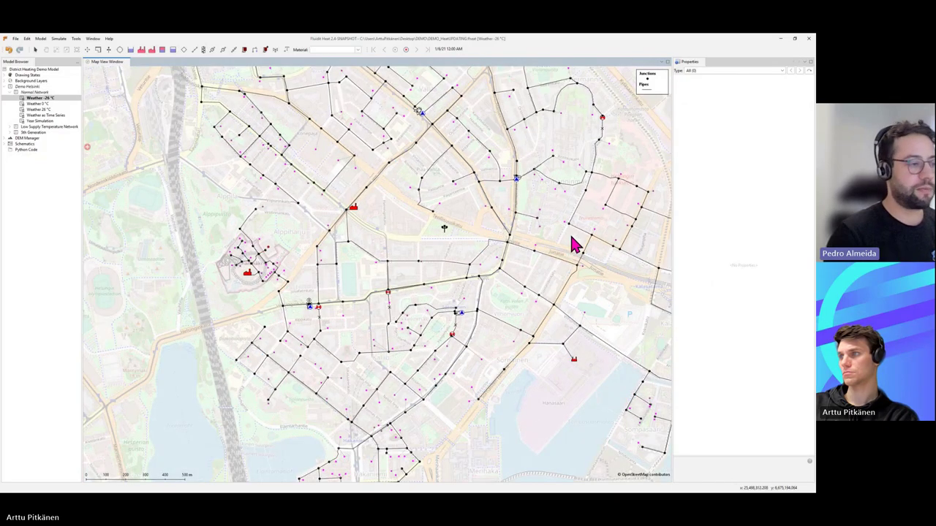
pyautogui.moveTo(576, 246); pyautogui.dragTo(512, 298)
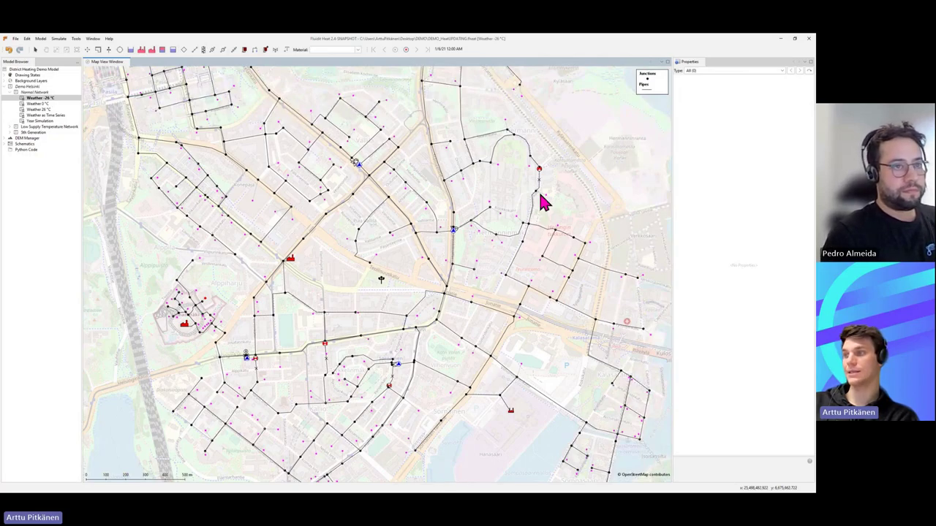
# - Open the model's time series list and plot airTemperature, widening the Name column and enlarging the chart
pyautogui.click(44, 40)
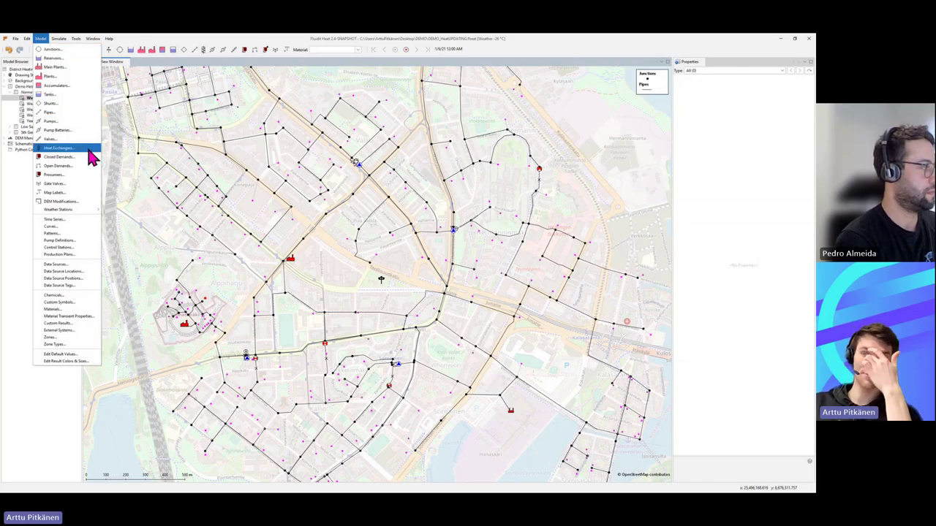
pyautogui.click(71, 221)
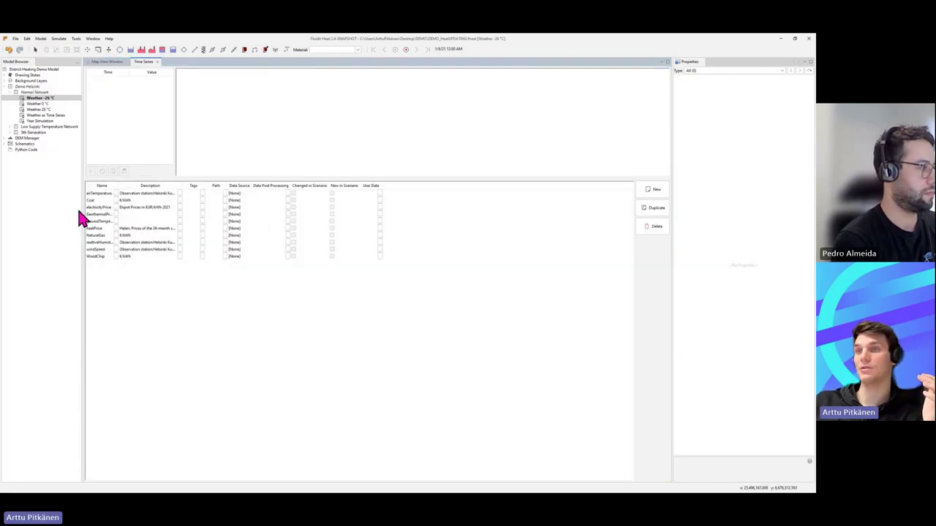
pyautogui.moveTo(117, 185); pyautogui.dragTo(171, 185)
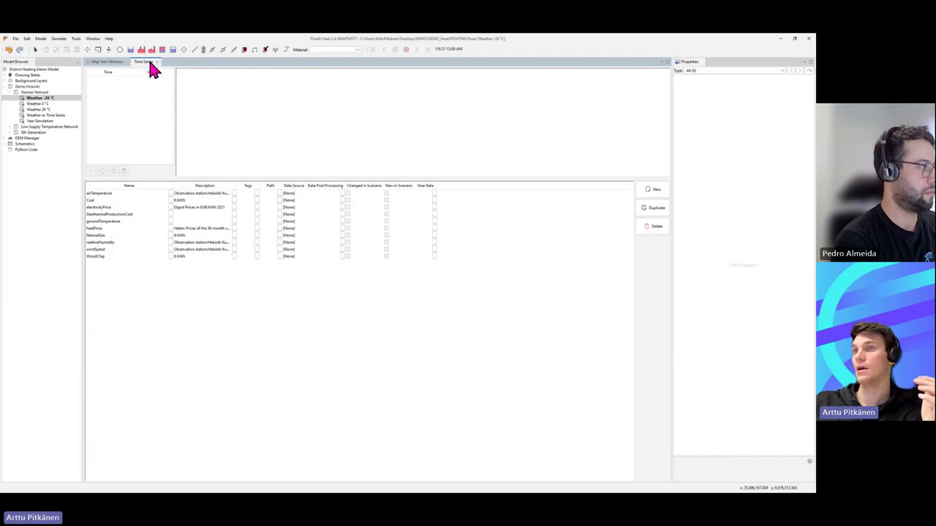
pyautogui.click(111, 193)
pyautogui.moveTo(210, 177); pyautogui.dragTo(217, 292)
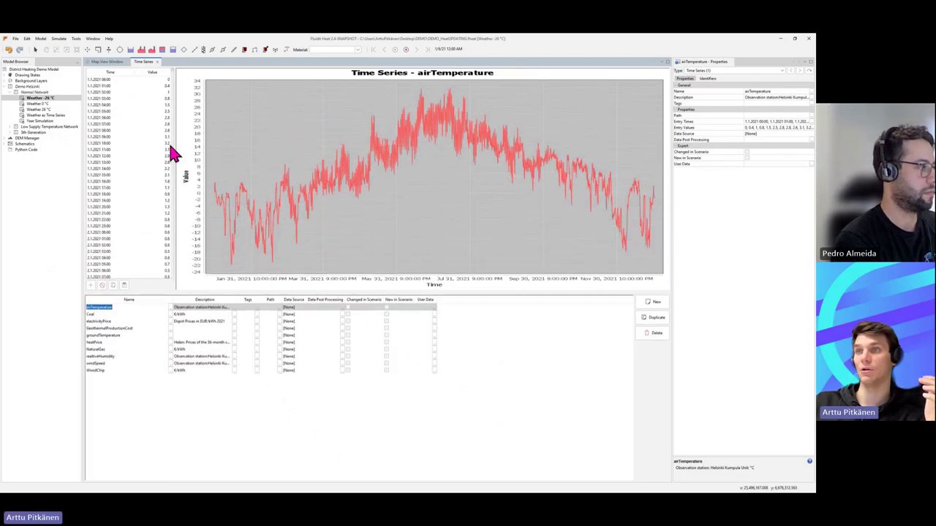
# - Examine the hourly values and the year-long curve of the airTemperature series
pyautogui.scroll(3, 171, 77)
pyautogui.moveTo(171, 67); pyautogui.dragTo(250, 135)
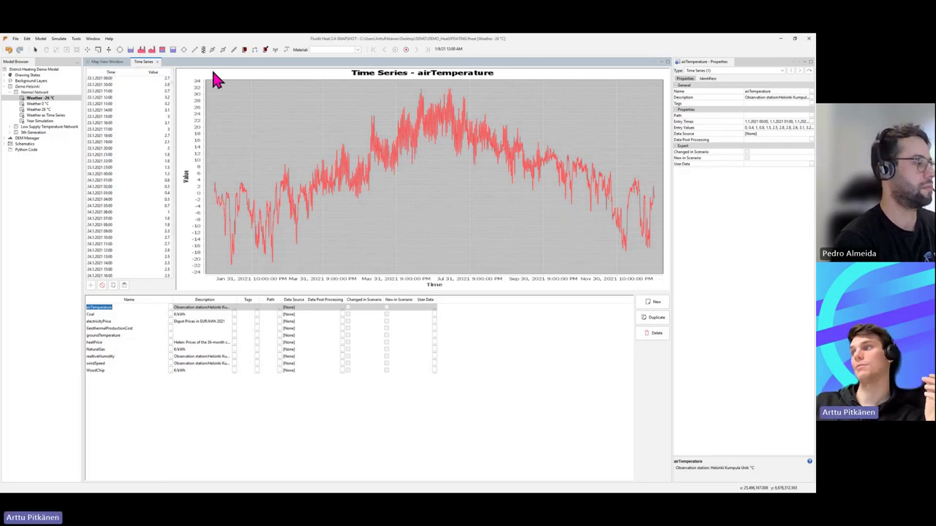
pyautogui.moveTo(244, 132); pyautogui.dragTo(407, 243)
pyautogui.moveTo(441, 207); pyautogui.dragTo(410, 228)
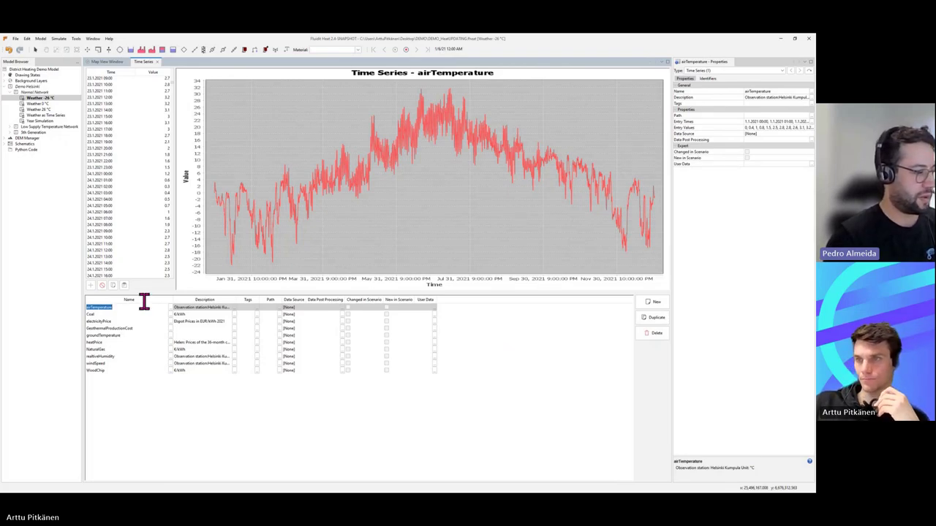
# - Plot the Coal, GeothermalProductionCost and electricityPrice time series and compare their curves, returning to Coal
pyautogui.click(100, 314)
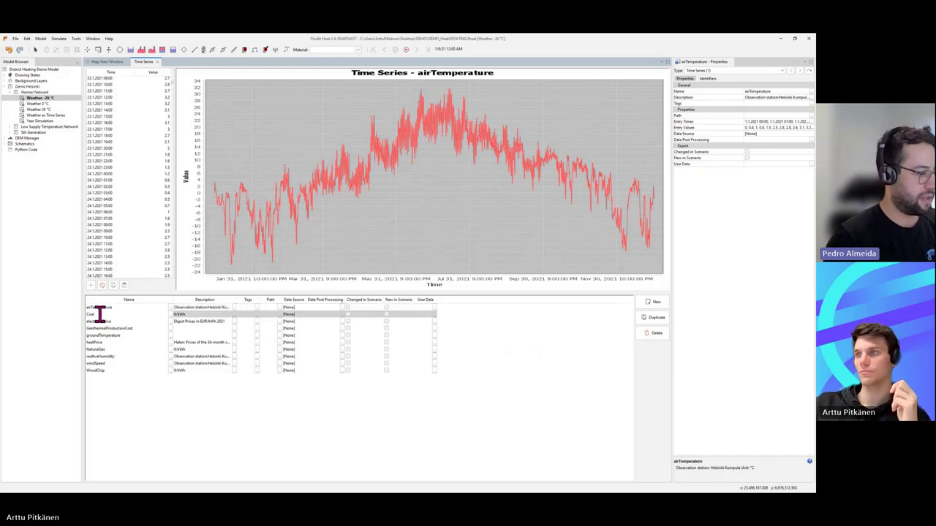
pyautogui.click(104, 328)
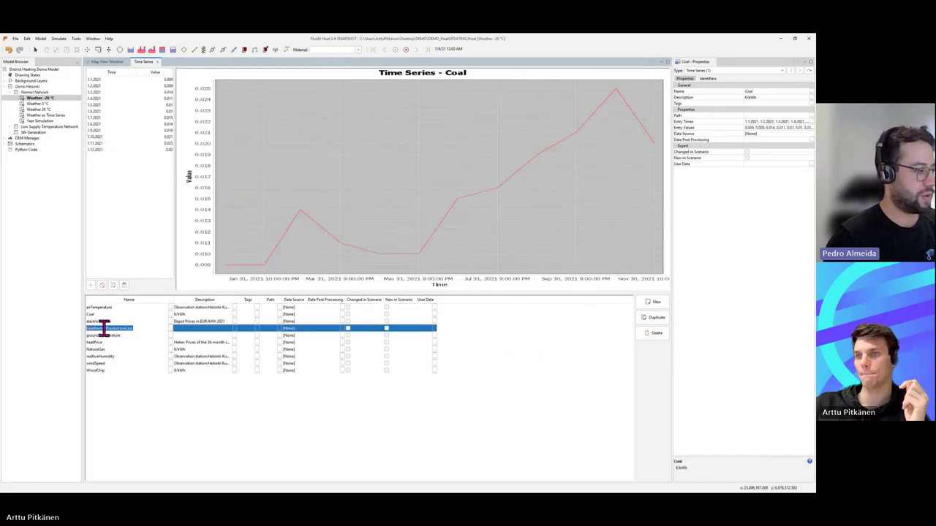
pyautogui.click(104, 321)
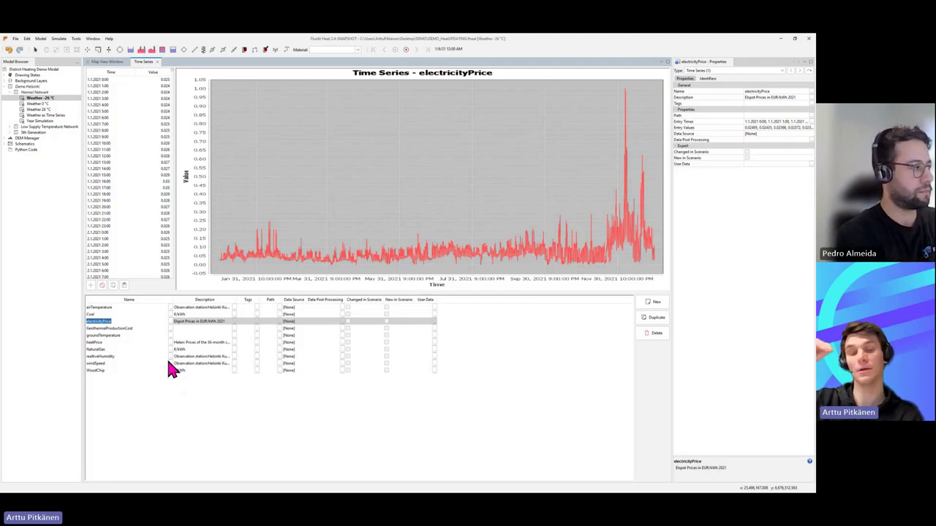
pyautogui.click(105, 314)
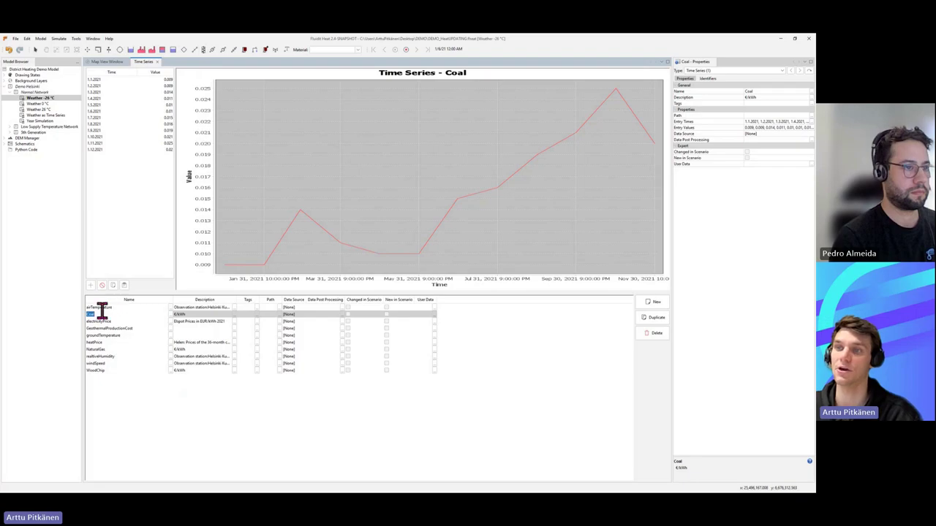
# - Return to the network map and check the Hanasaari main plant's electricity price and production cost time series without changing them
pyautogui.click(112, 61)
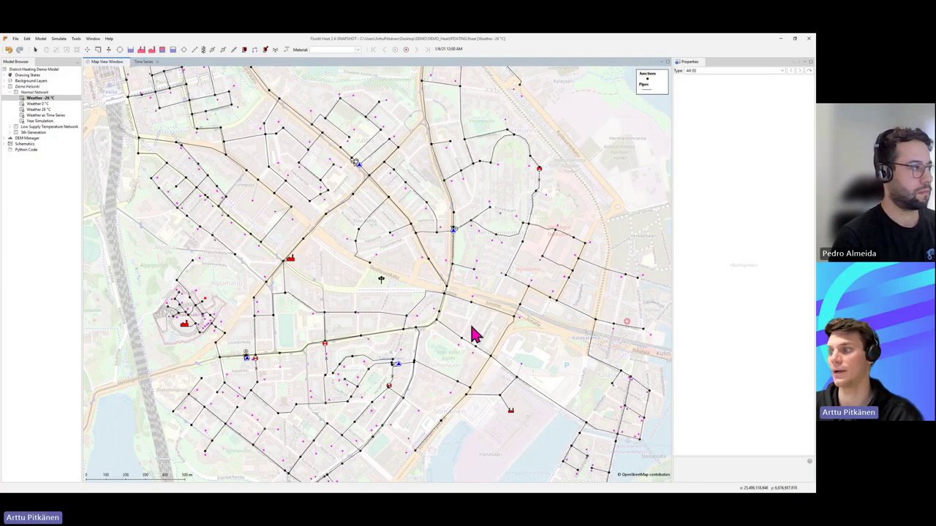
pyautogui.click(512, 413)
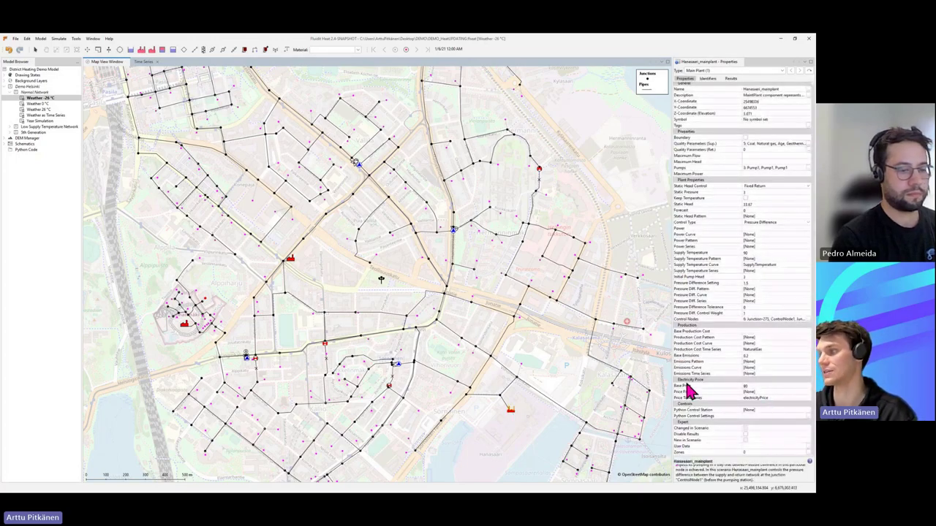
pyautogui.click(691, 397)
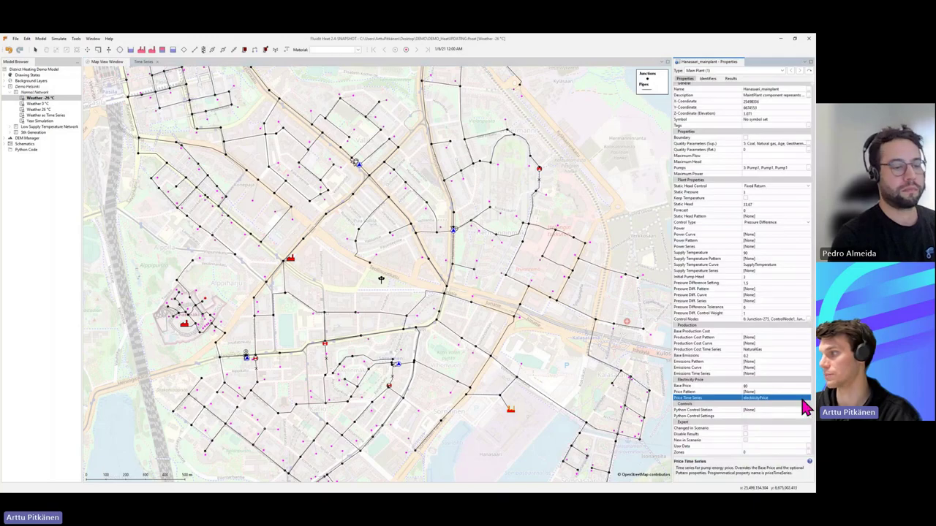
pyautogui.click(775, 399)
pyautogui.click(807, 398)
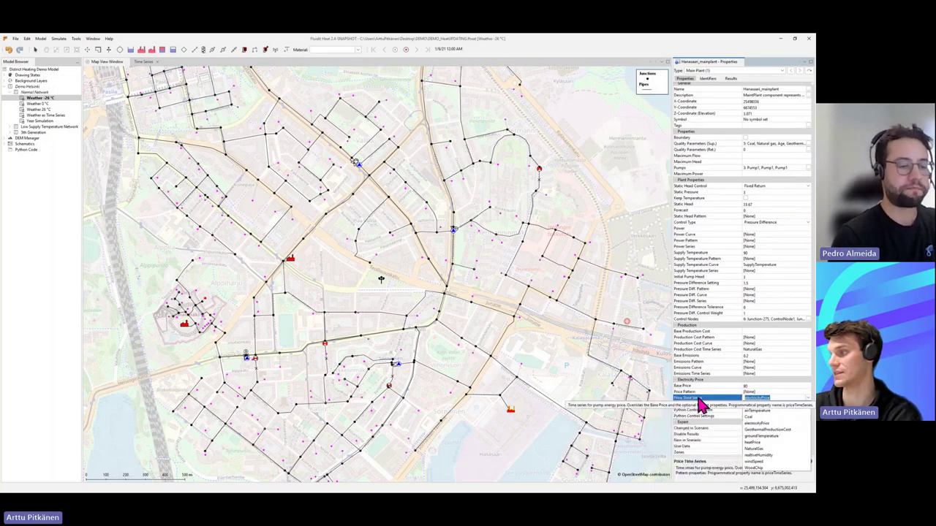
pyautogui.click(698, 404)
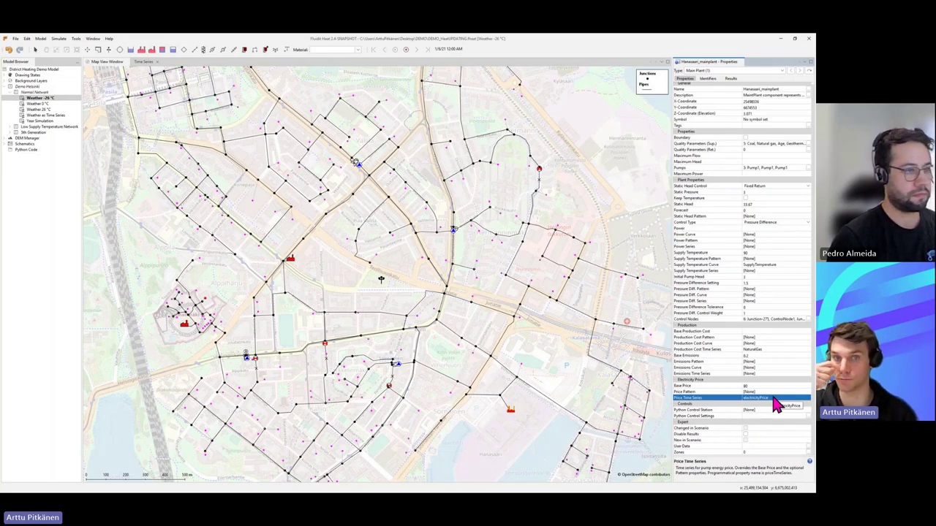
pyautogui.click(708, 350)
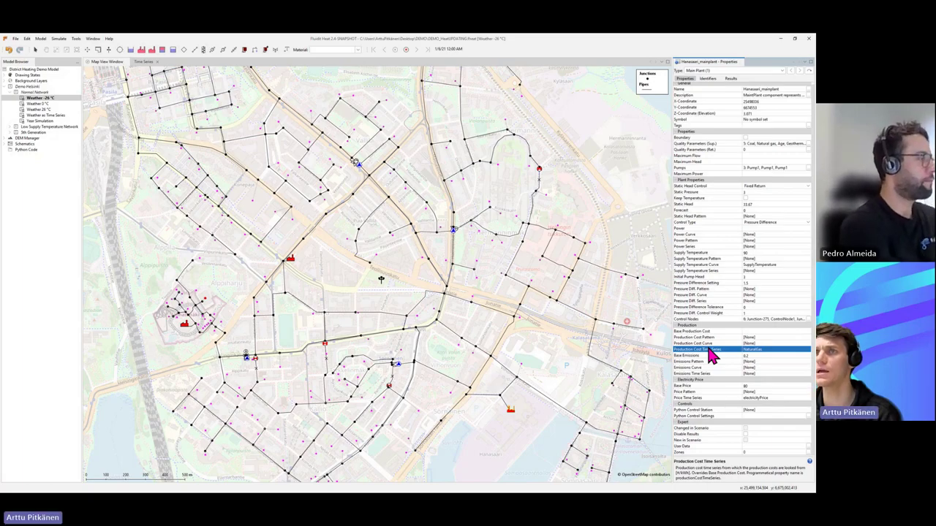
pyautogui.click(250, 152)
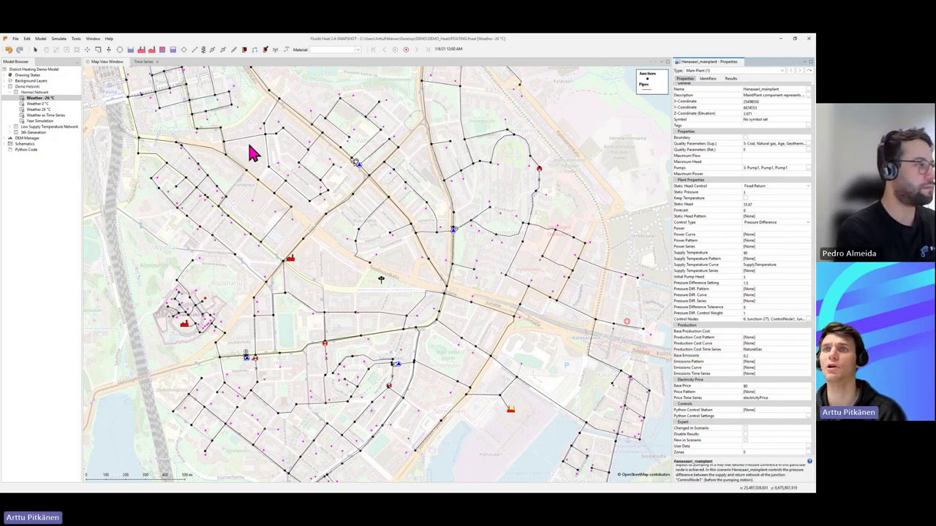
pyautogui.click(41, 38)
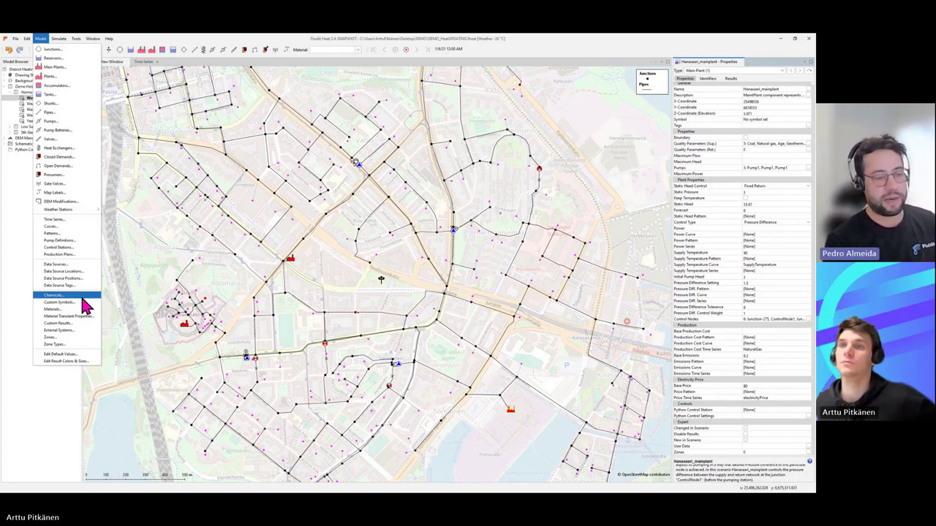
pyautogui.click(150, 265)
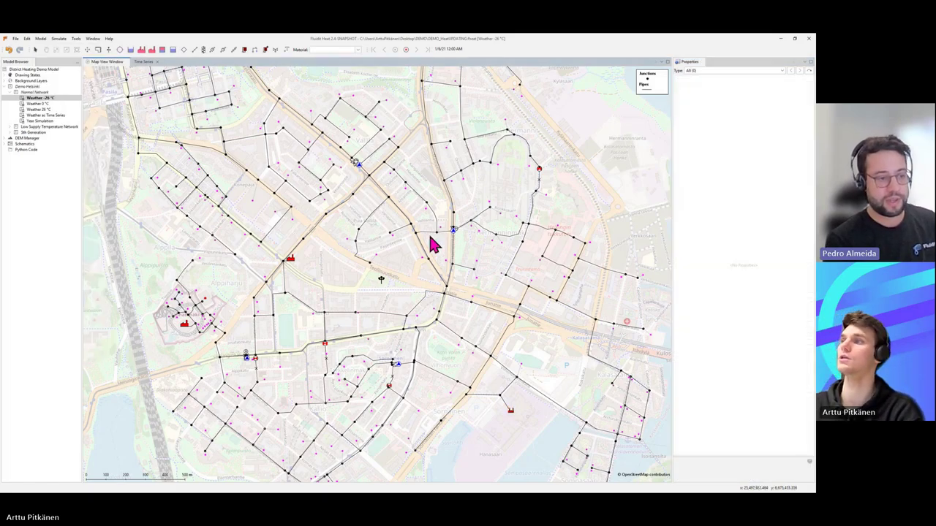
pyautogui.moveTo(434, 246); pyautogui.dragTo(434, 256)
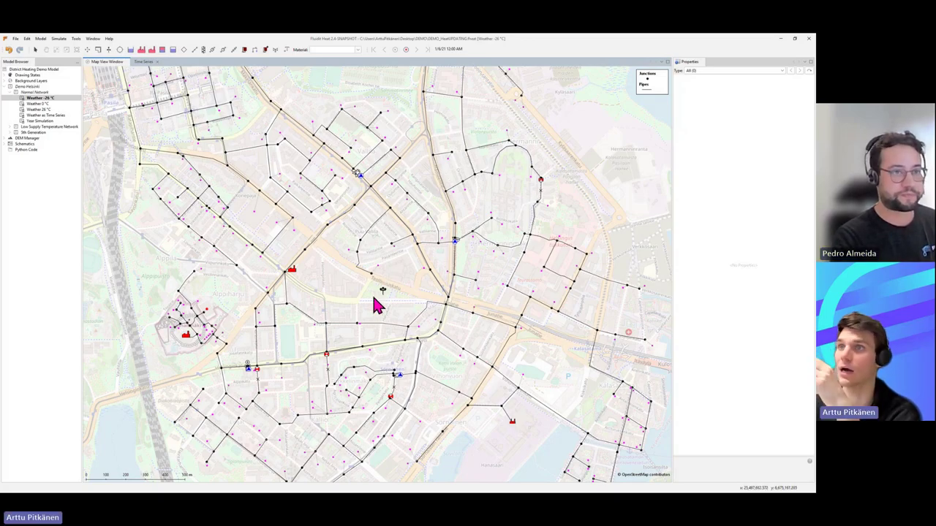
# - Make the Normal Network scenario active and show the whole network on the map
pyautogui.click(32, 94)
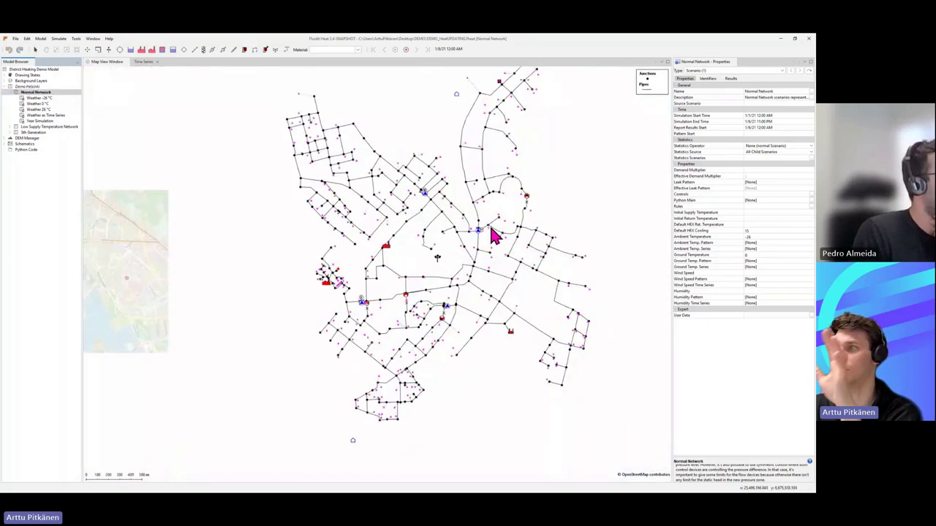
pyautogui.click(401, 256)
pyautogui.scroll(1, 400, 255)
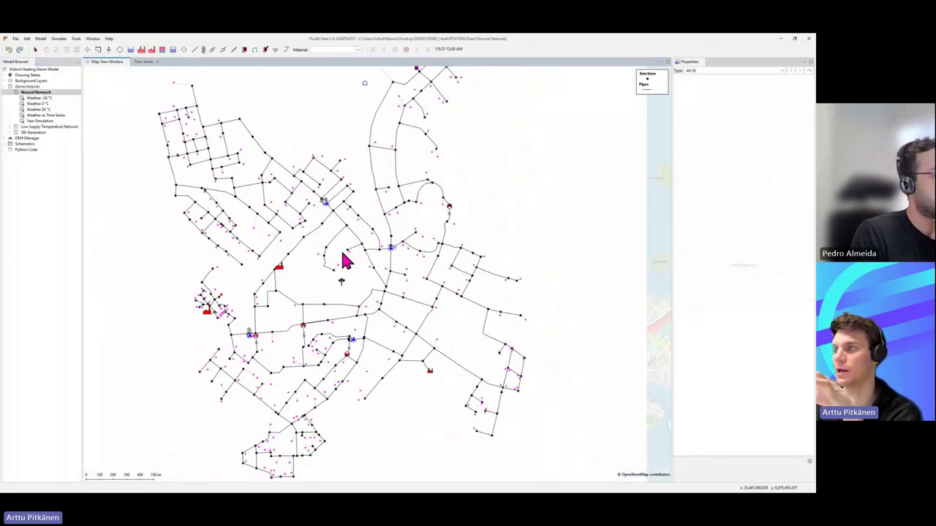
pyautogui.scroll(1, 346, 316)
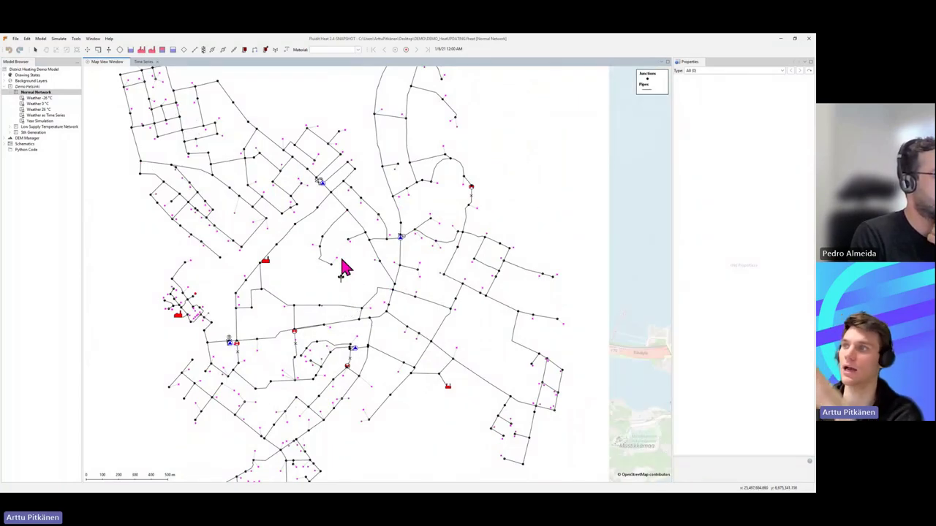
pyautogui.scroll(-2, 345, 256)
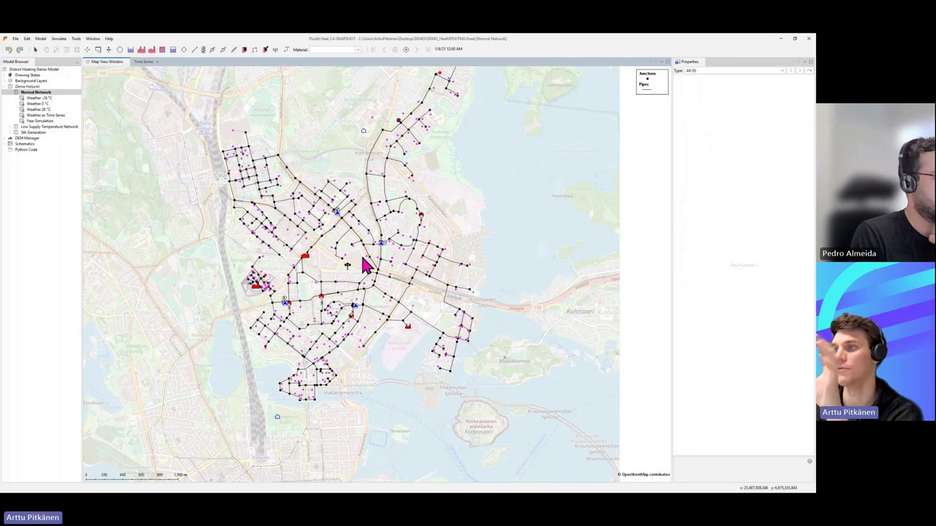
pyautogui.scroll(1, 362, 257)
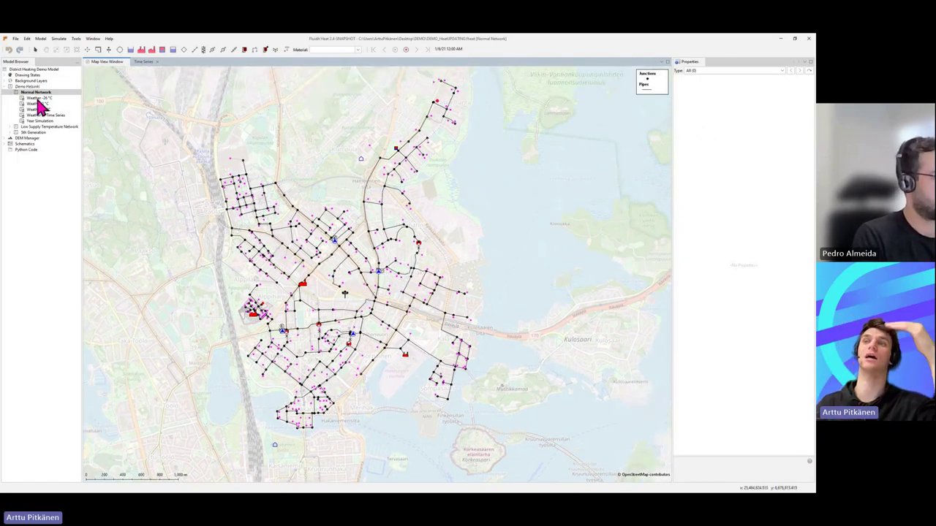
# - Examine the Weather -26 °C scenario under Normal Network, checking its name and ambient temperature setting
pyautogui.moveTo(41, 106)
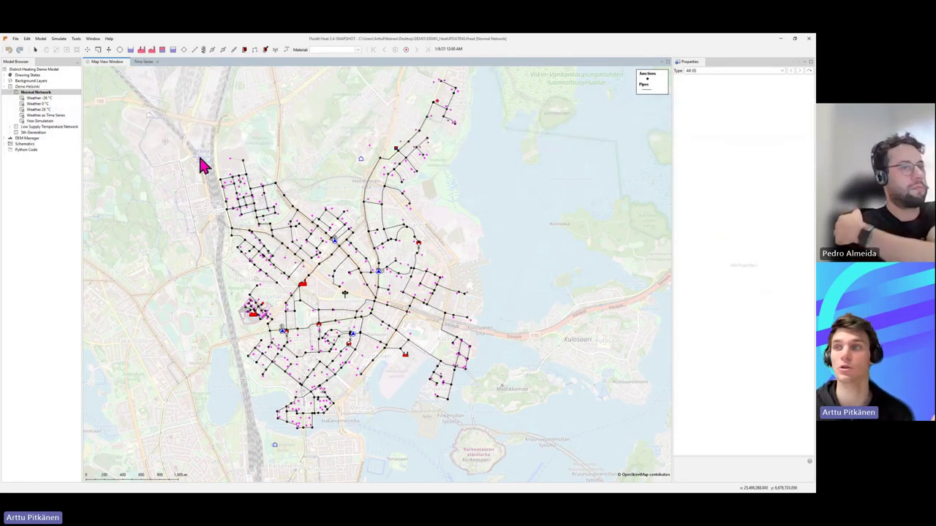
pyautogui.moveTo(384, 274)
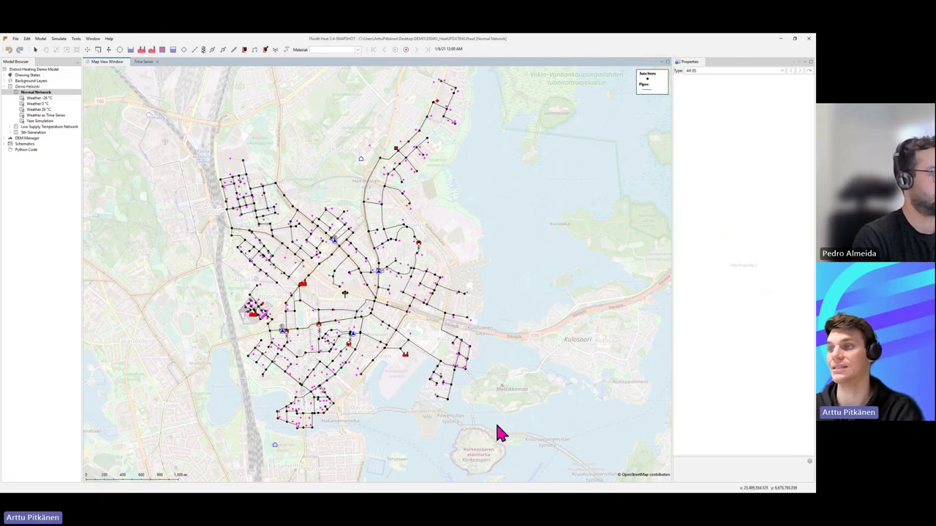
pyautogui.moveTo(26, 99)
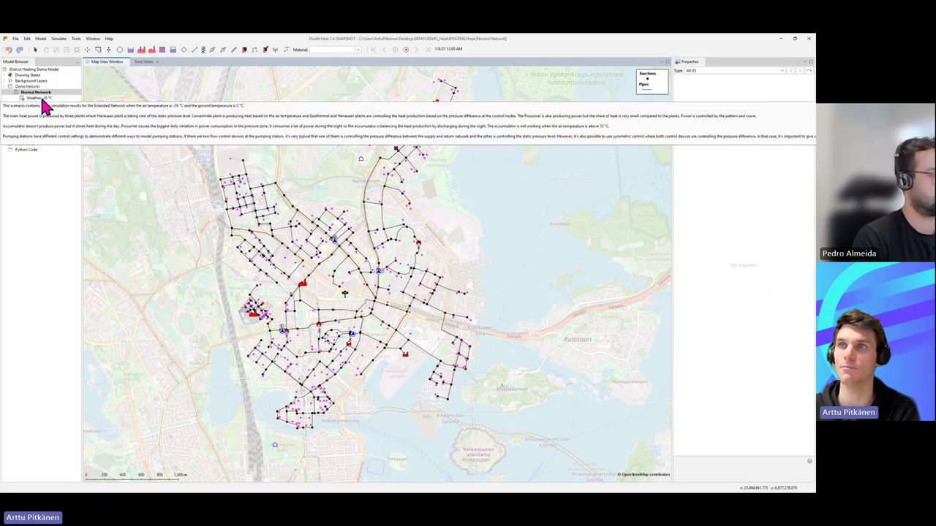
pyautogui.moveTo(42, 117)
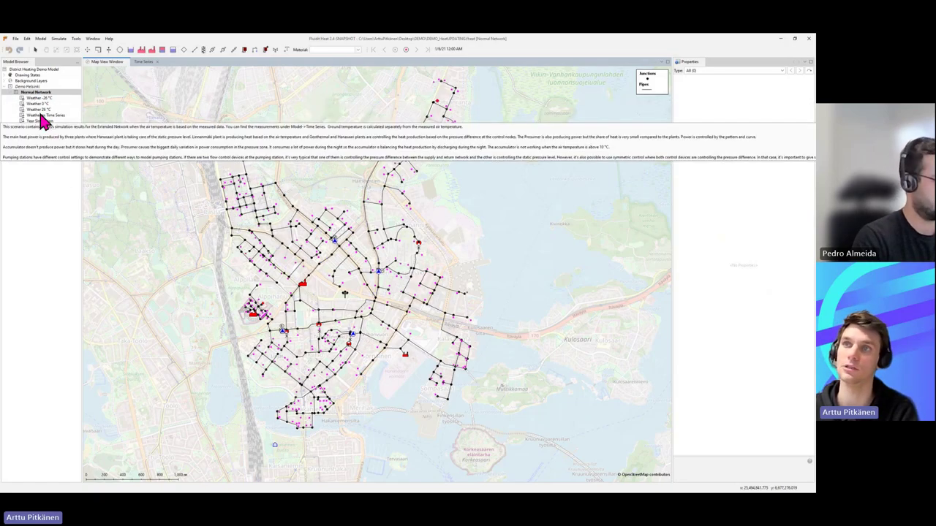
pyautogui.click(44, 98)
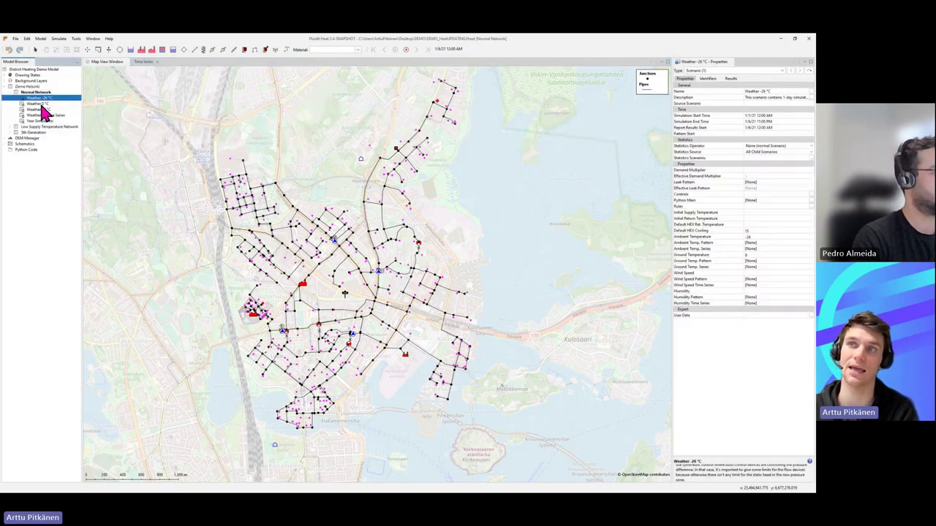
pyautogui.moveTo(44, 107)
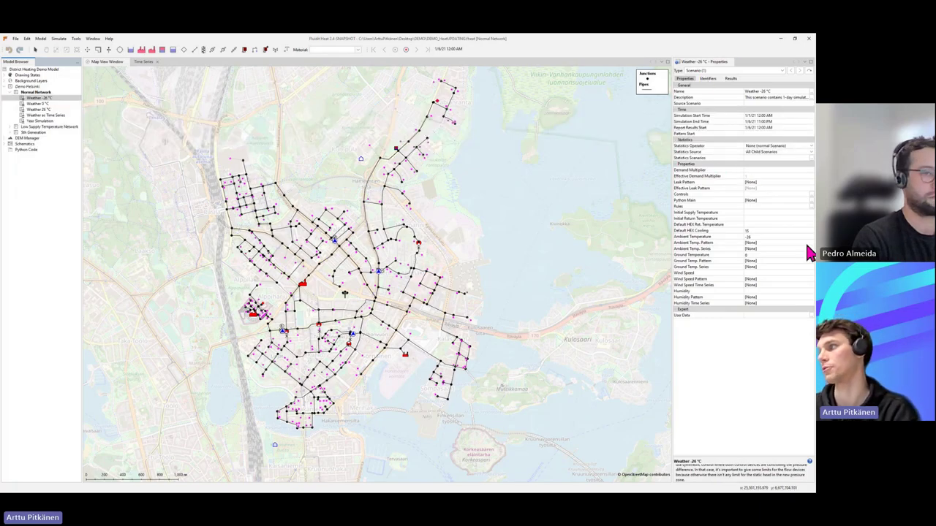
pyautogui.click(693, 237)
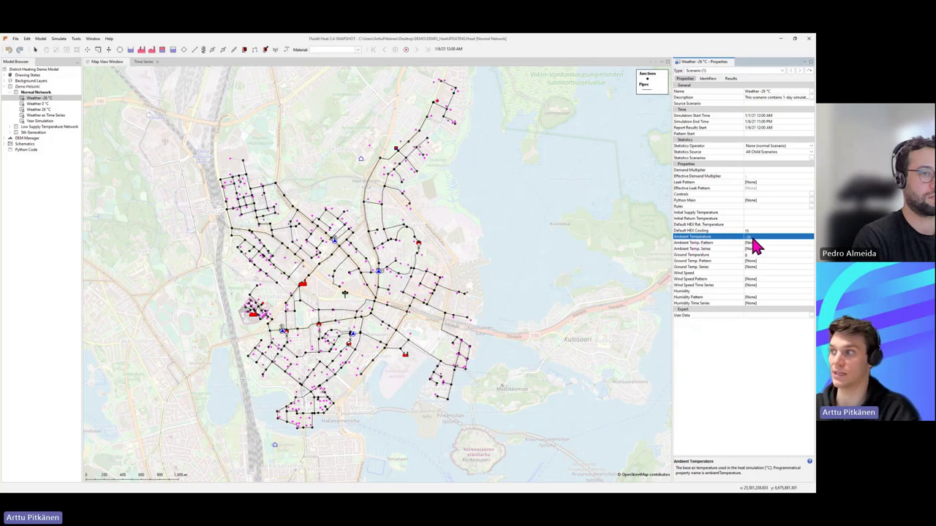
pyautogui.click(40, 98)
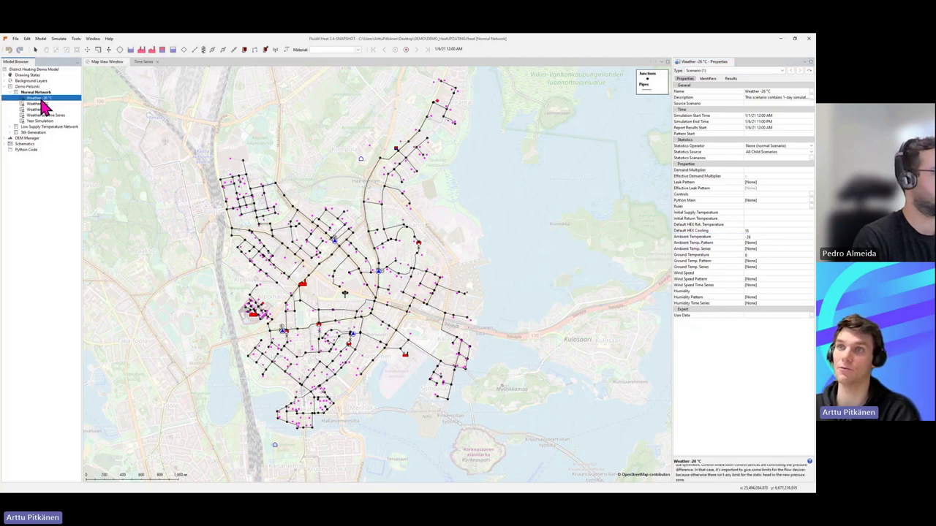
pyautogui.click(691, 237)
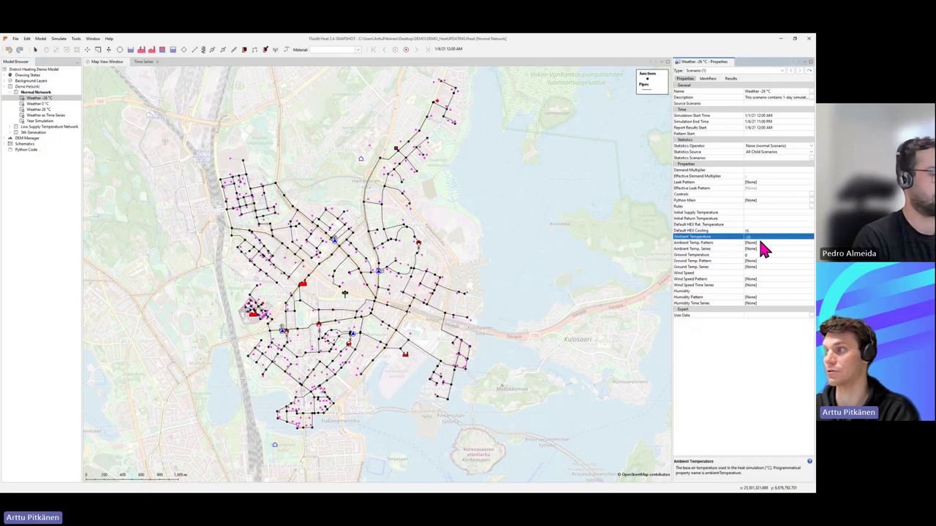
pyautogui.click(776, 90)
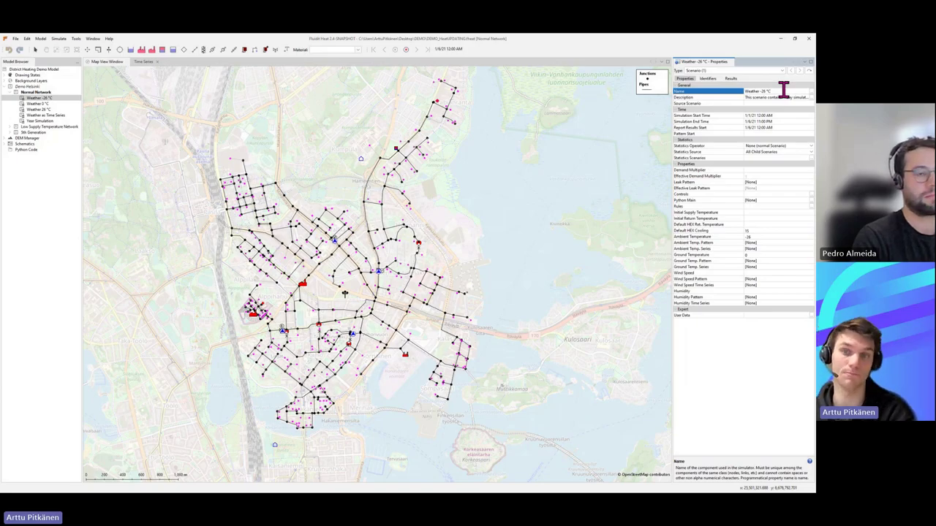
pyautogui.click(705, 237)
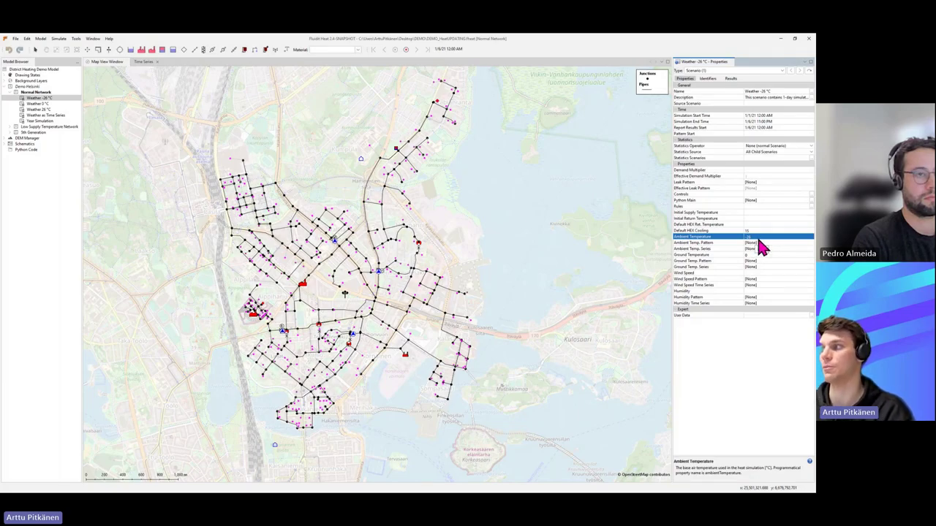
# - Review the properties of each scenario under Normal Network, from Weather -26 °C through Weather as Time Series to Year Simulation
pyautogui.click(37, 98)
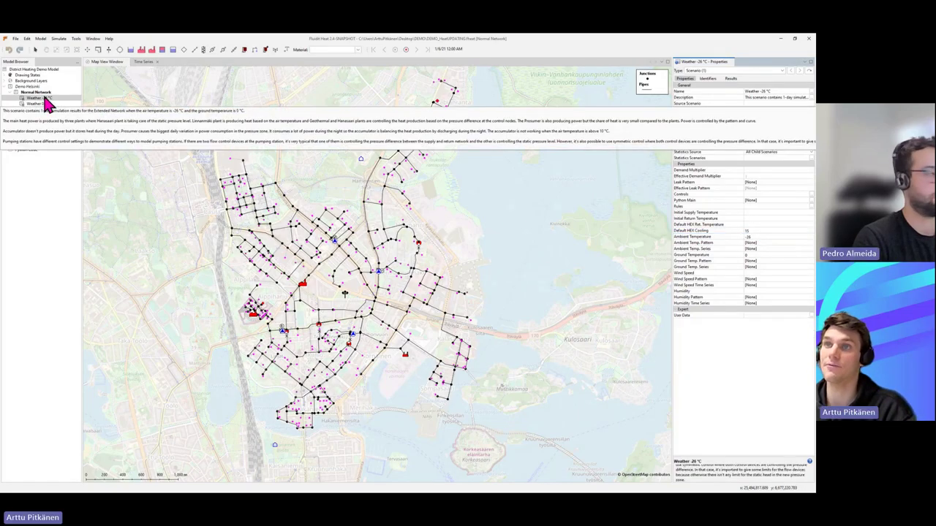
pyautogui.click(45, 103)
pyautogui.click(46, 109)
pyautogui.click(47, 114)
pyautogui.click(46, 109)
pyautogui.click(47, 115)
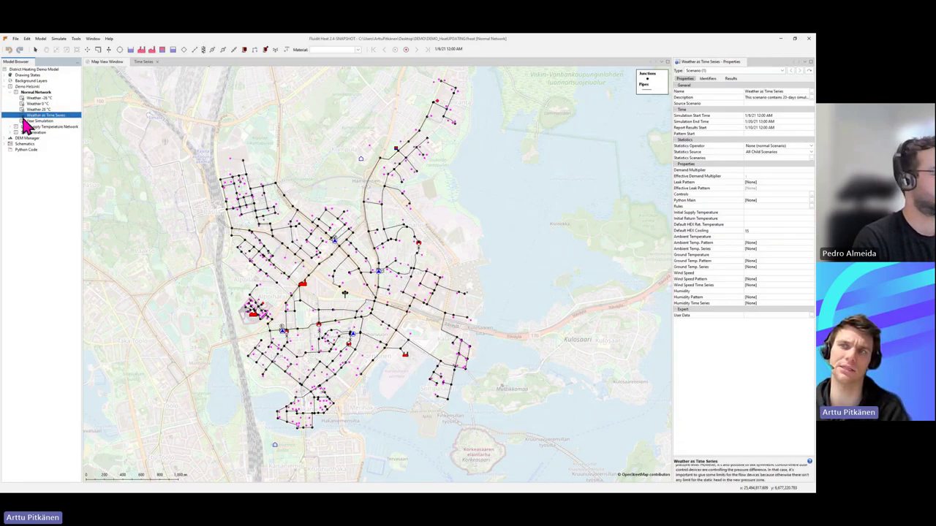
pyautogui.click(38, 121)
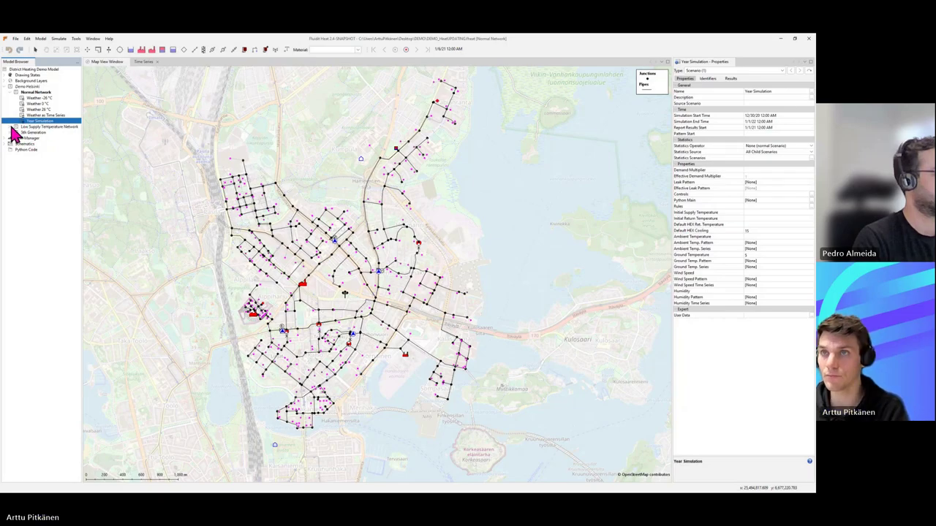
# - Expand the Low Supply Temperature Network scenario and read its description and that of its first weather scenario
pyautogui.click(15, 128)
pyautogui.click(44, 127)
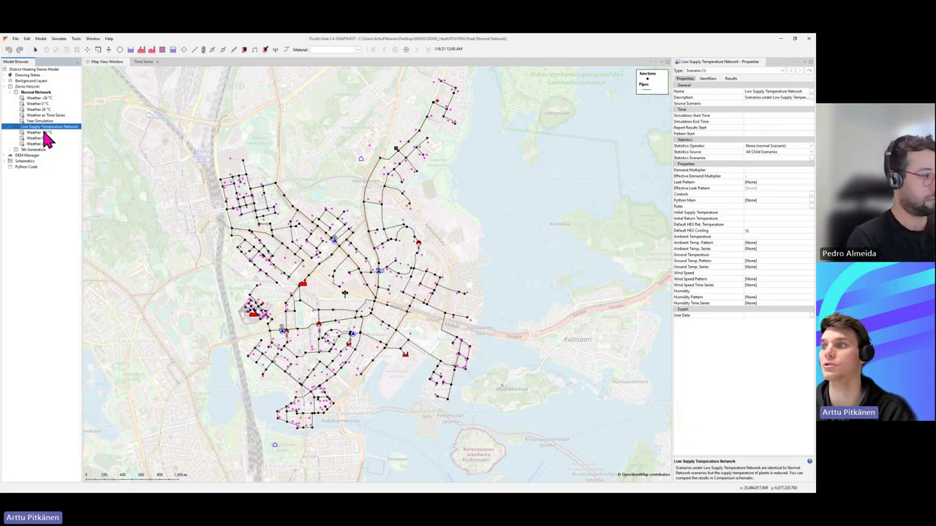
pyautogui.moveTo(45, 136)
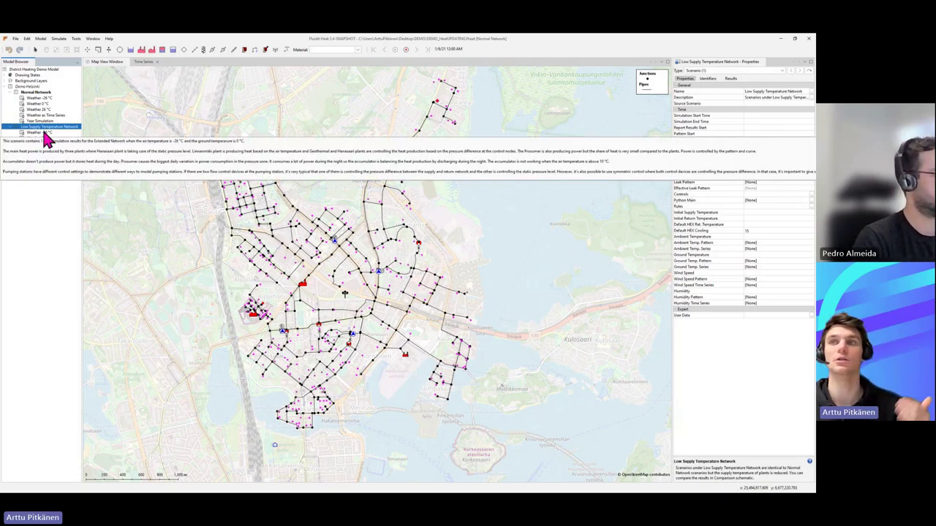
# - Review the properties of the Low Supply Temperature Network scenario, its Weather -26 °C scenario, and Year Simulation under Normal Network
pyautogui.click(44, 144)
pyautogui.click(50, 128)
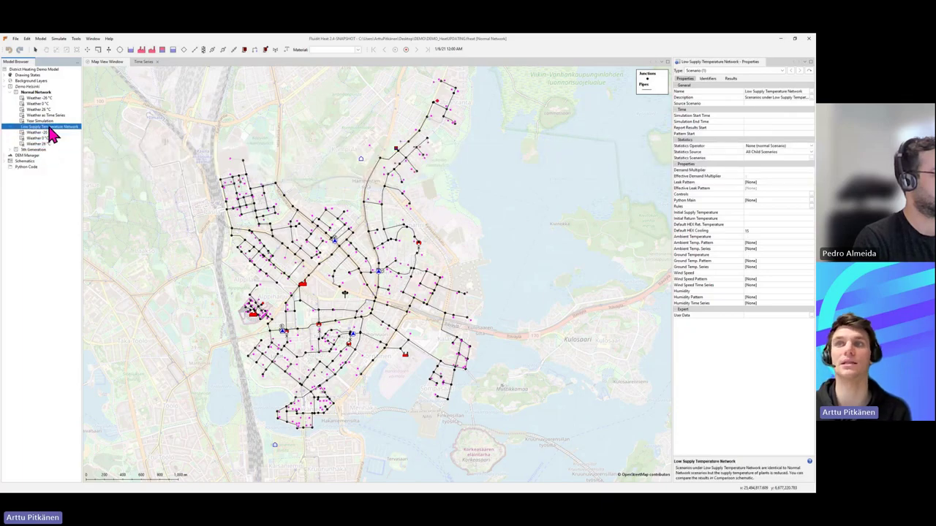
pyautogui.moveTo(48, 129)
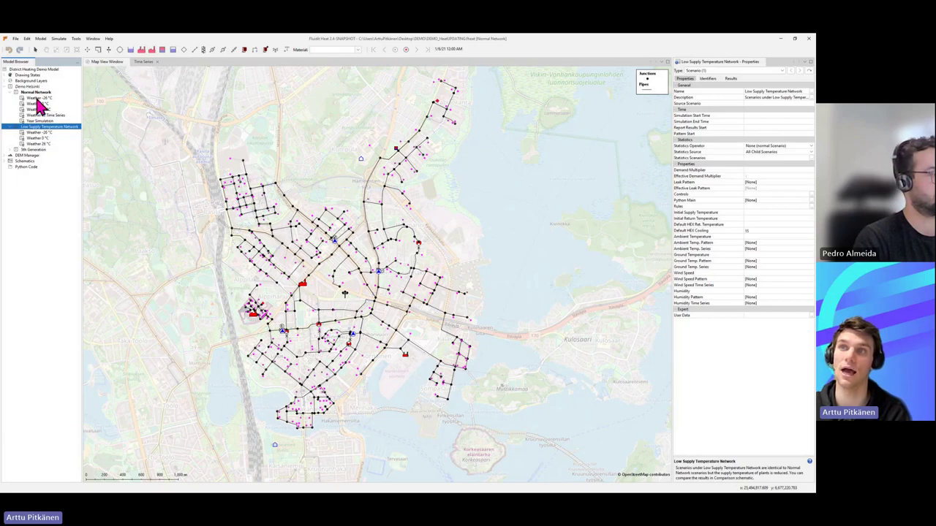
pyautogui.click(34, 133)
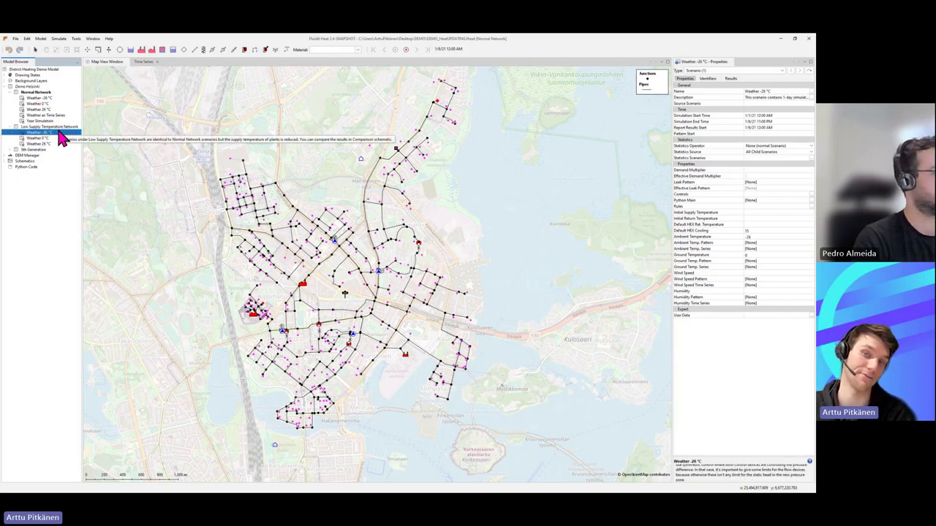
pyautogui.click(52, 121)
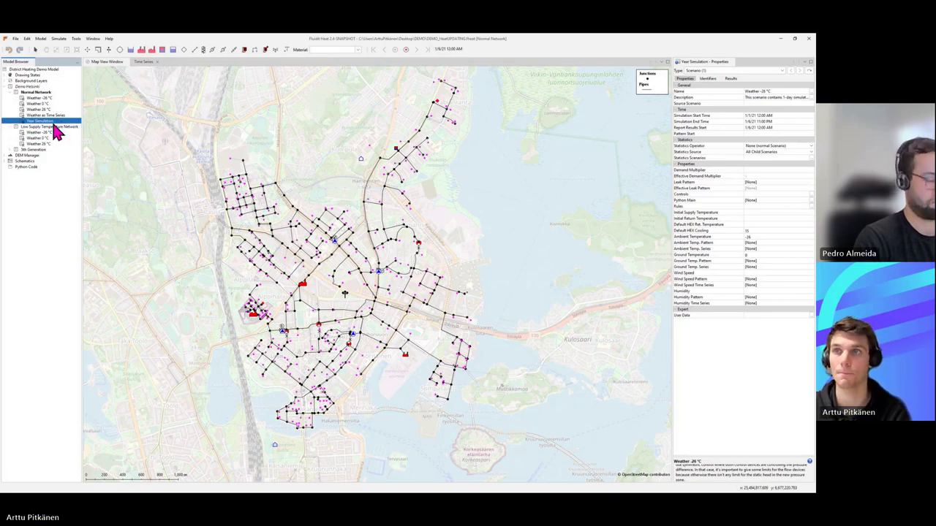
# - Collapse Low Supply Temperature Network and read the full description of Weather -26 °C under Normal Network in an enlarged window, closing it without changes
pyautogui.click(16, 127)
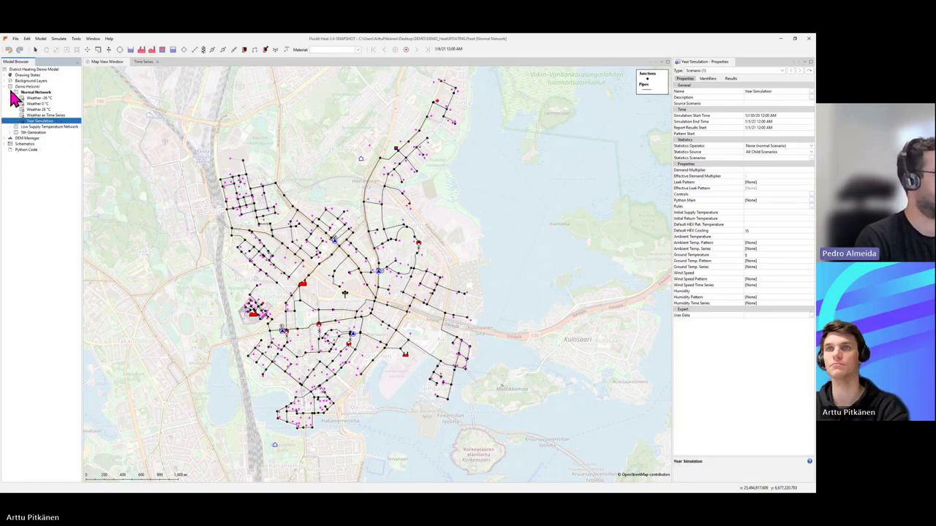
pyautogui.click(21, 92)
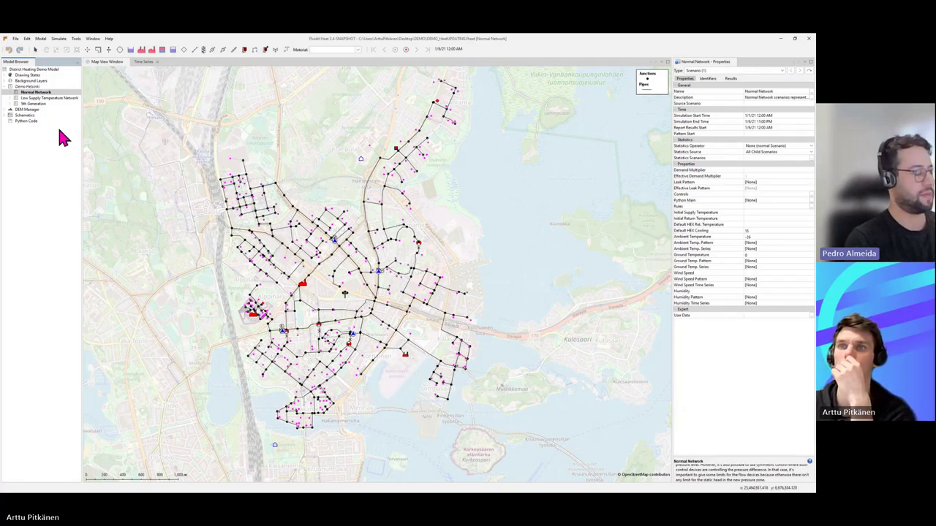
pyautogui.click(11, 92)
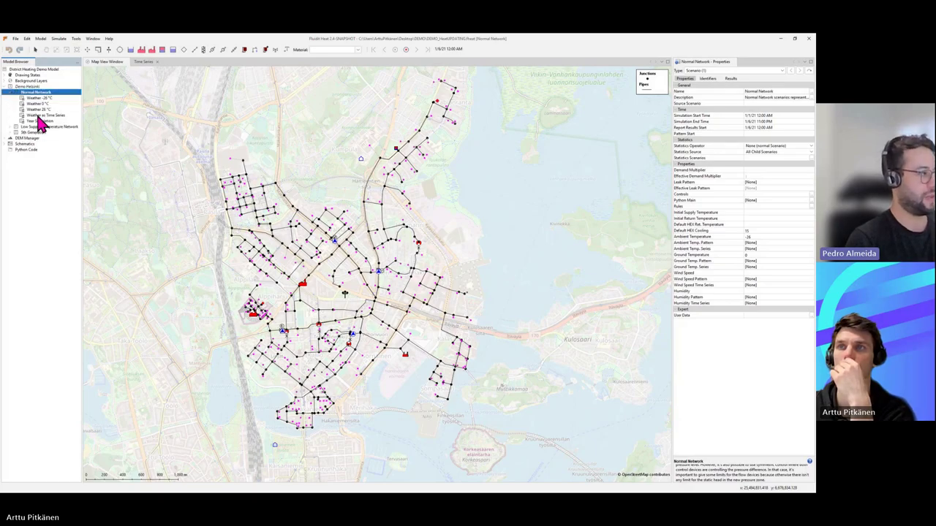
pyautogui.click(38, 98)
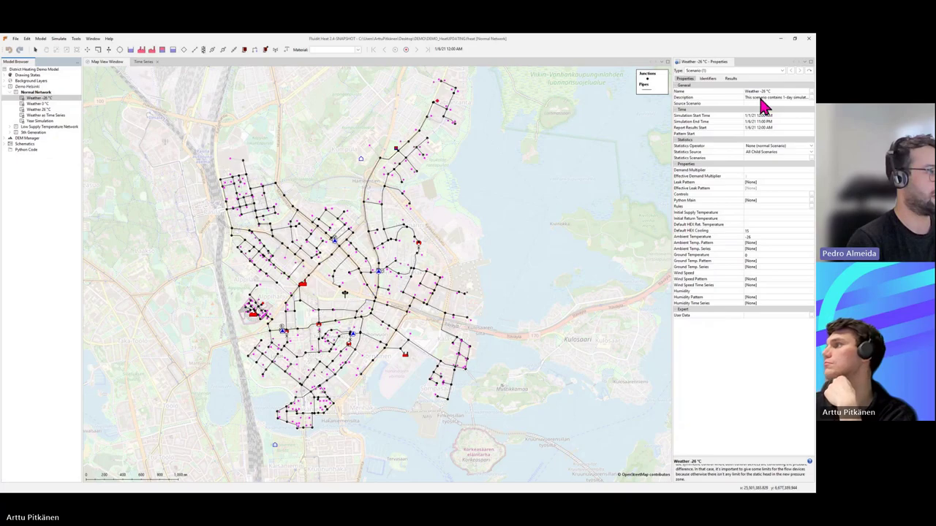
pyautogui.click(812, 98)
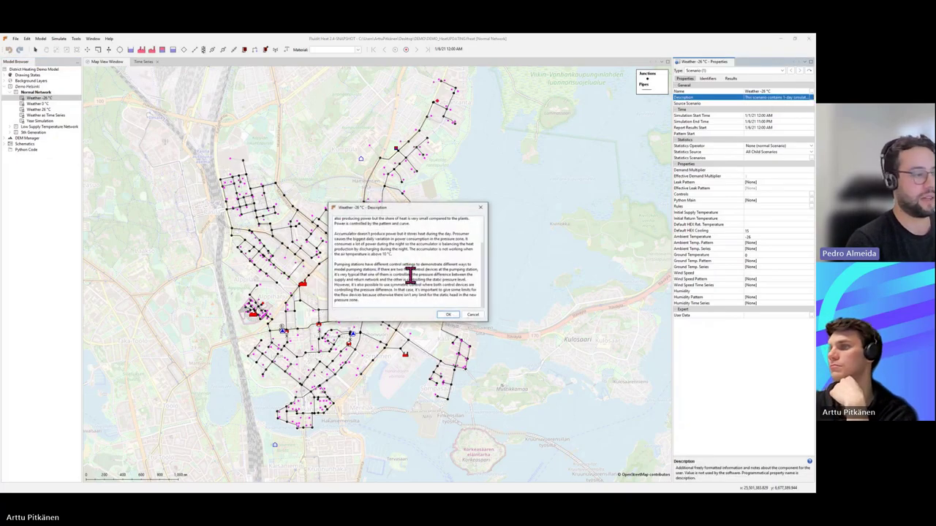
pyautogui.moveTo(399, 377); pyautogui.dragTo(392, 421)
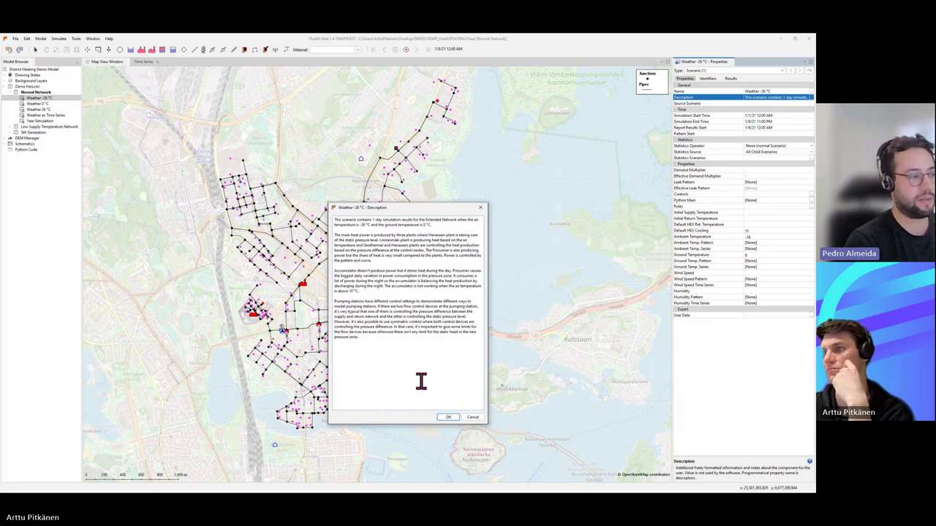
pyautogui.click(470, 418)
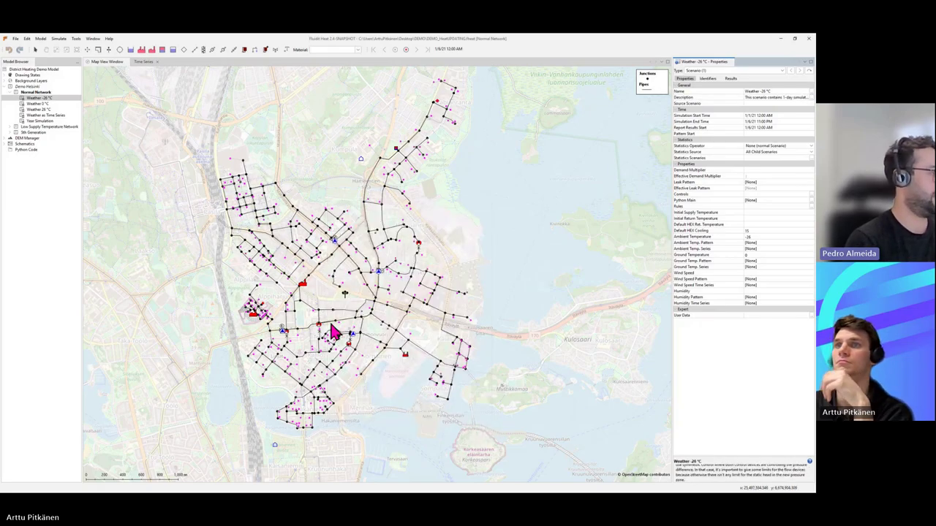
# - Make the Weather -26 °C scenario under 5th Generation active and examine its added heat exchanger and pump area on the map
pyautogui.click(15, 133)
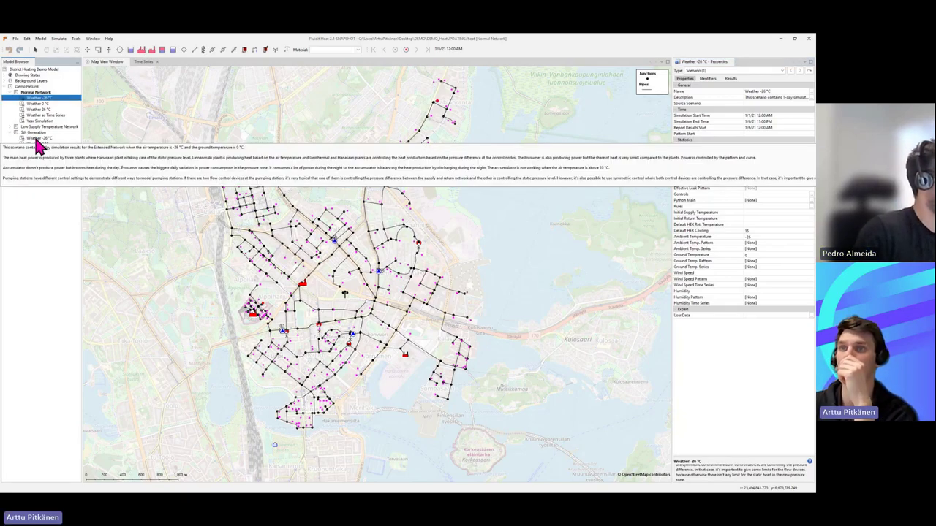
pyautogui.doubleClick(37, 139)
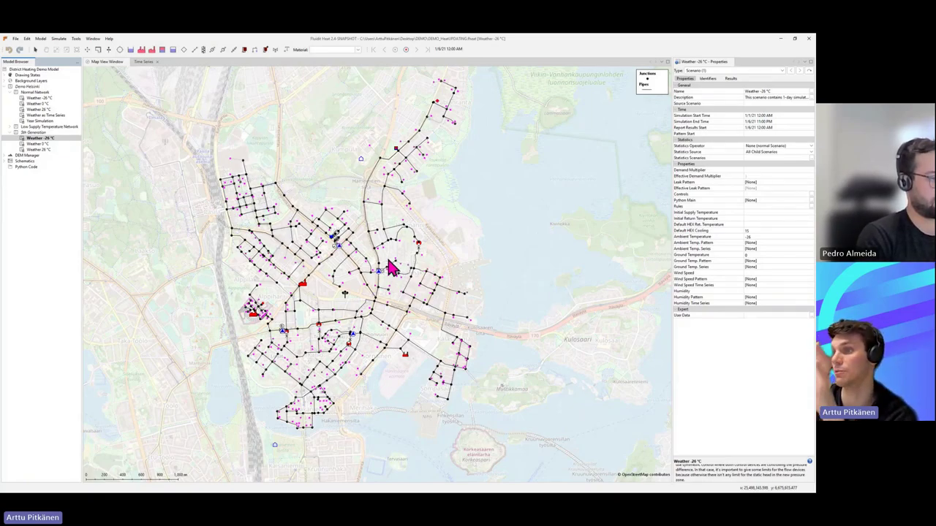
pyautogui.scroll(2, 341, 245)
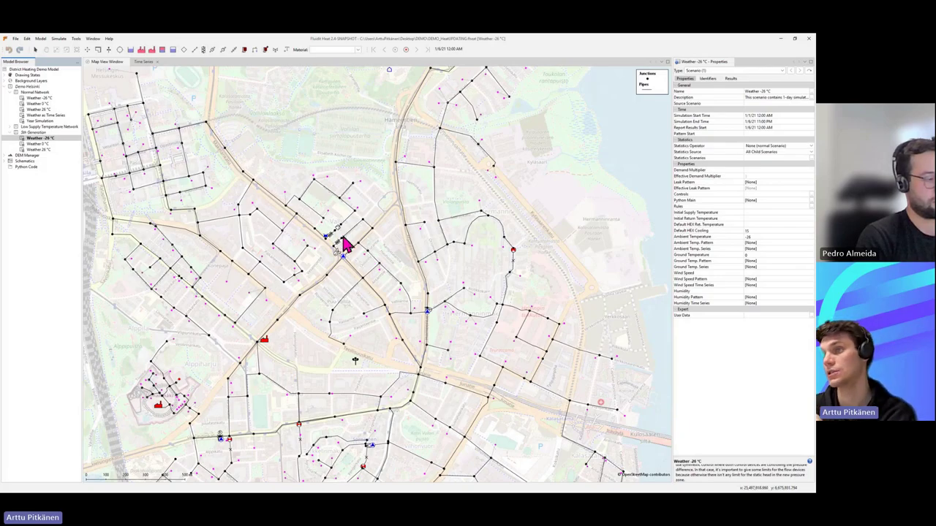
pyautogui.moveTo(340, 242); pyautogui.dragTo(390, 262)
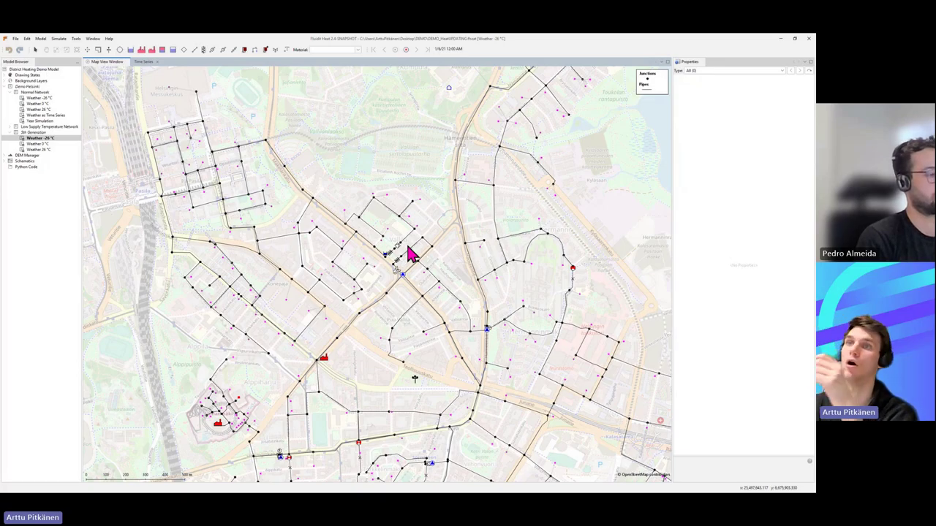
pyautogui.moveTo(421, 250)
pyautogui.mouseDown()
pyautogui.moveTo(398, 192)
pyautogui.moveTo(429, 253)
pyautogui.mouseUp()
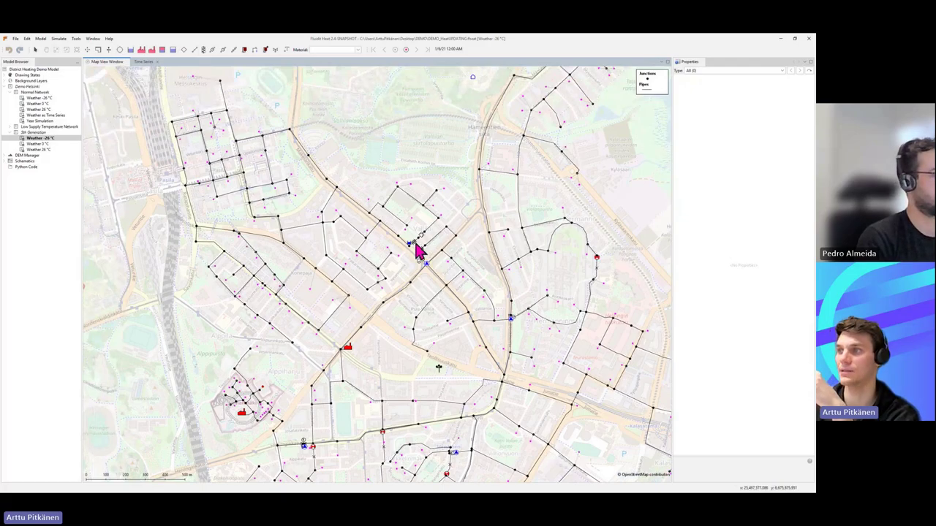
pyautogui.scroll(2, 433, 243)
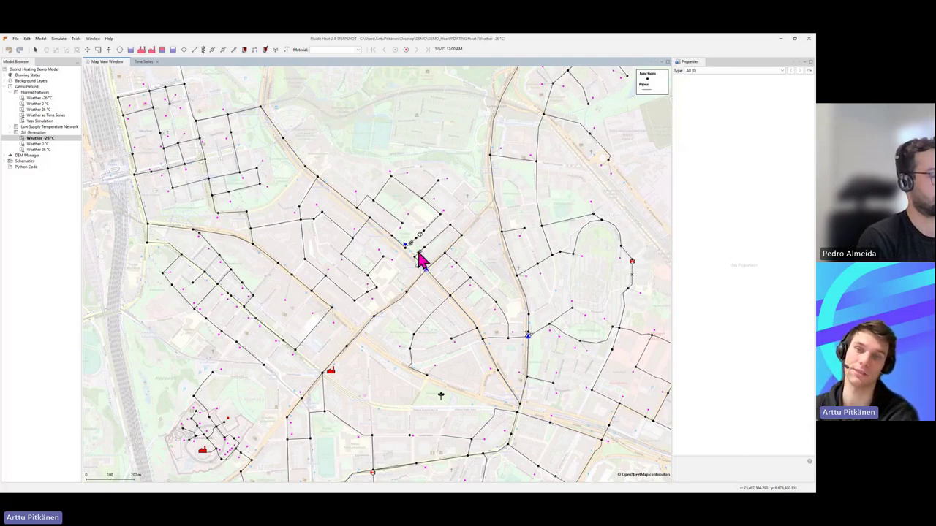
pyautogui.moveTo(412, 250)
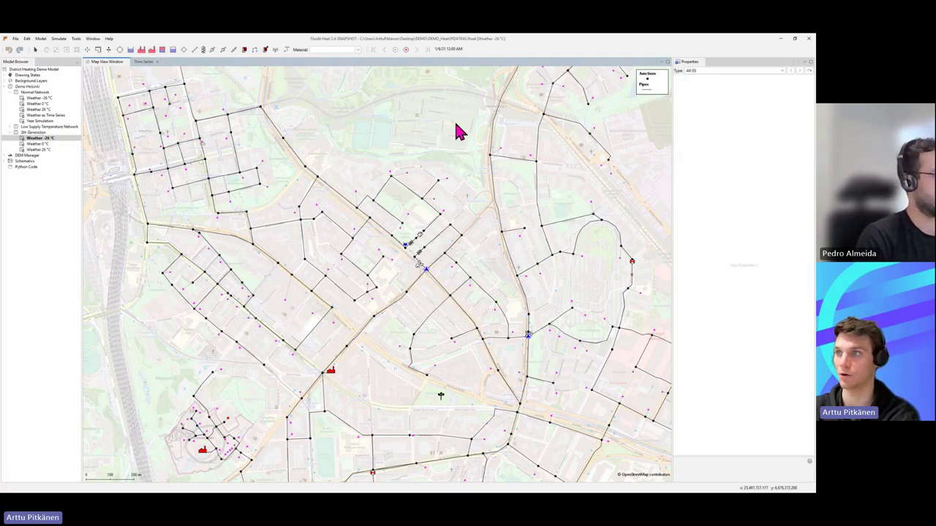
# - Apply the Supply temperature drawing state and view supply temperatures across the whole network
pyautogui.click(9, 76)
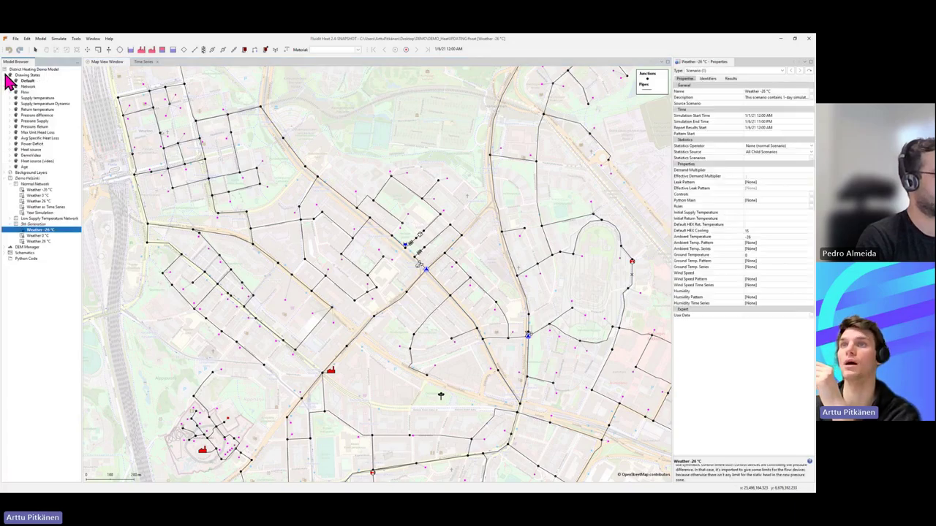
pyautogui.click(41, 98)
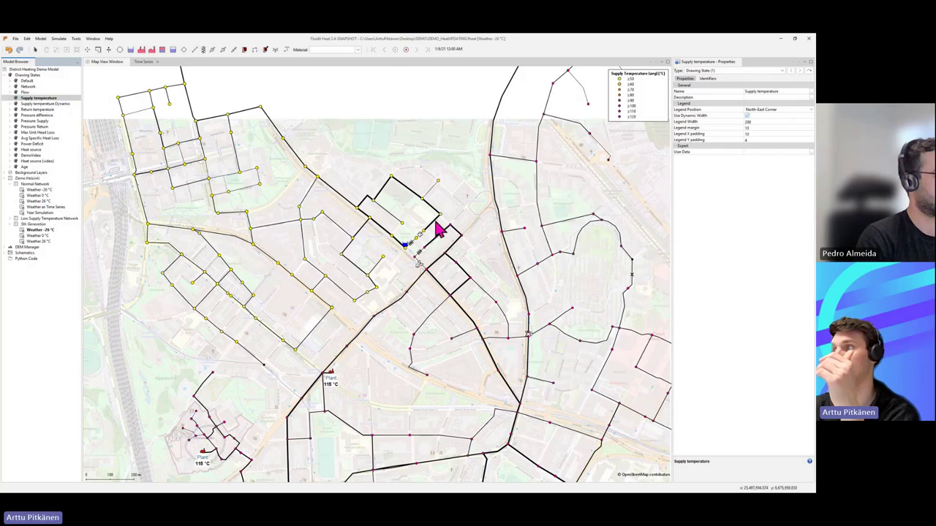
pyautogui.scroll(-2, 530, 388)
pyautogui.scroll(-1, 537, 398)
pyautogui.moveTo(537, 398); pyautogui.dragTo(445, 287)
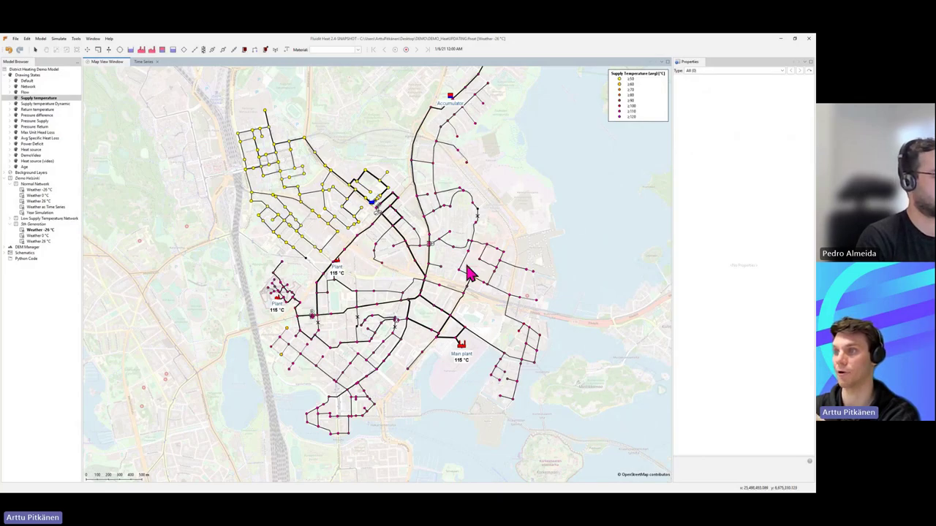
# - View the network with the Pressure difference drawing state, and switch the map to Pressure: Supply
pyautogui.click(40, 116)
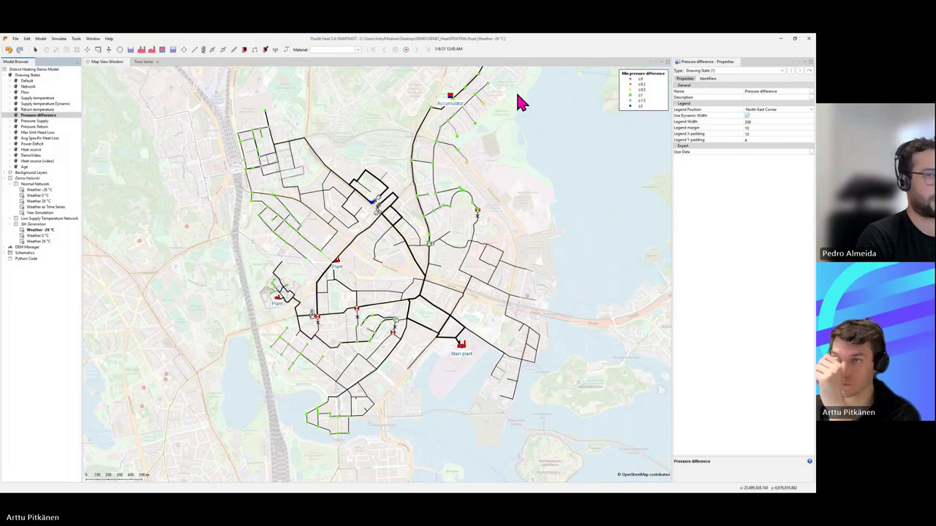
pyautogui.click(42, 122)
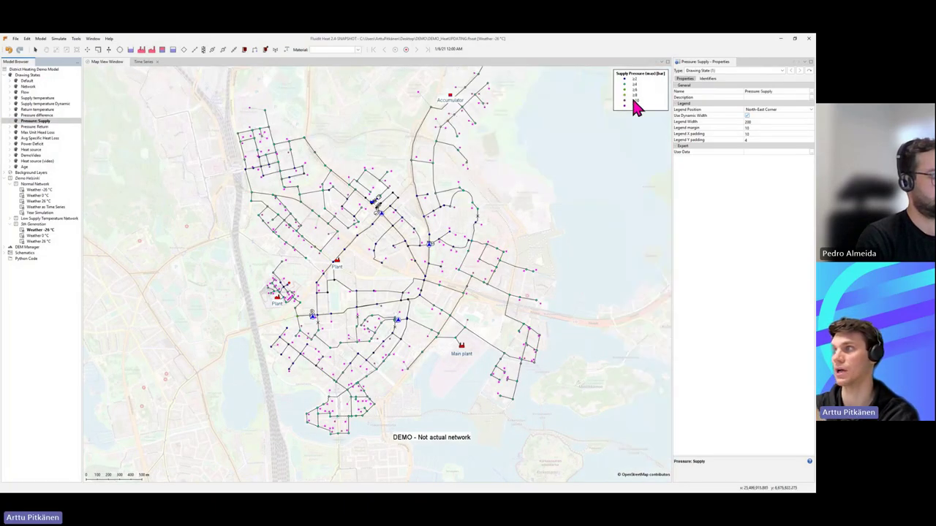
pyautogui.click(10, 121)
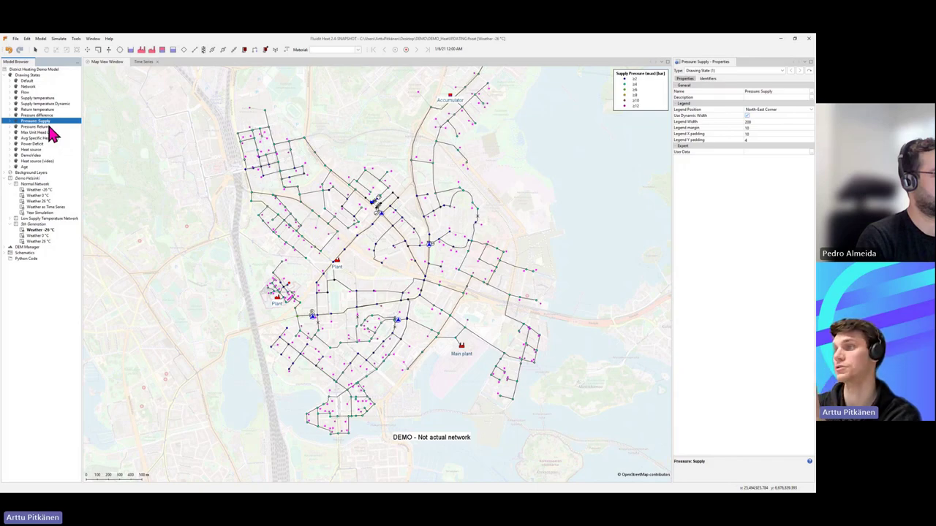
# - Look through the available tools, the Pressure: Supply layers and the option for creating a drawing state, and collapse Drawing States
pyautogui.click(75, 39)
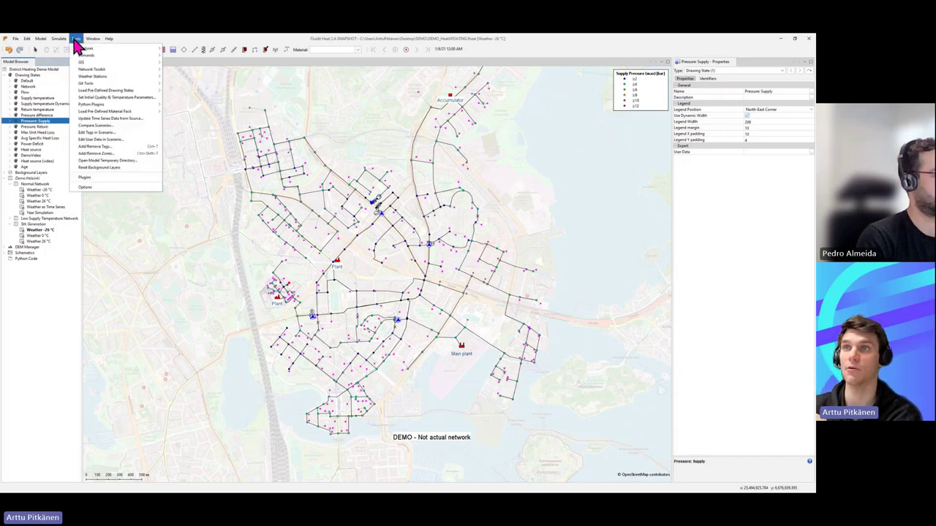
pyautogui.click(76, 39)
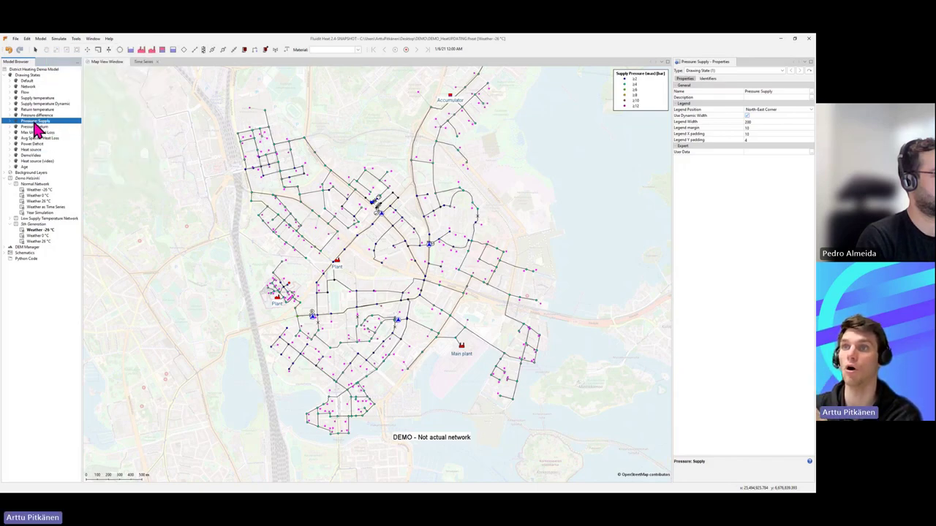
pyautogui.click(9, 121)
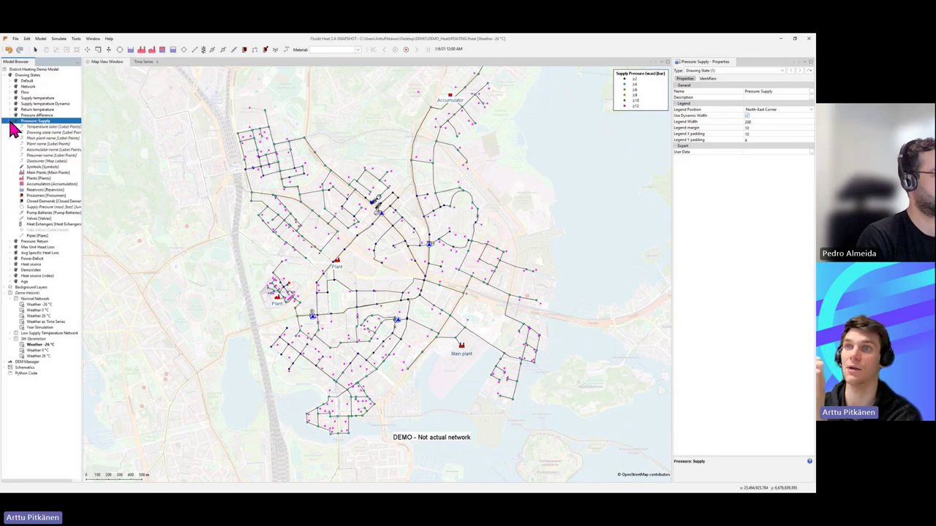
pyautogui.click(11, 122)
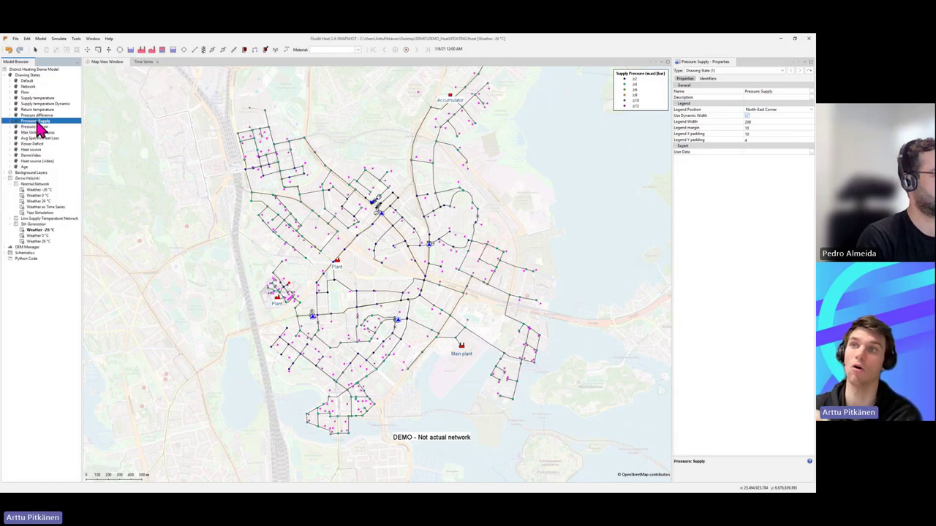
pyautogui.rightClick(40, 76)
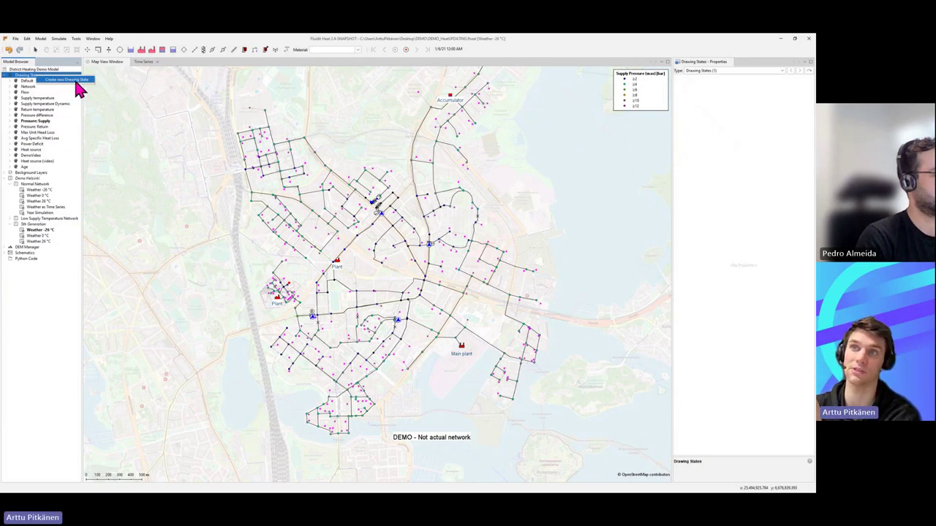
pyautogui.click(38, 103)
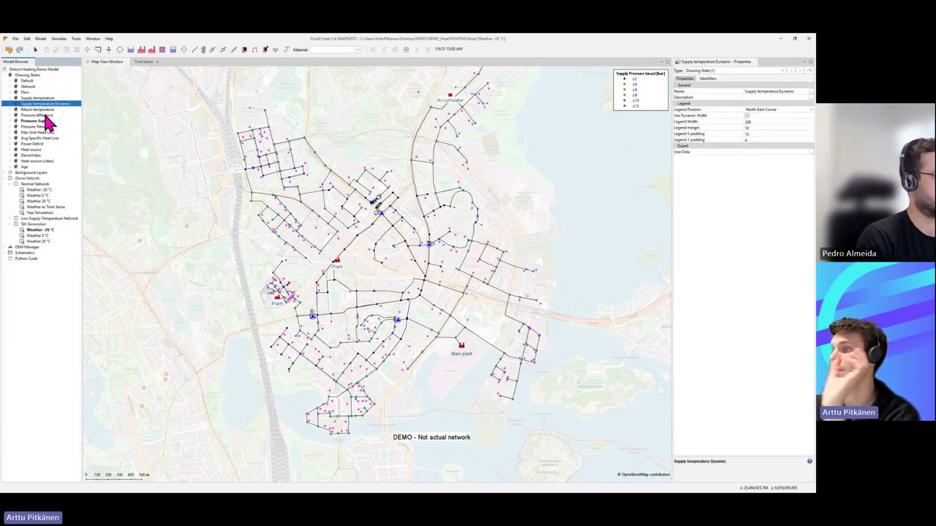
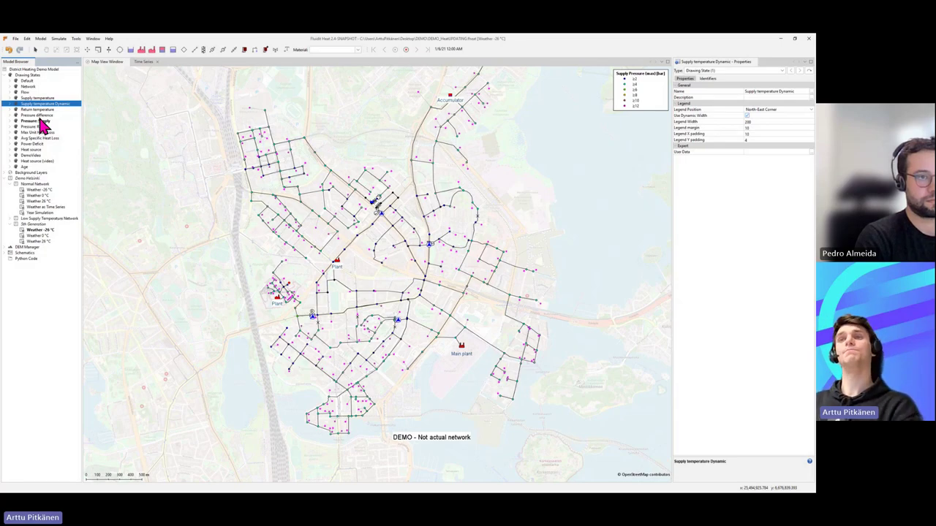
pyautogui.click(9, 75)
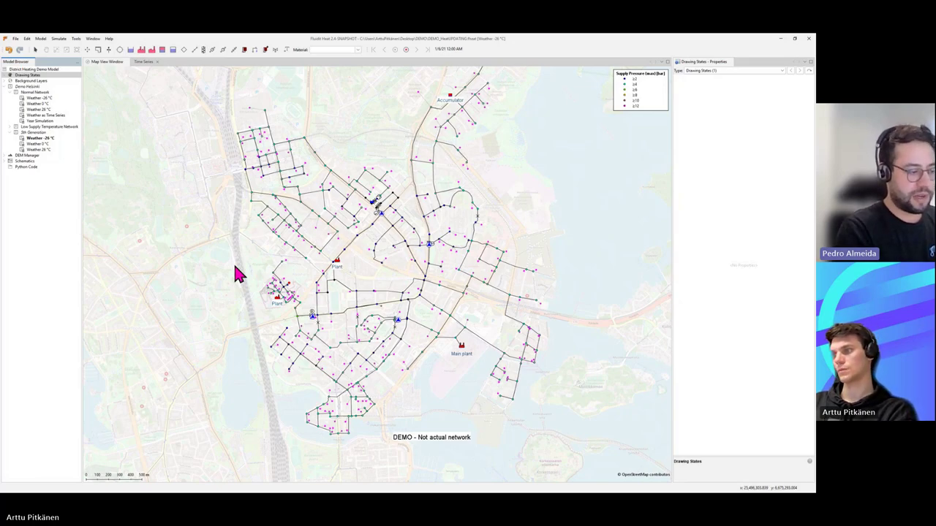
pyautogui.scroll(3, 443, 317)
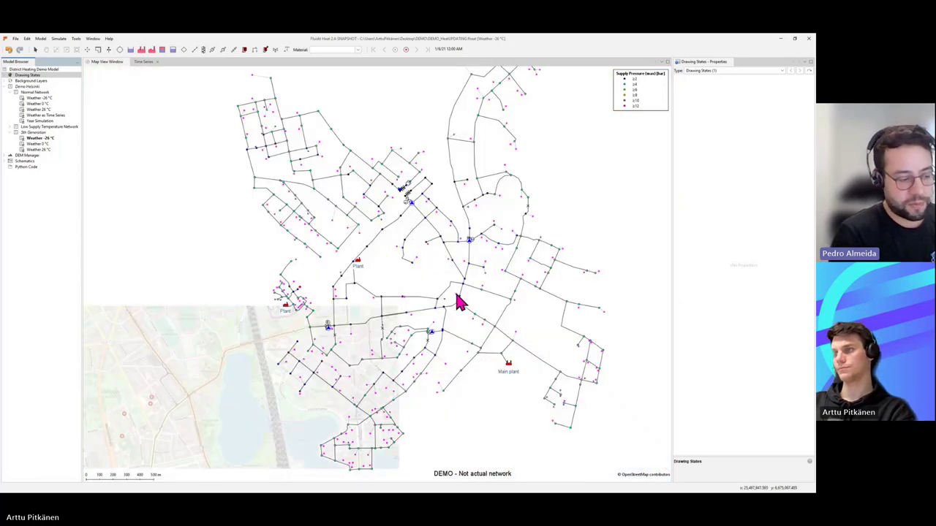
pyautogui.scroll(-3, 454, 307)
pyautogui.scroll(2, 453, 307)
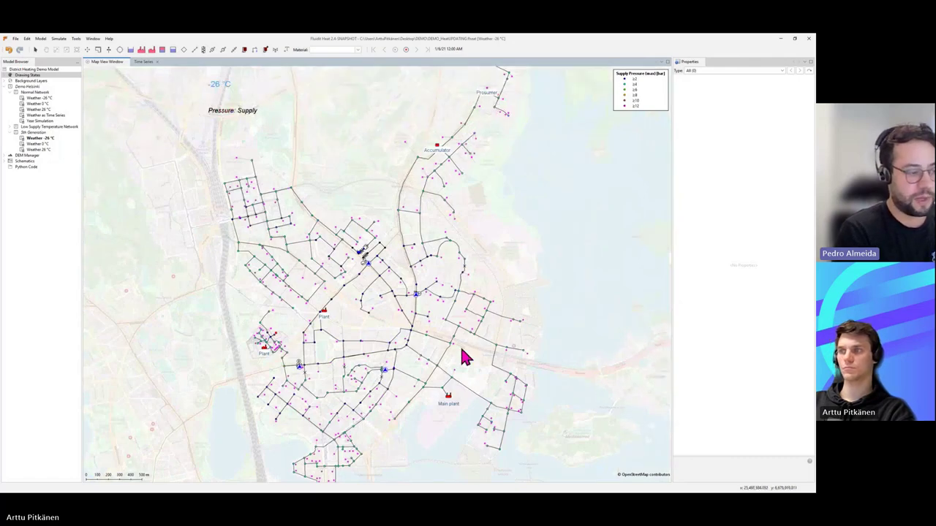
pyautogui.scroll(-2, 548, 358)
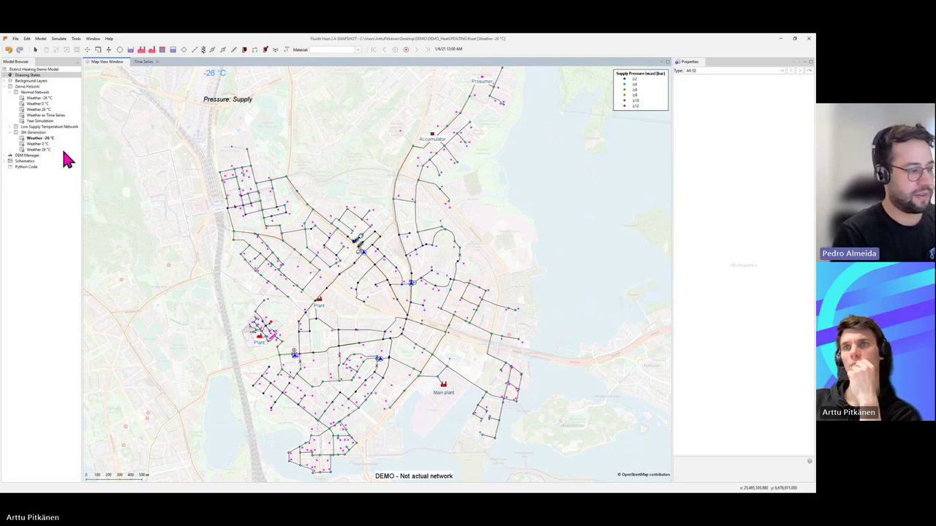
# - Open the Comparison schematic under Extended Network and examine its results table for the normal and low supply temperature networks
pyautogui.click(10, 161)
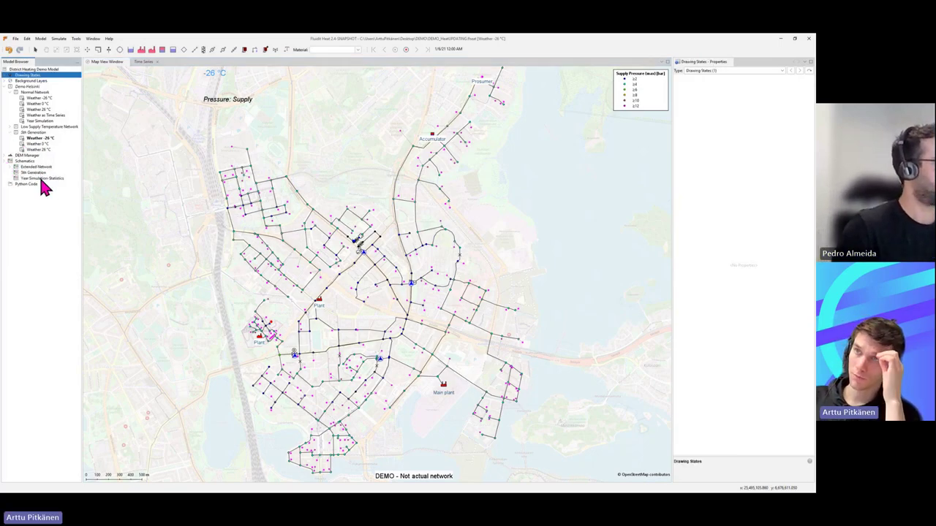
pyautogui.click(15, 166)
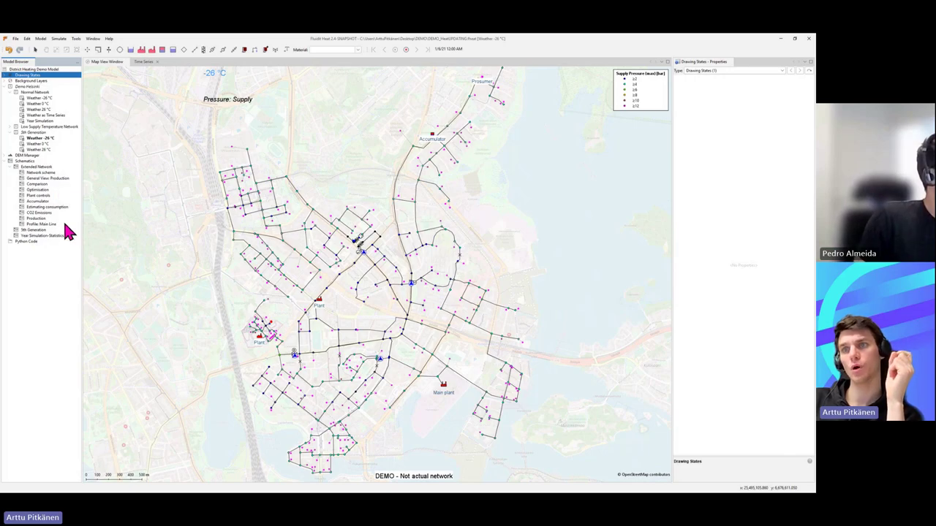
pyautogui.doubleClick(39, 184)
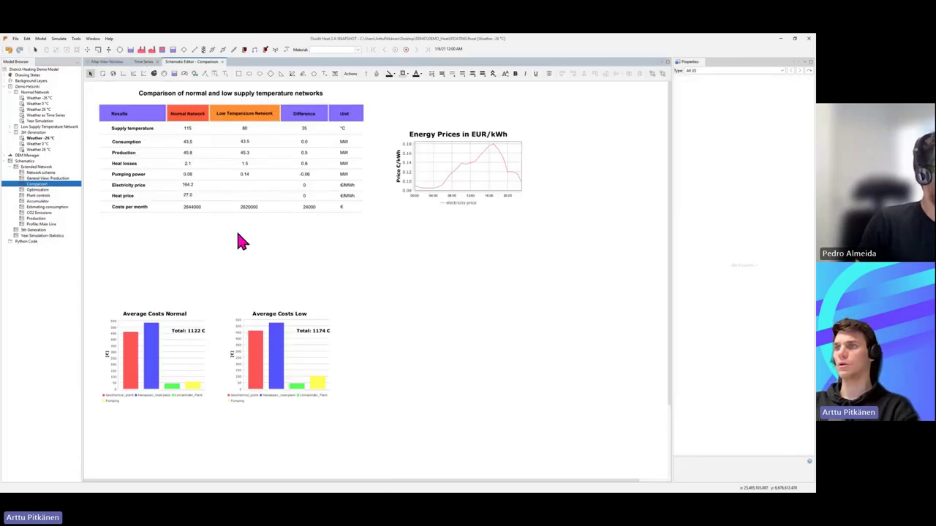
pyautogui.scroll(5, 245, 229)
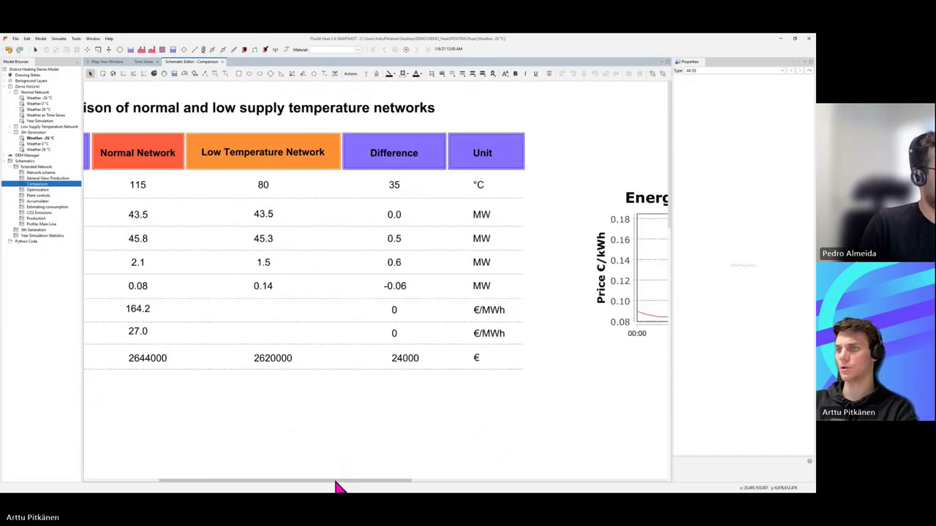
pyautogui.moveTo(337, 482); pyautogui.dragTo(225, 482)
pyautogui.scroll(-1, 309, 434)
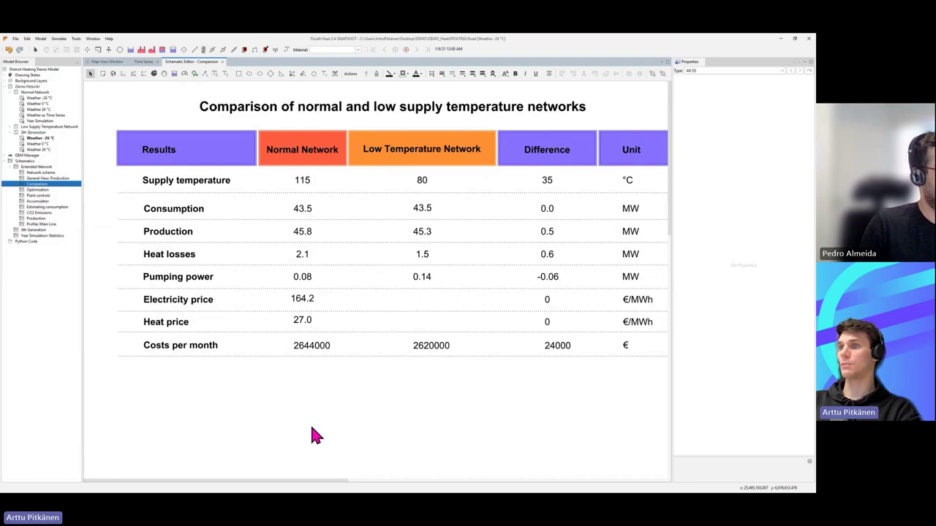